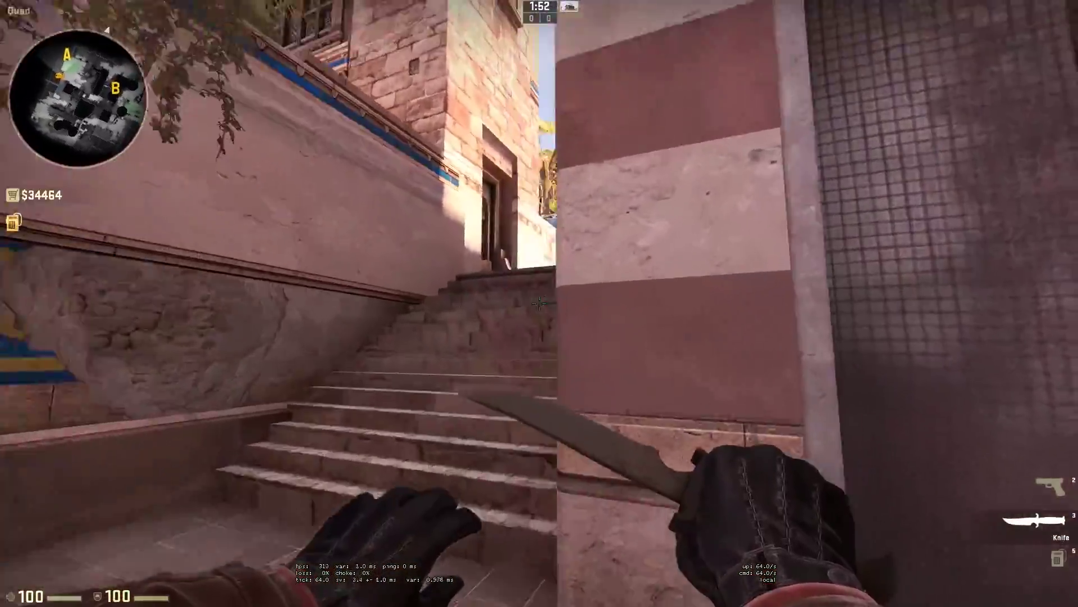
key(w)
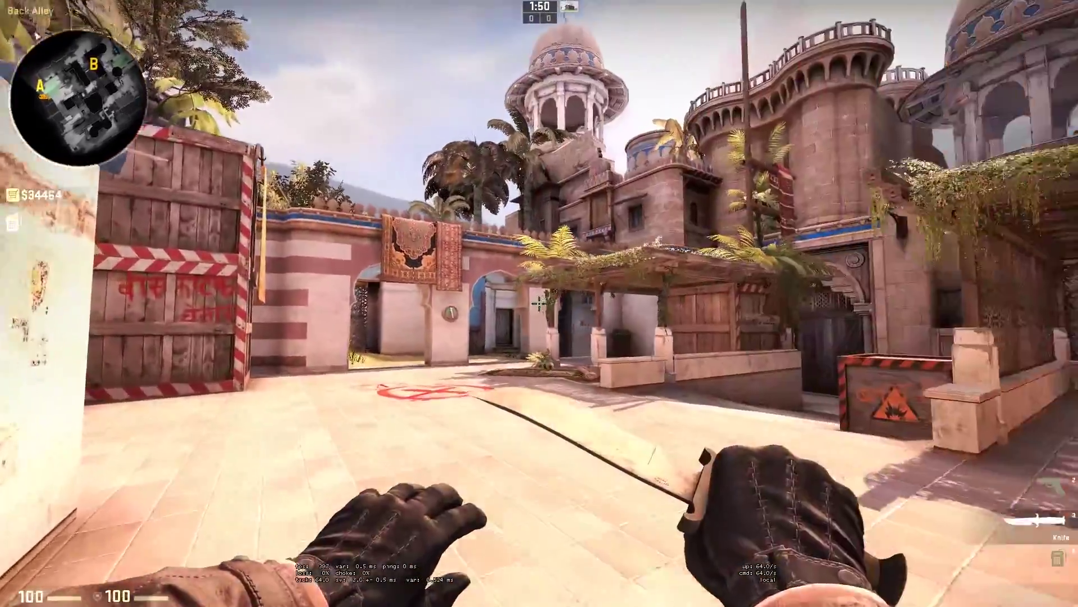
key(w)
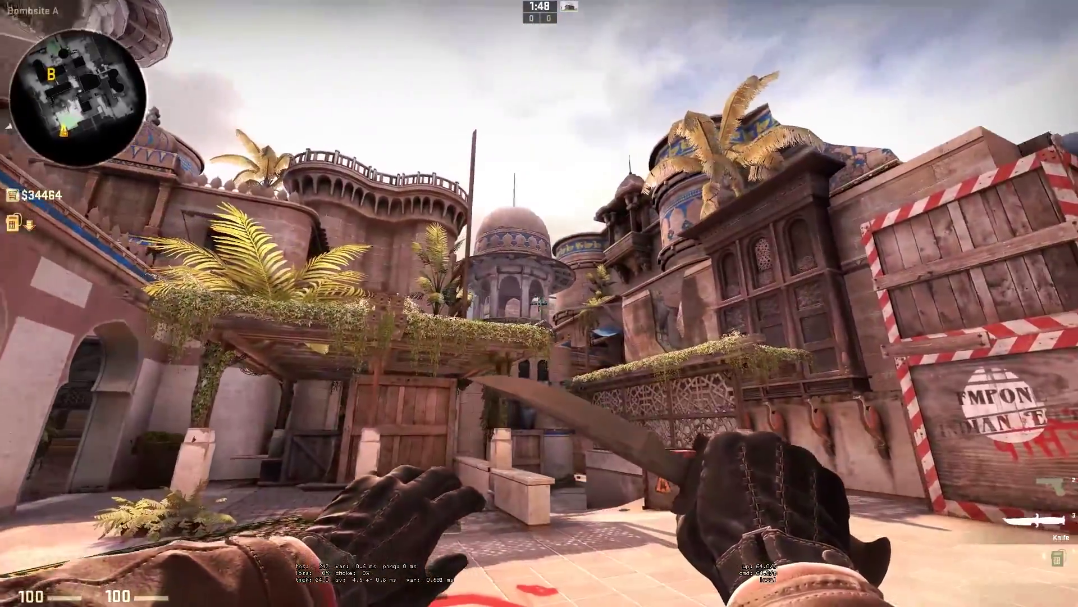
key(w)
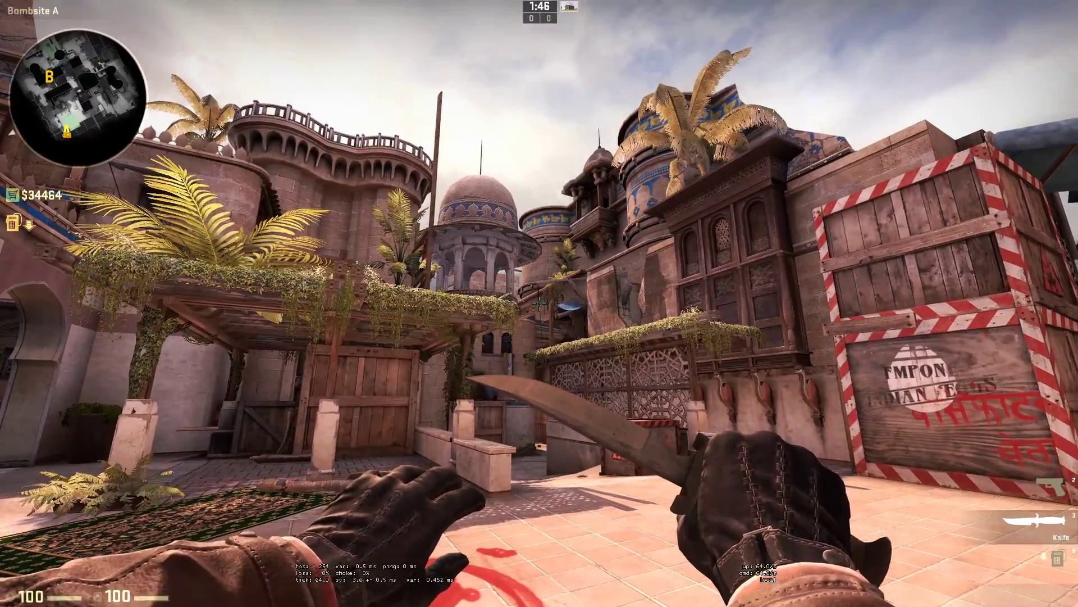
key(w)
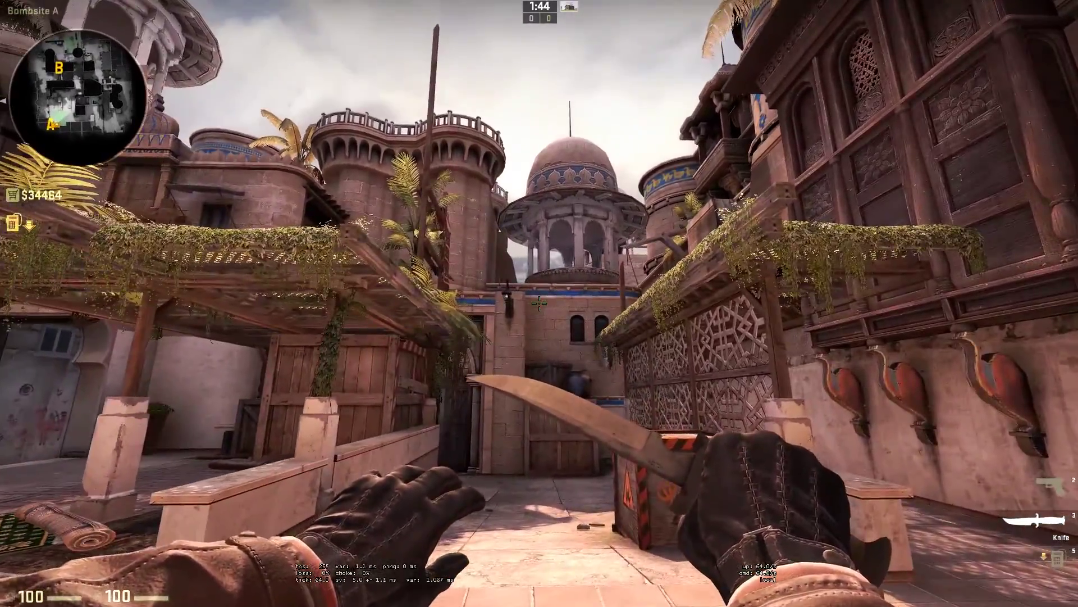
key(w)
key(w)
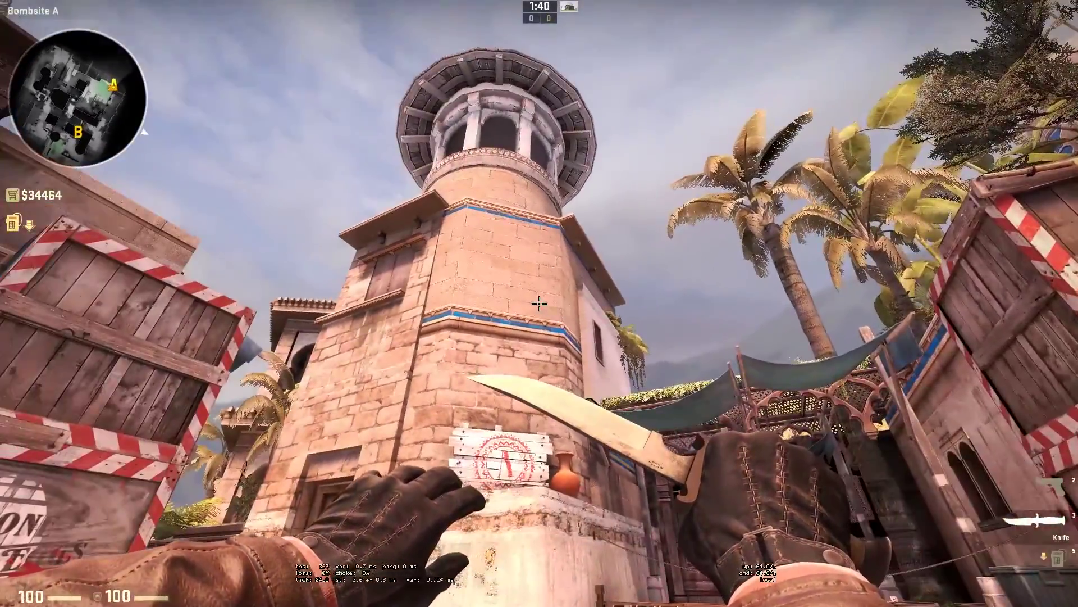
key(w)
key(d)
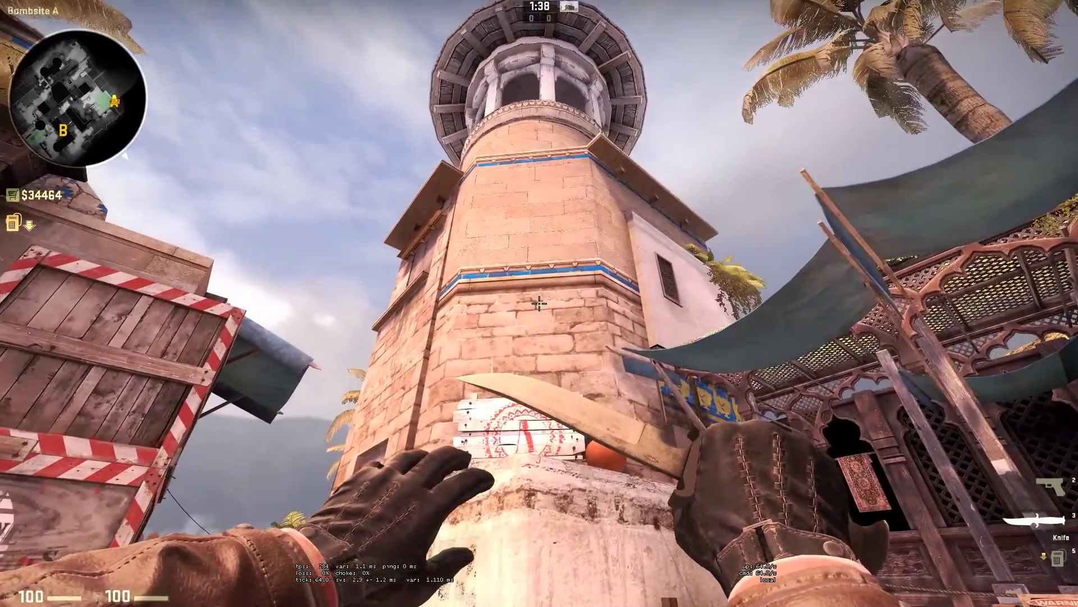
key(w)
key(d)
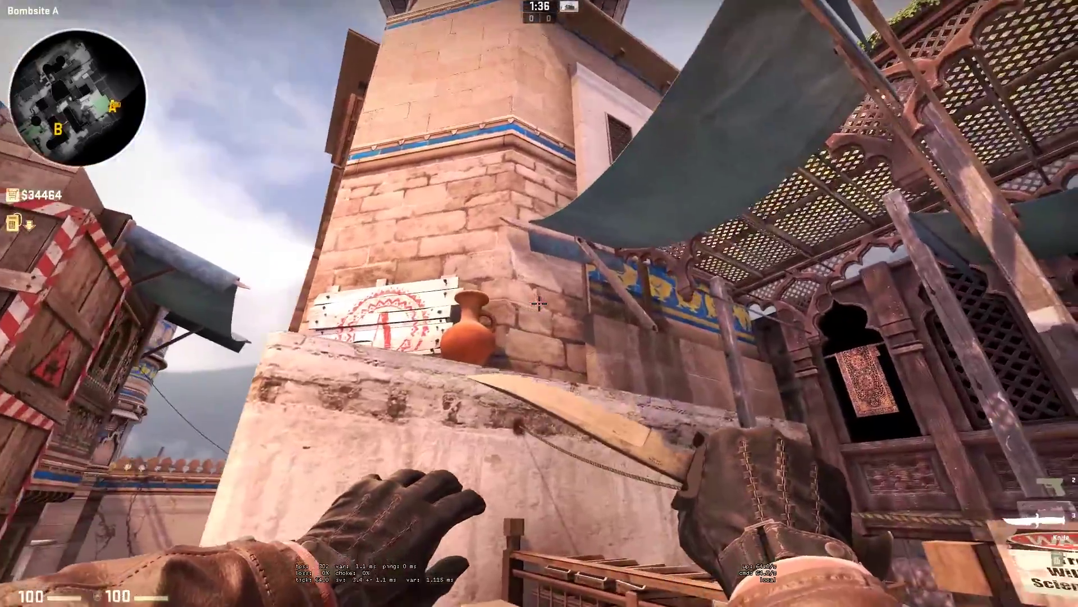
key(w)
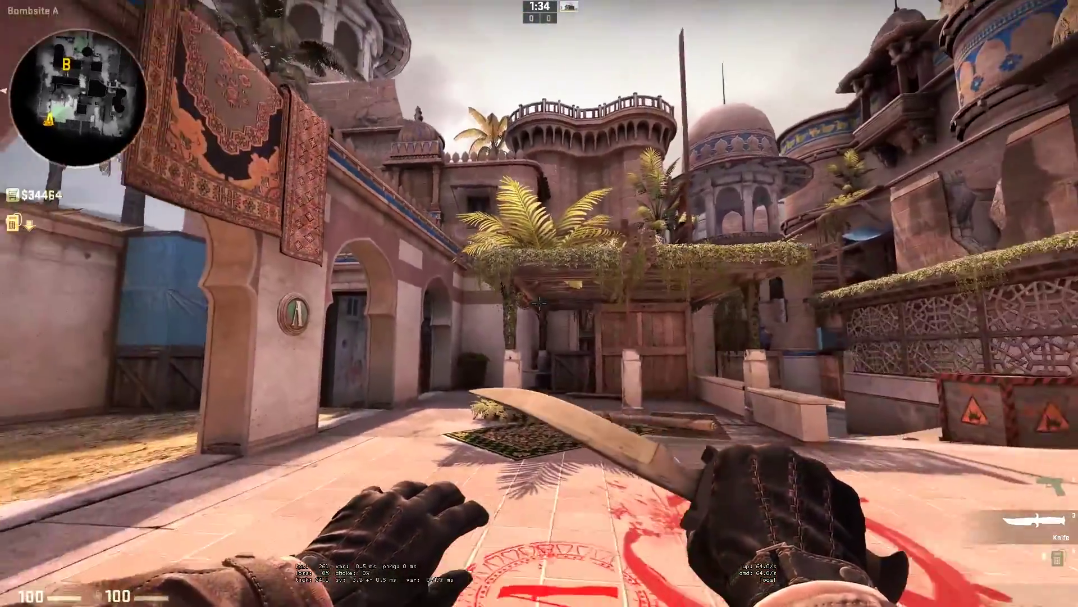
key(w)
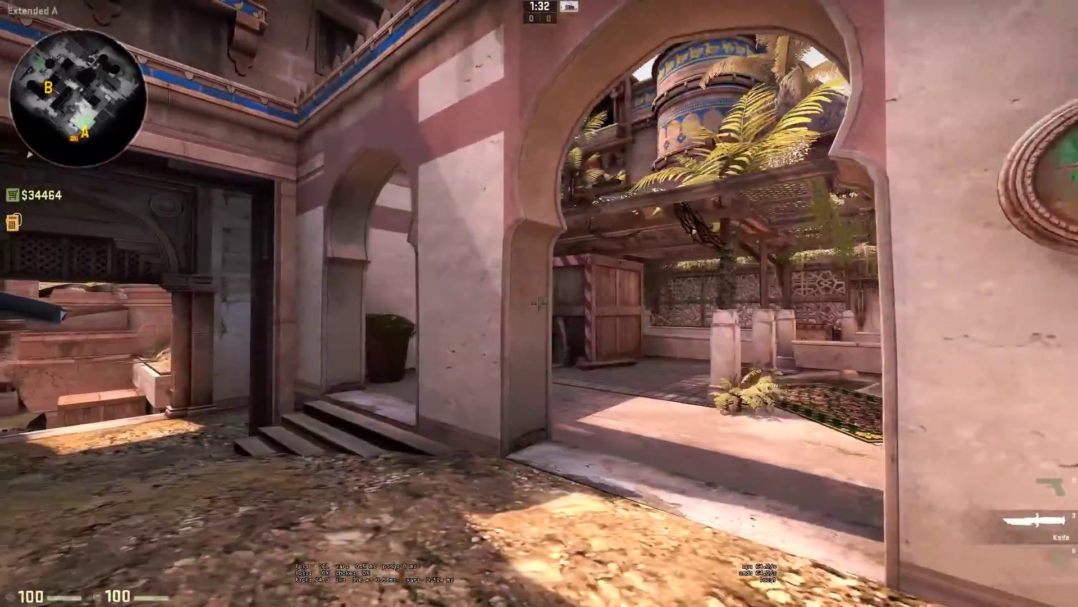
key(w)
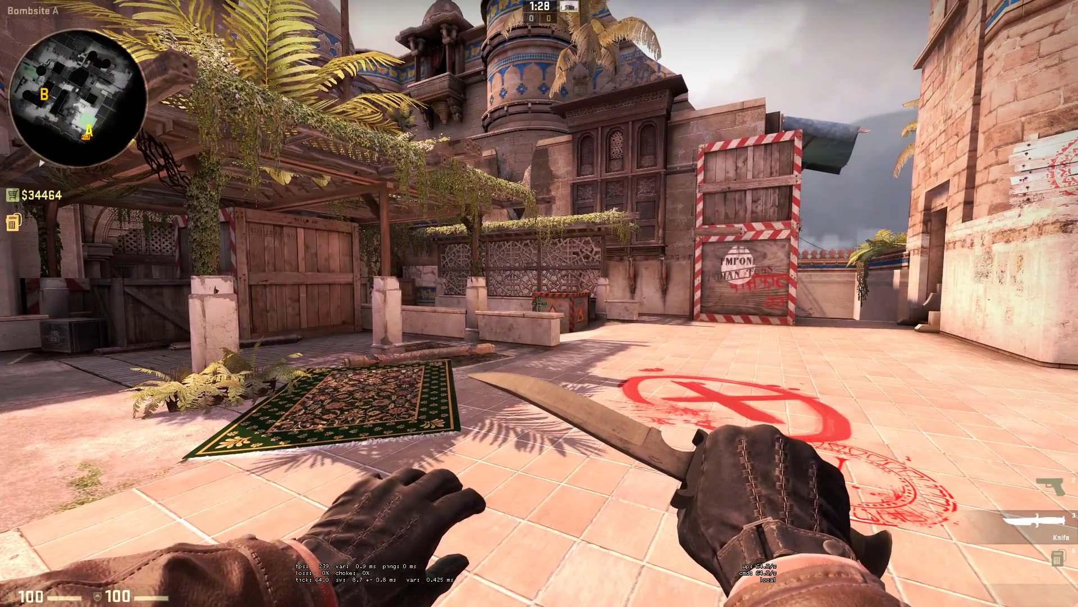
key(w)
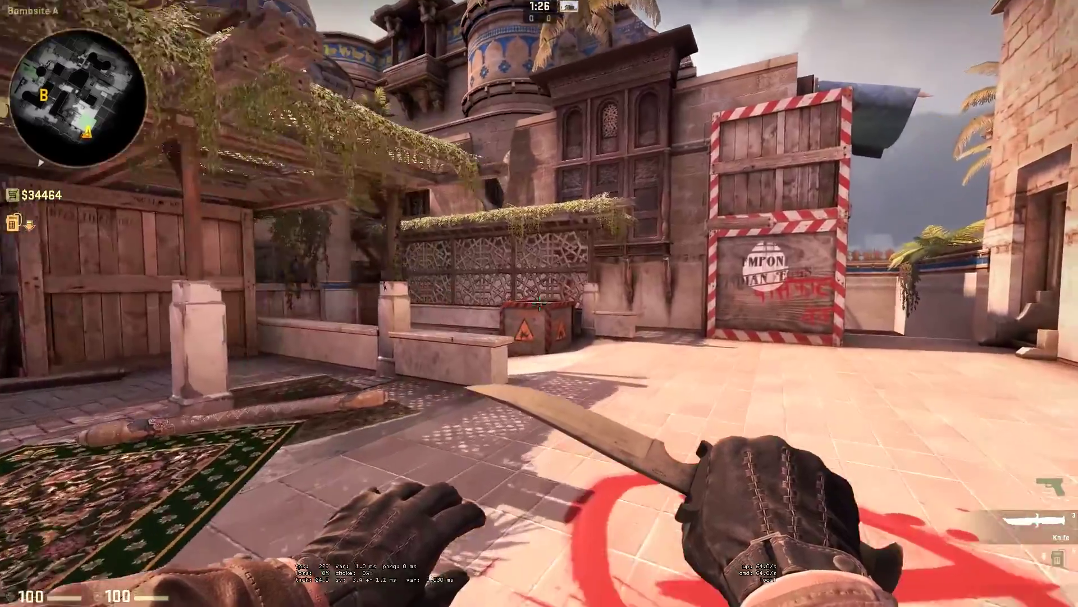
key(w)
key(s)
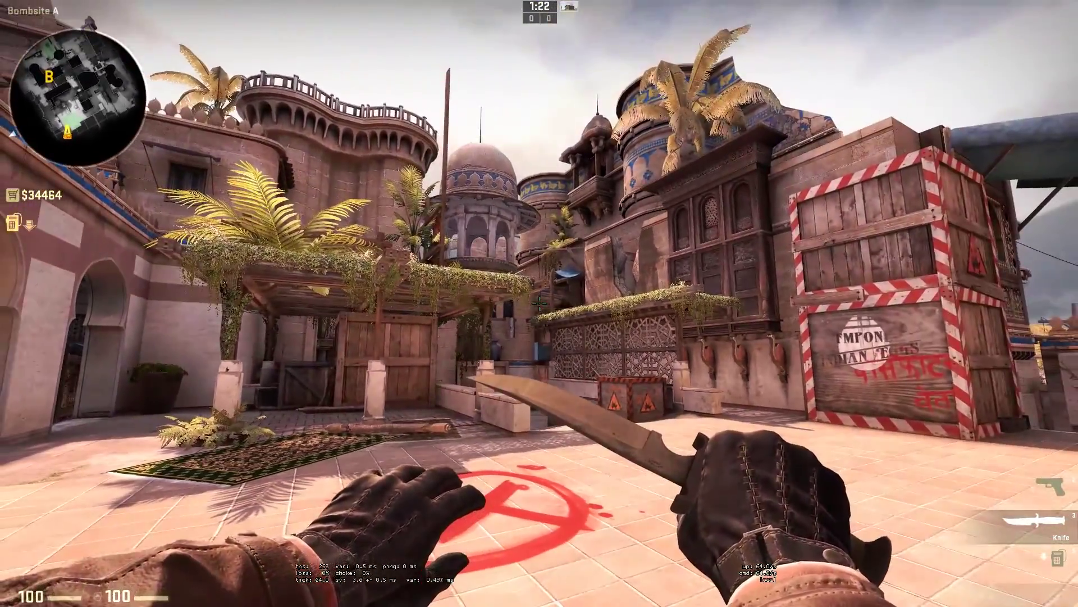
key(a)
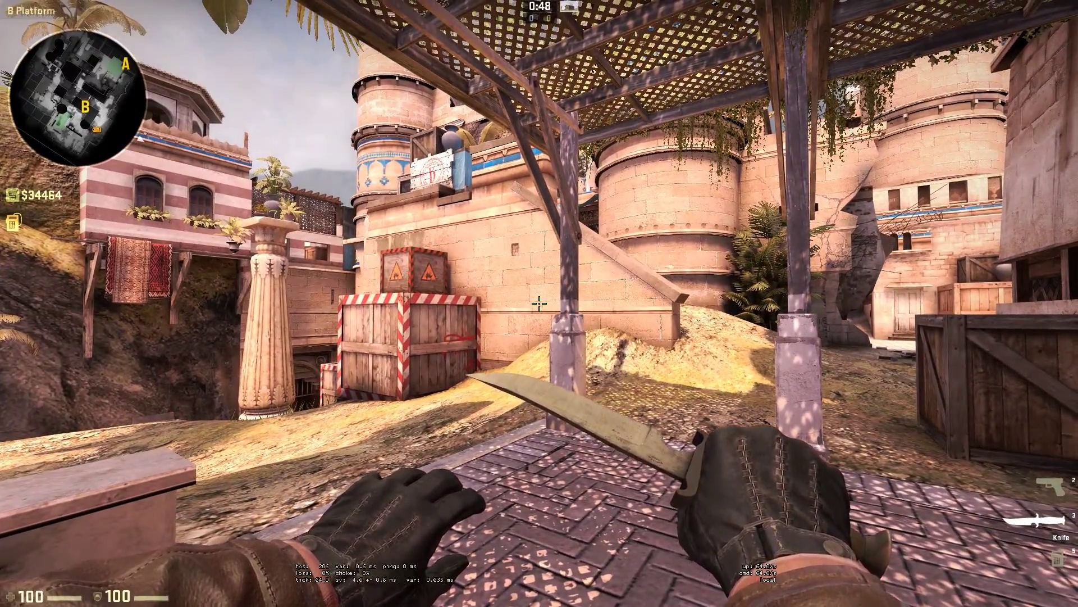
key(w)
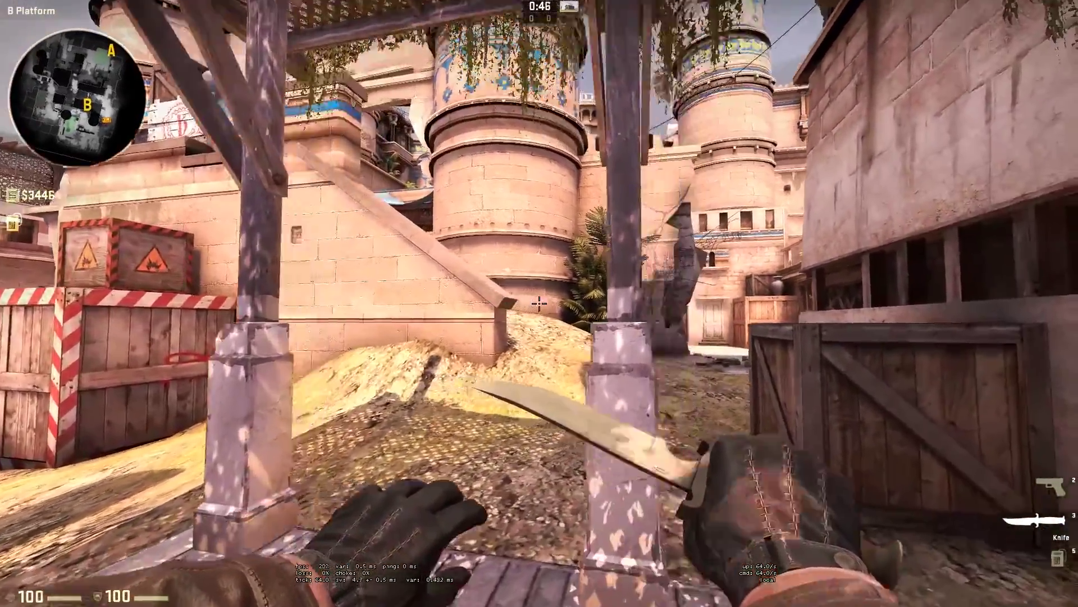
key(s)
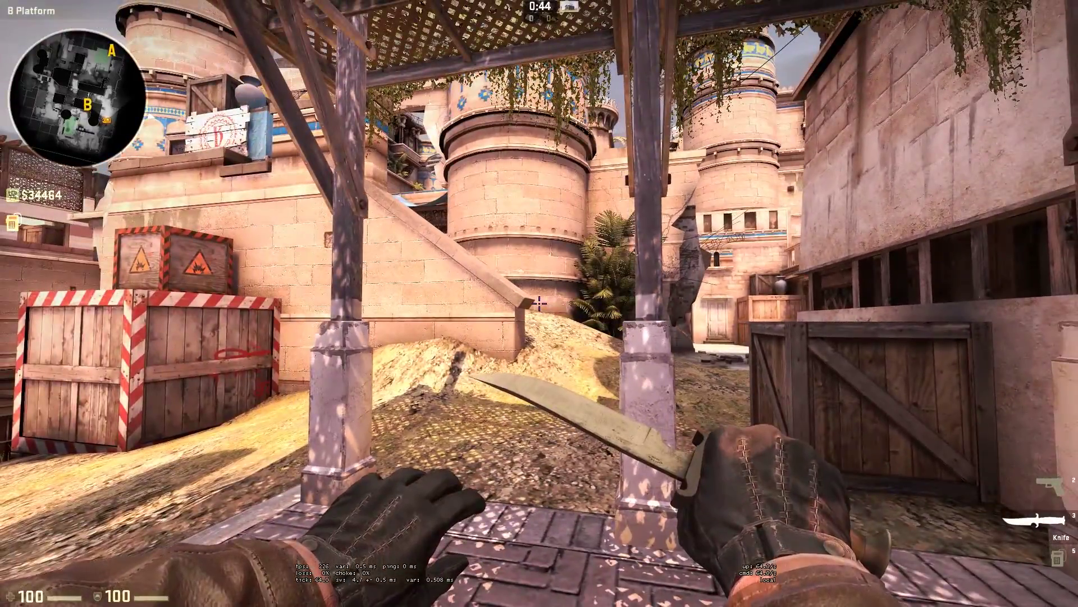
key(s)
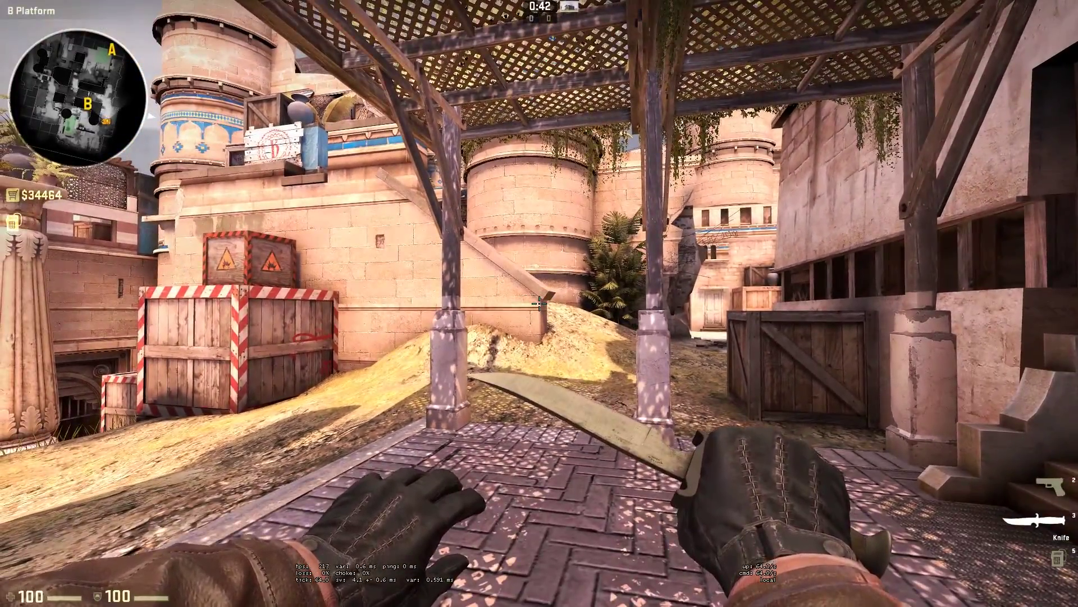
key(a)
key(a)
key(d)
key(w)
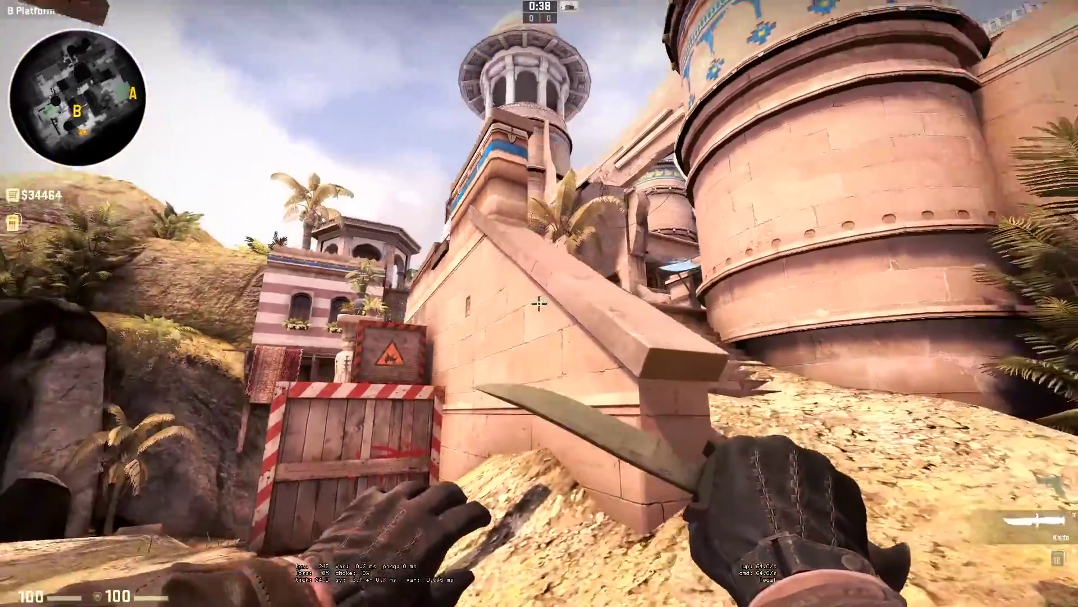
key(w)
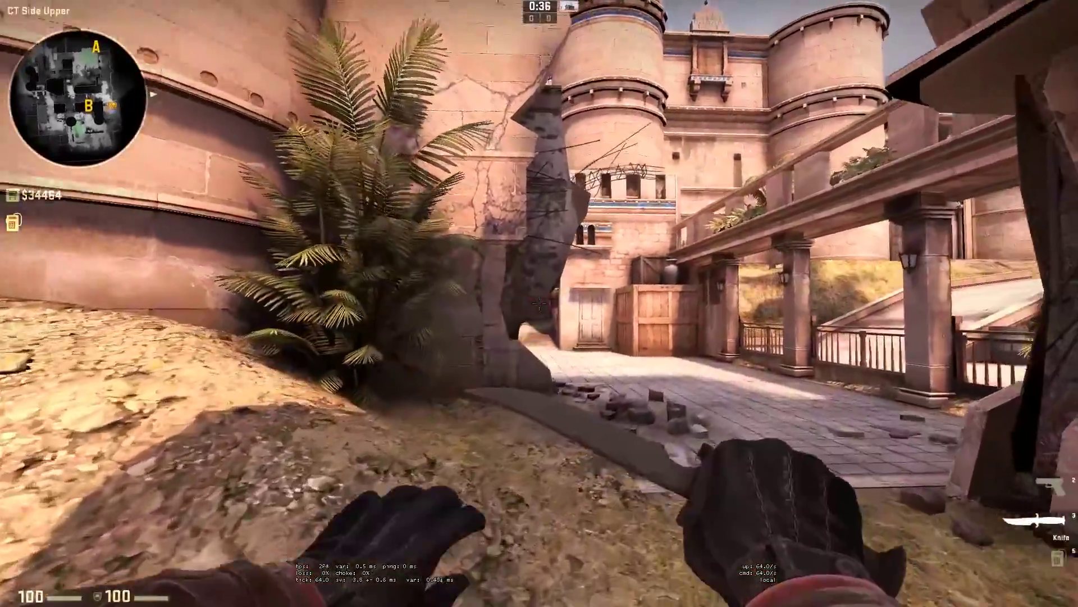
key(s)
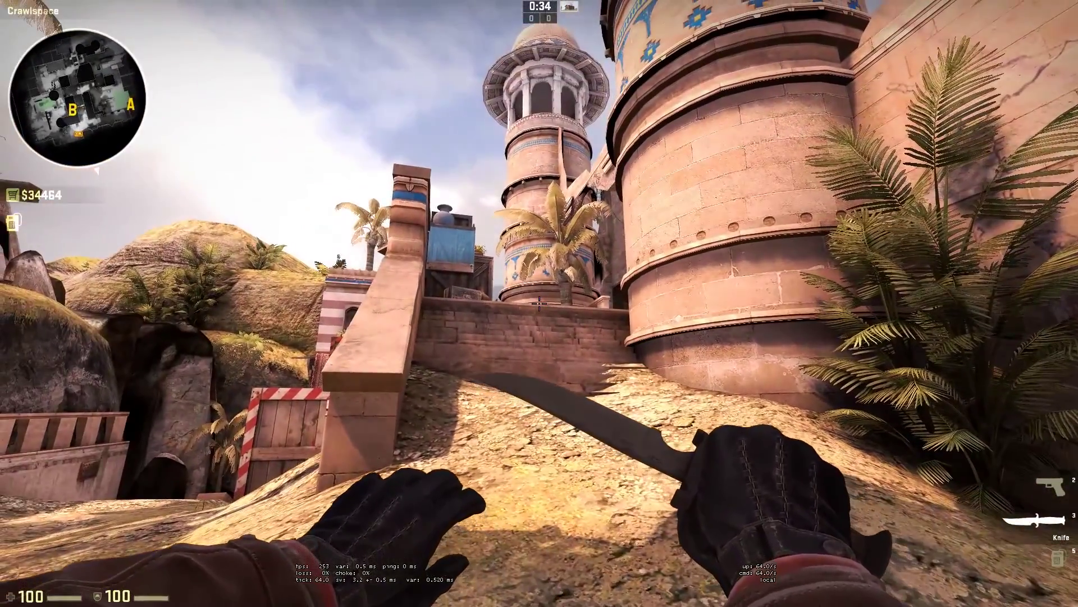
- Leave the game running and switch to the File Explorer window showing the maps_assets folder
key(grave)
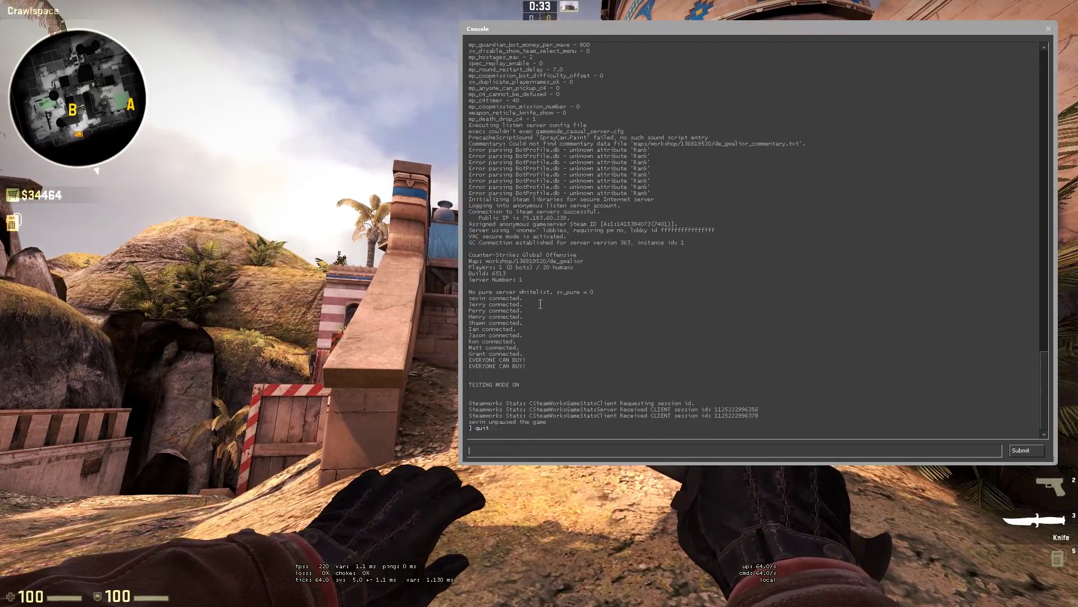
key(alt+Tab)
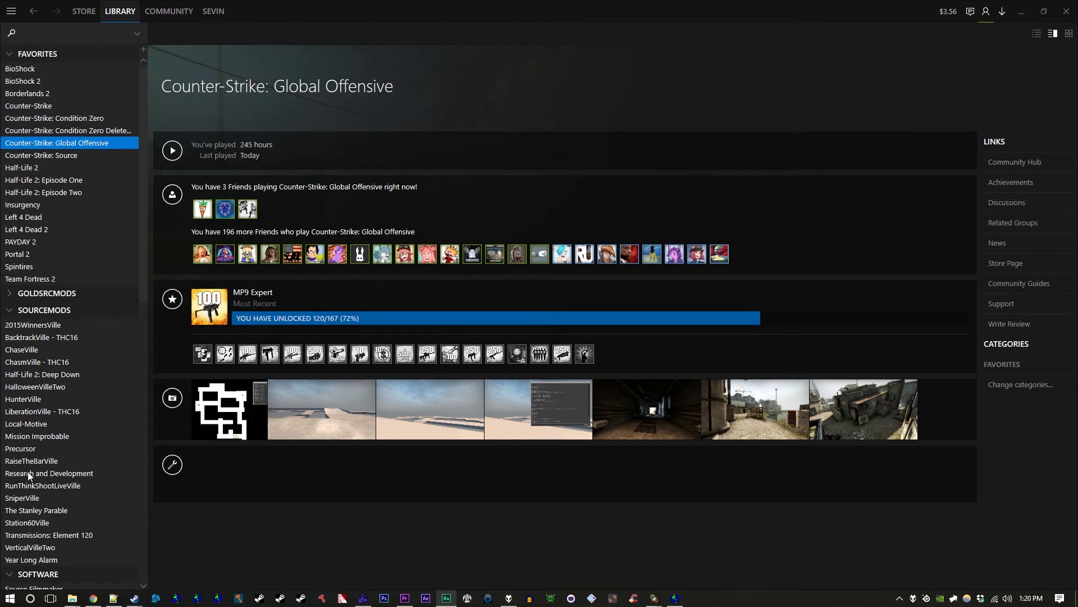
mouse_move(72, 598)
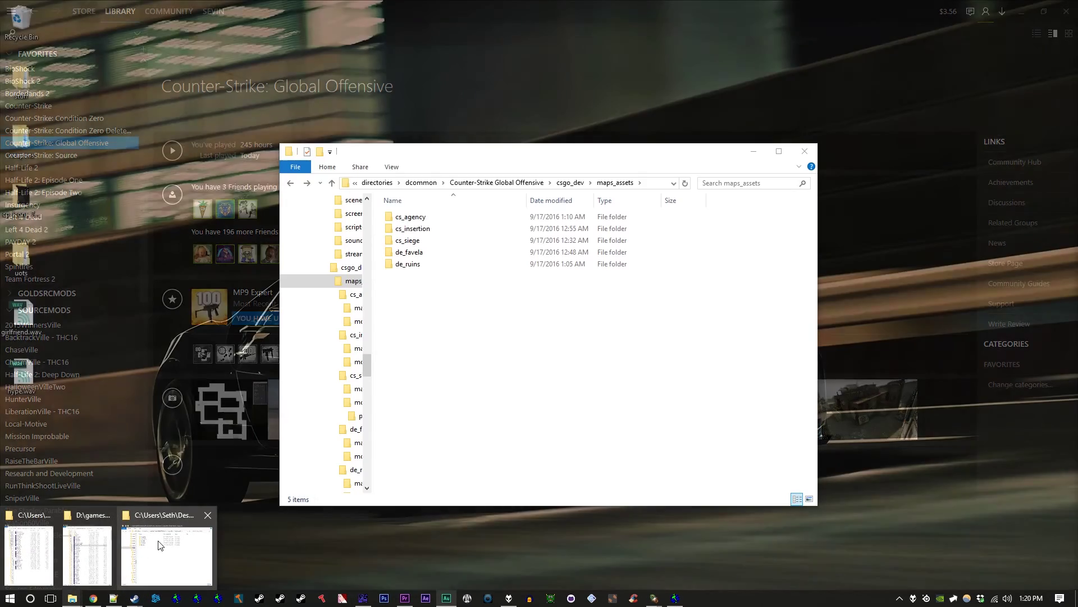
click(160, 545)
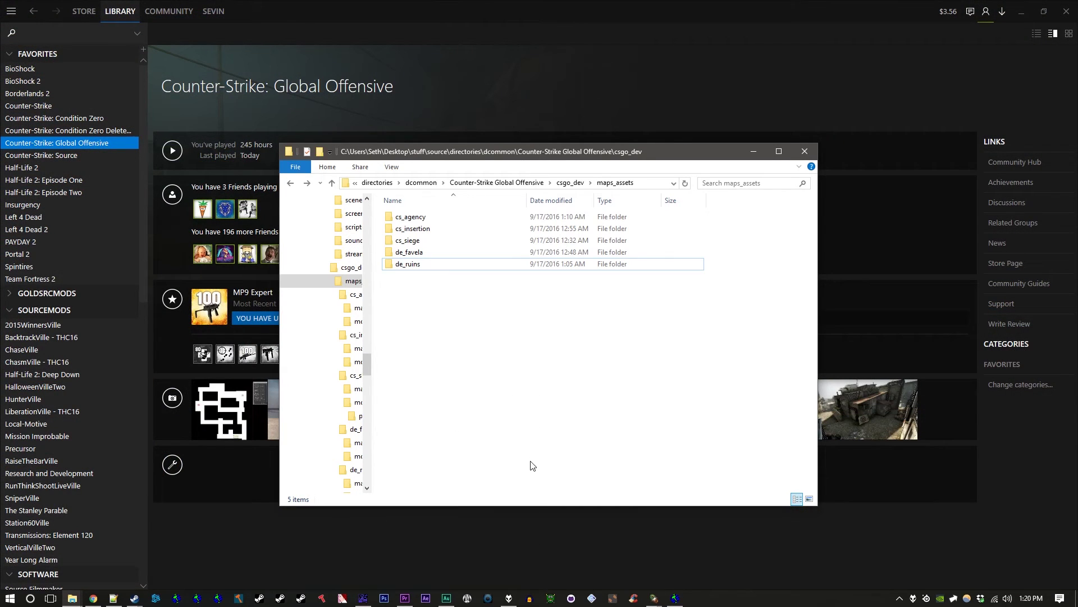
- Switch to BSPSource and place its window over the File Explorer window
mouse_move(655, 597)
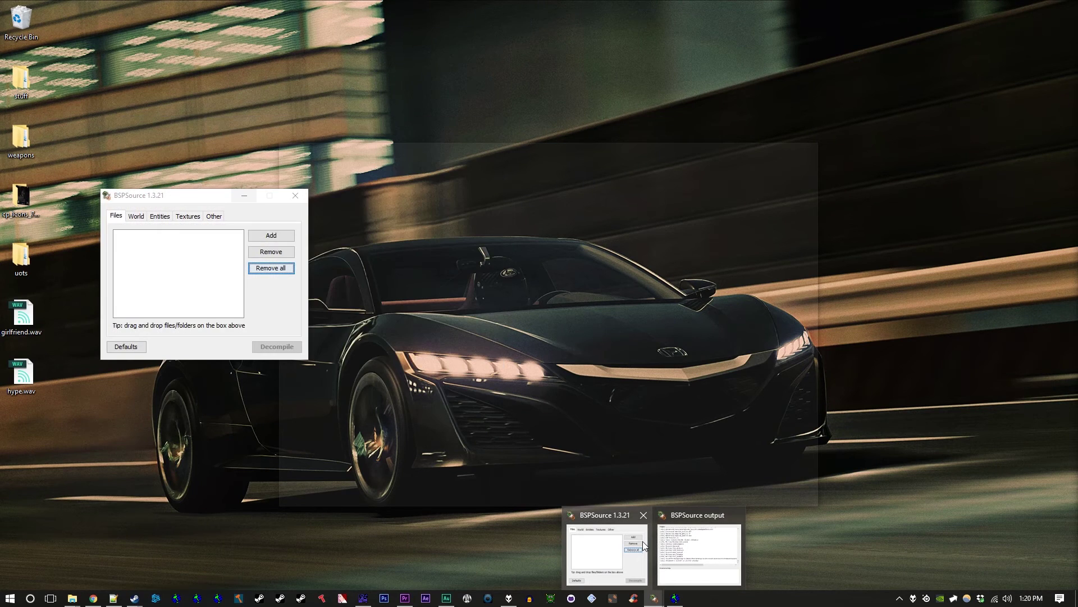
click(643, 542)
drag(185, 197, 532, 316)
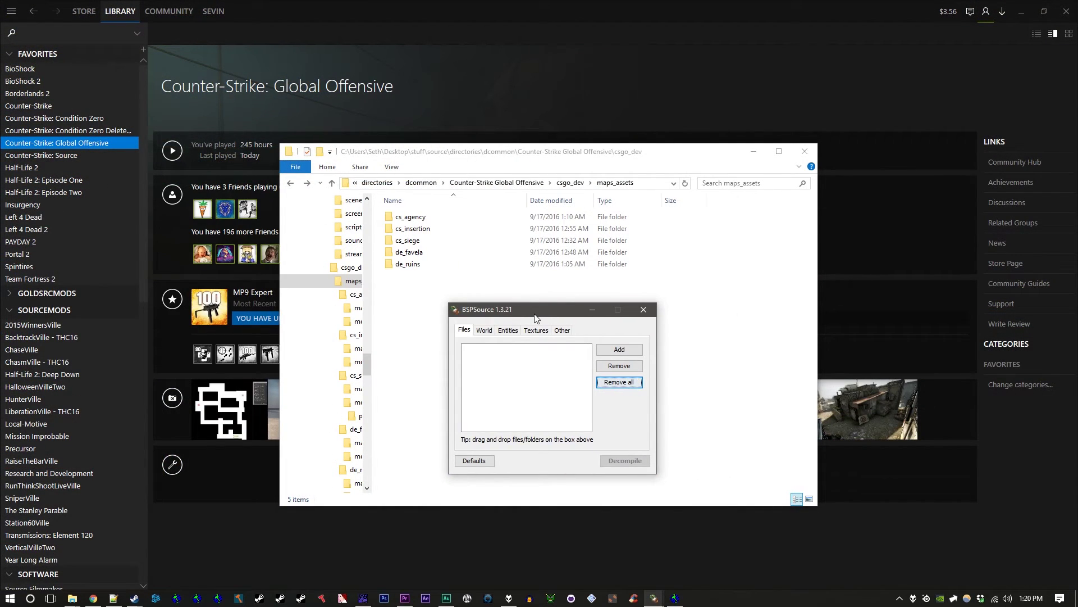
drag(533, 317, 486, 285)
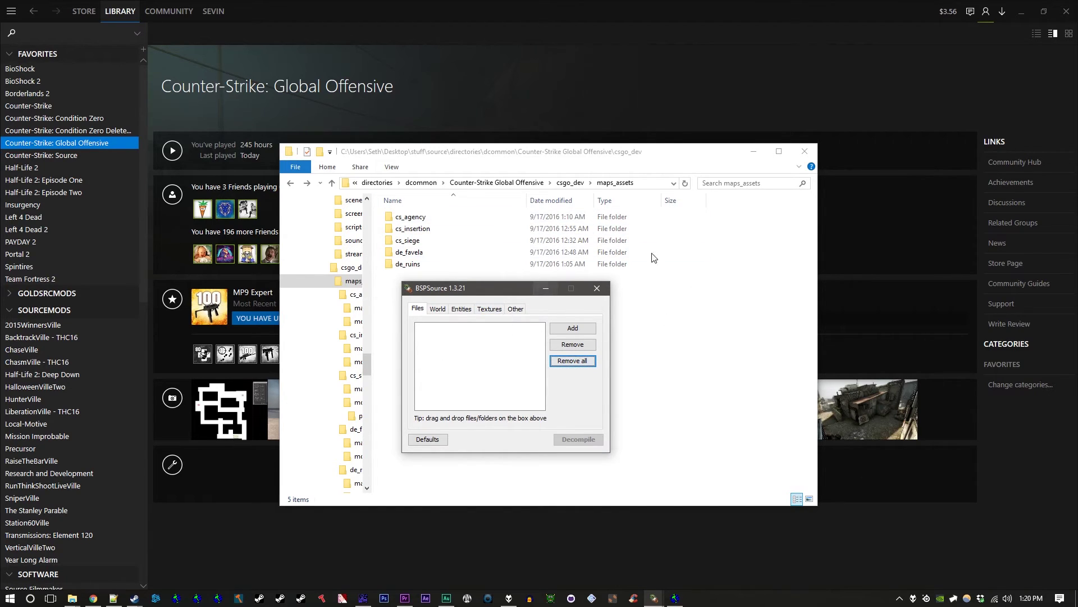
- Make sure extraction of embedded files is enabled in BSPSource, and return to its file list
click(515, 309)
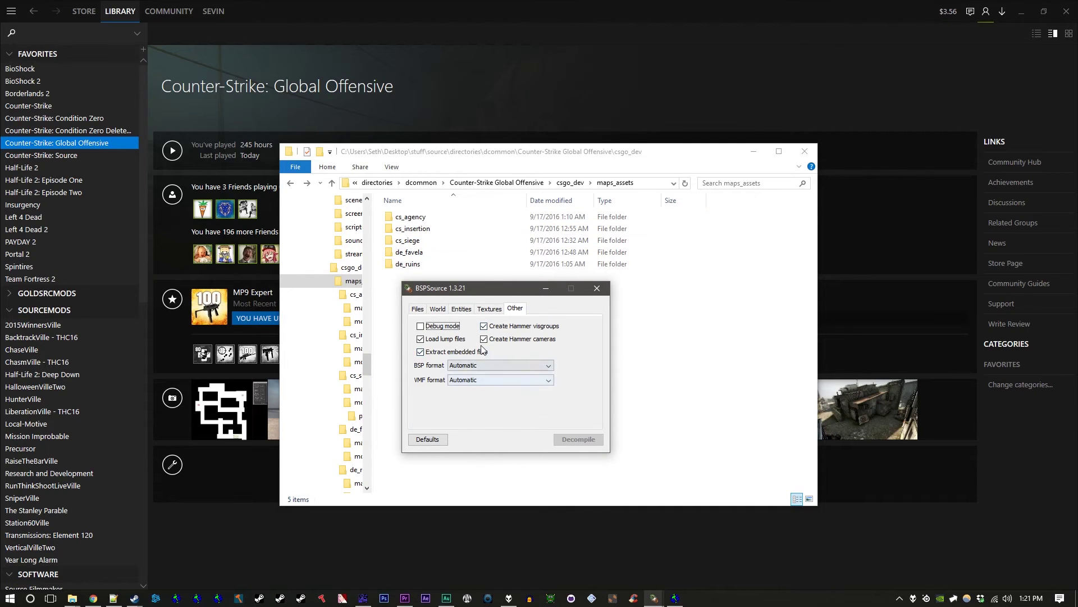
click(427, 355)
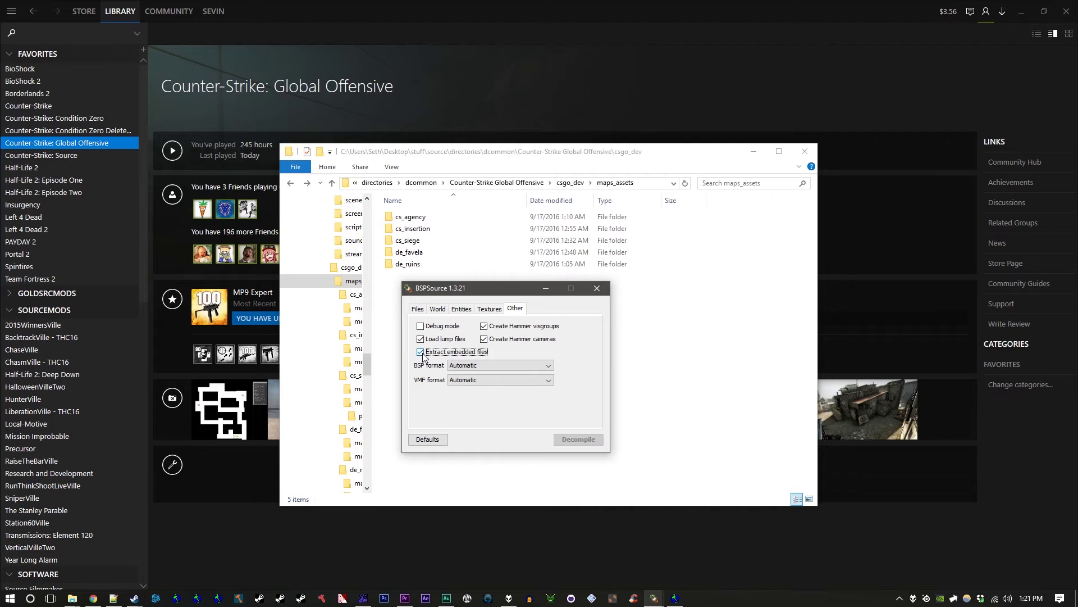
click(418, 308)
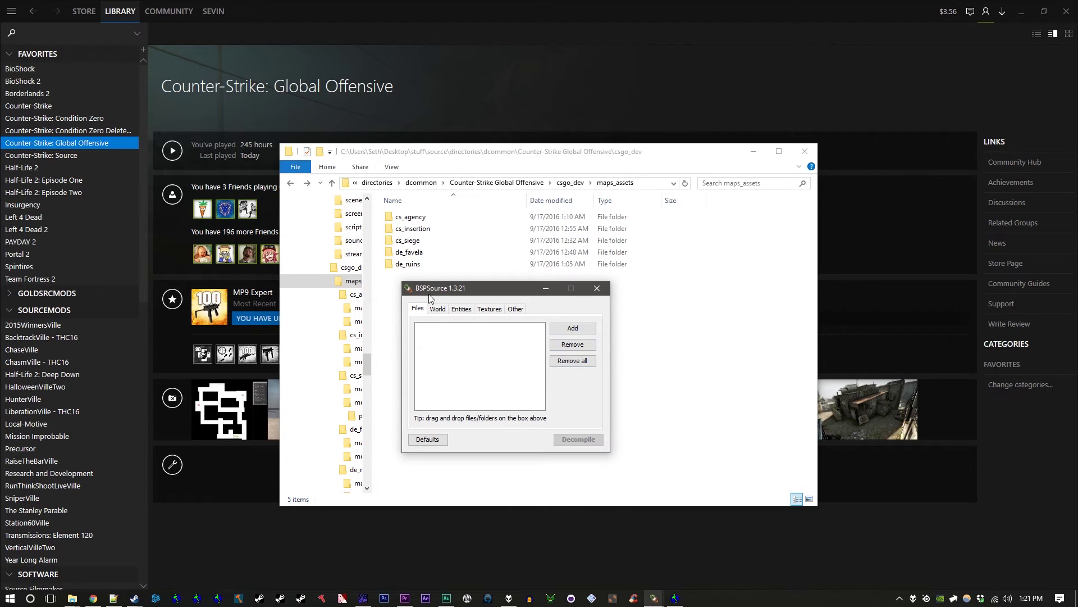
- Move BSPSource beside the File Explorer window and open the csgo/maps folder of Counter-Strike Global Offensive
drag(429, 295, 88, 228)
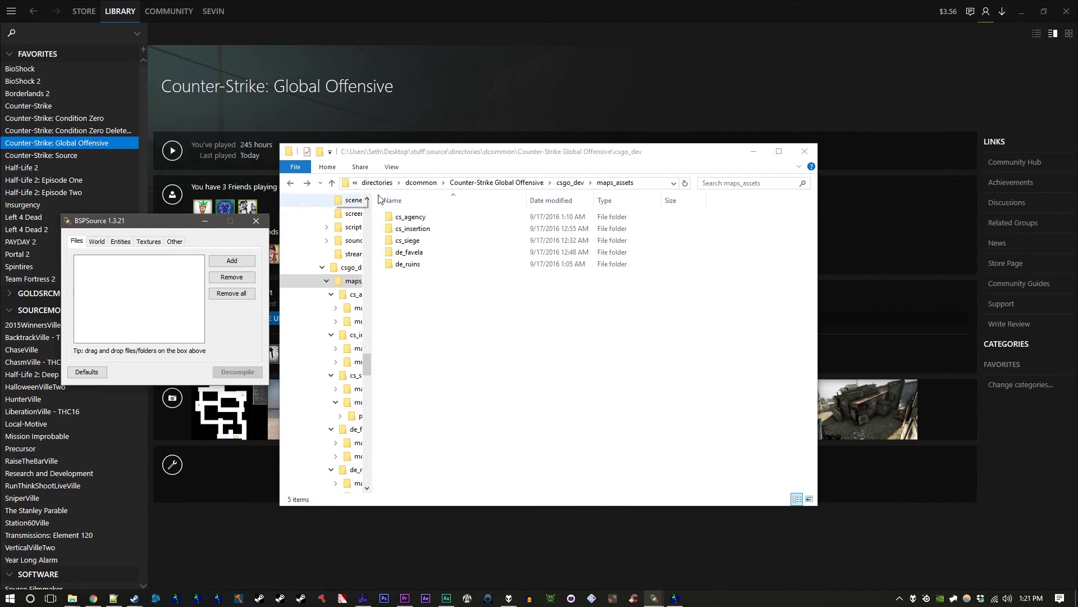
click(497, 183)
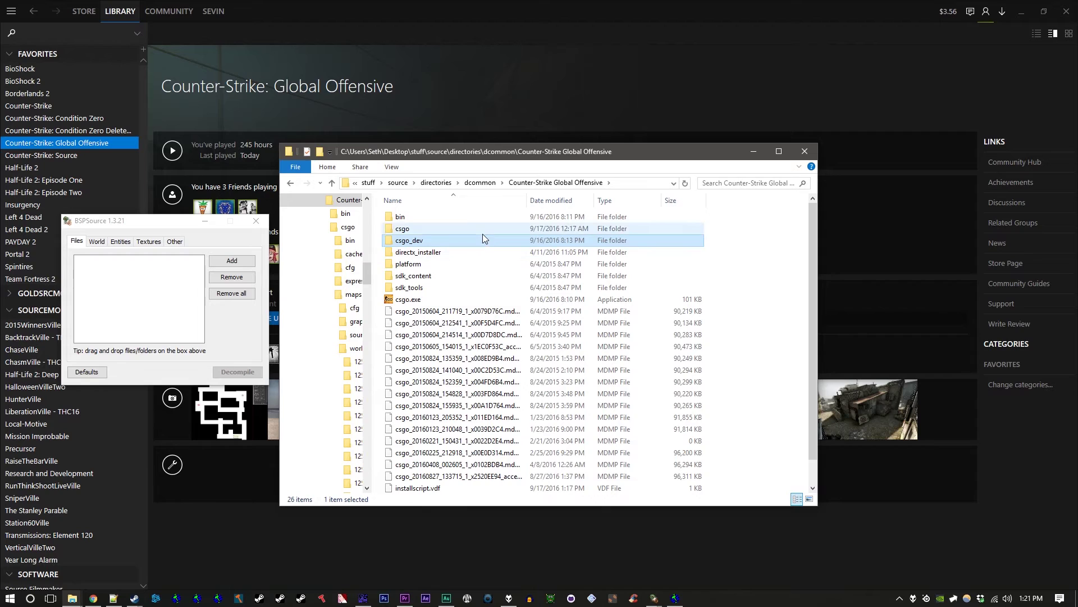
double_click(484, 230)
double_click(472, 265)
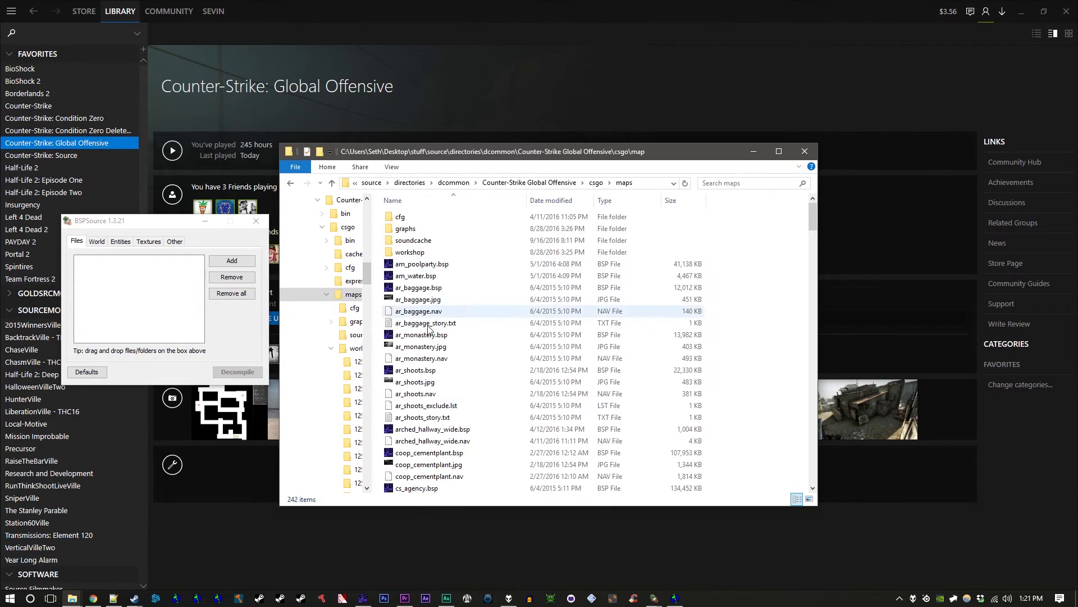
- Look through the csgo/maps folder for the game's own BSP map files, such as de_facade.bsp and de_empire.bsp
scroll(430, 336, down, 20)
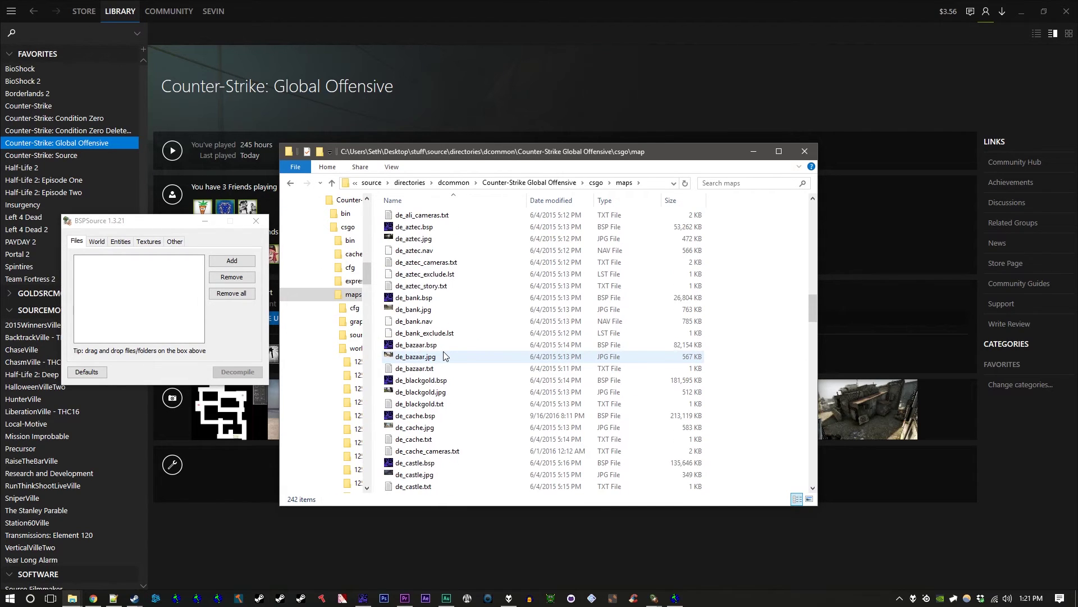
scroll(443, 355, down, 18)
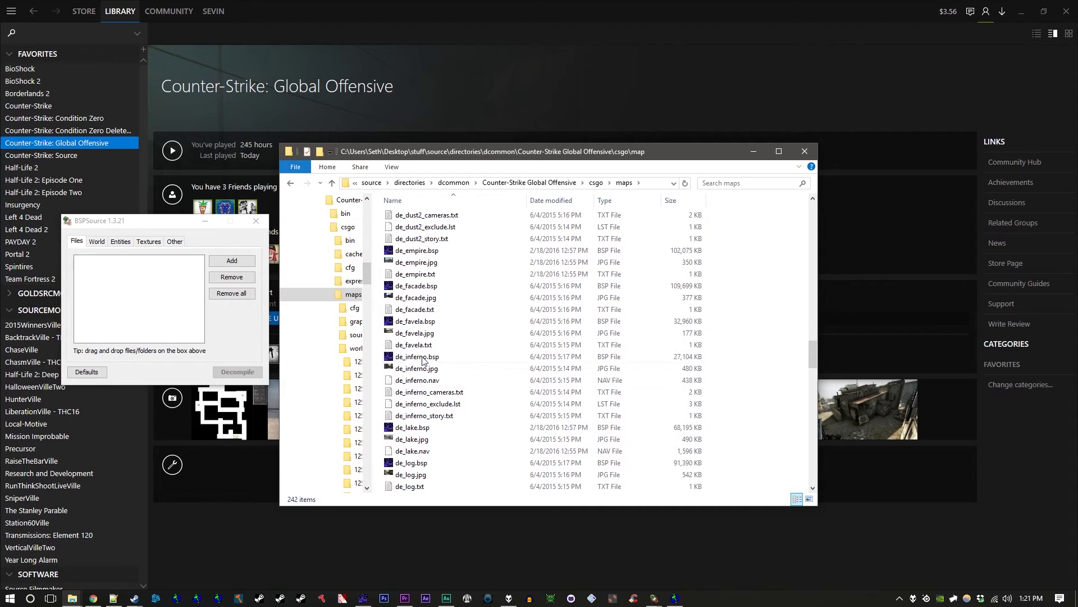
click(436, 289)
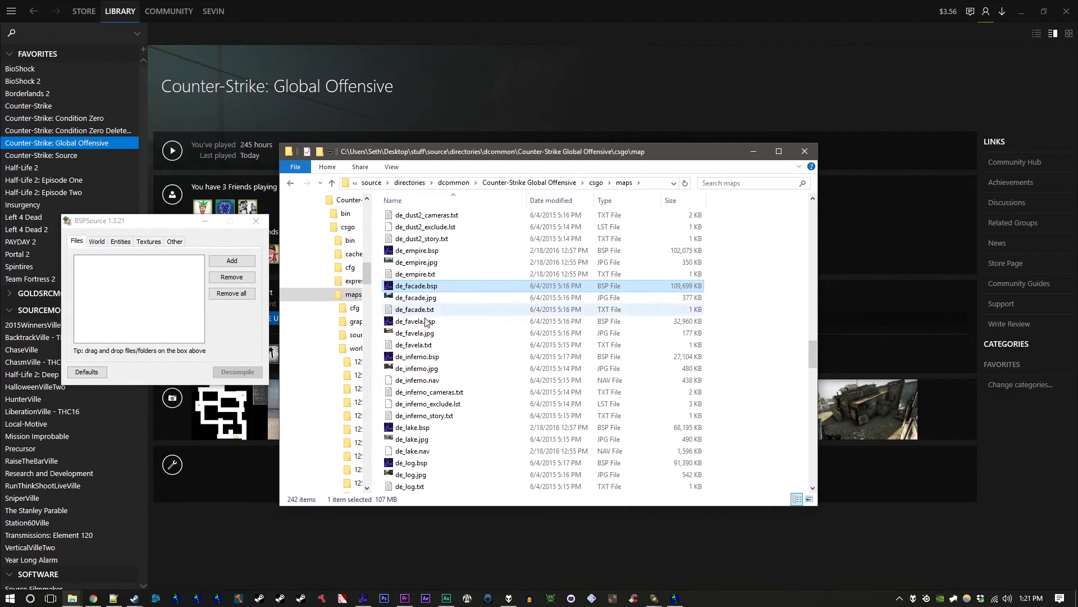
click(432, 254)
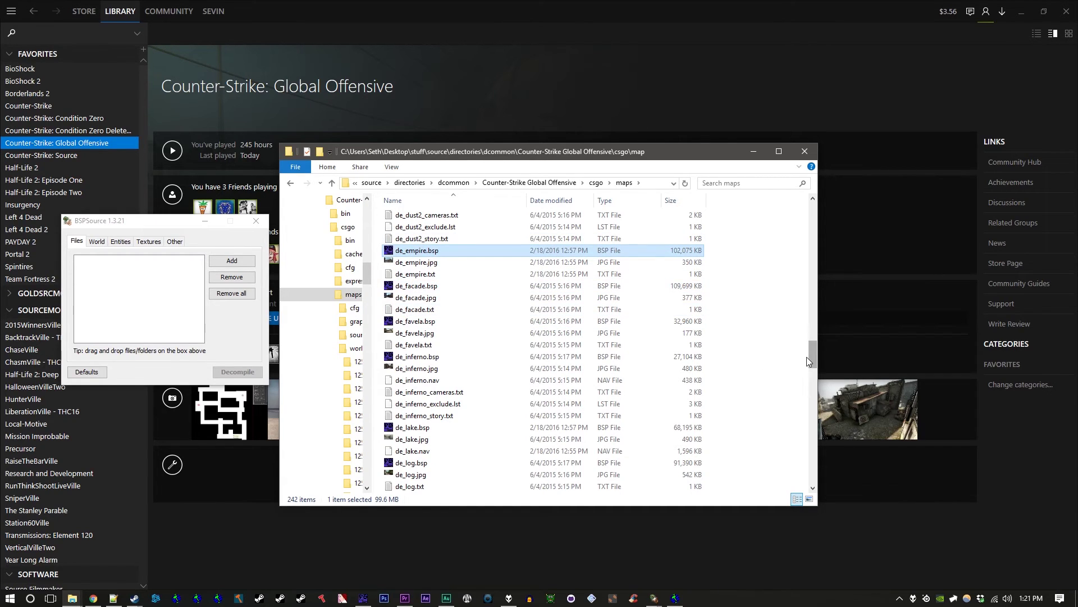
drag(814, 354, 824, 216)
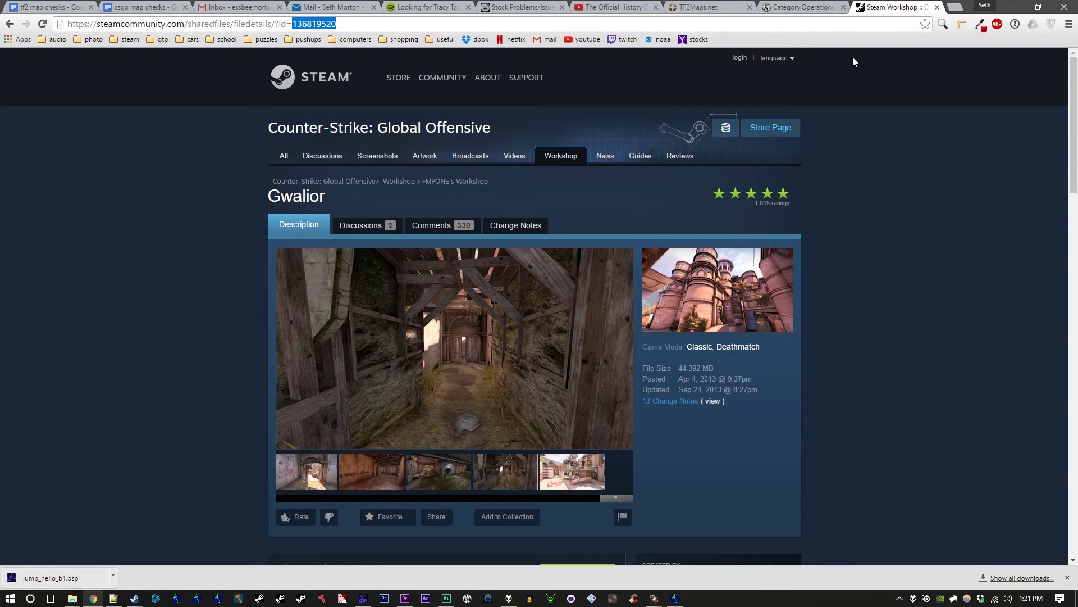
- Review the Gwalior Workshop page in the browser and highlight the item ID 136819520 in its web address
click(852, 56)
scroll(854, 84, down, 3)
scroll(854, 167, up, 3)
scroll(490, 153, down, 6)
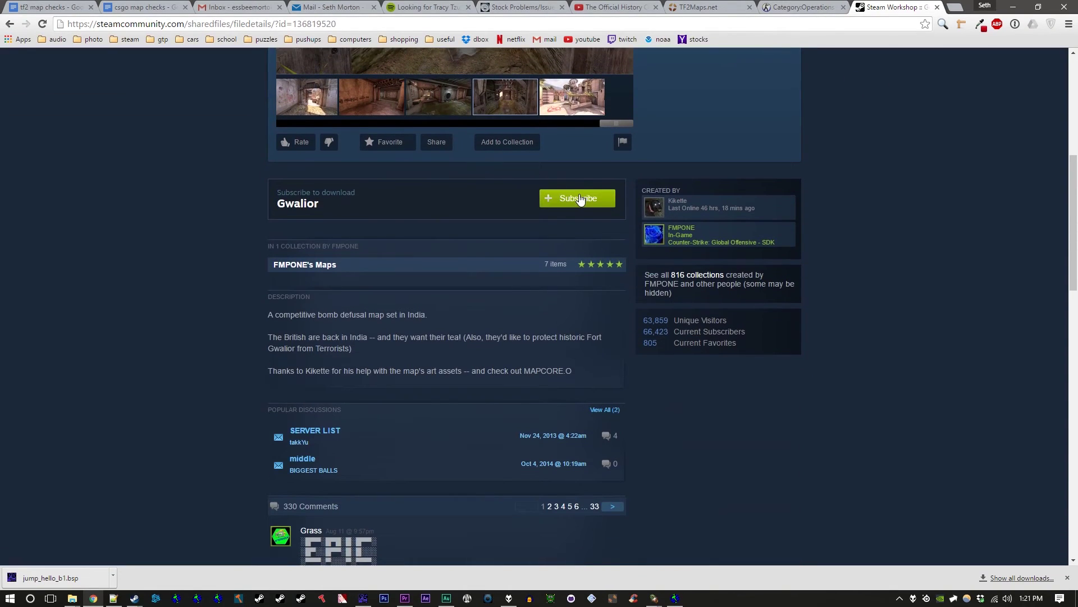
scroll(582, 200, up, 4)
scroll(581, 200, up, 3)
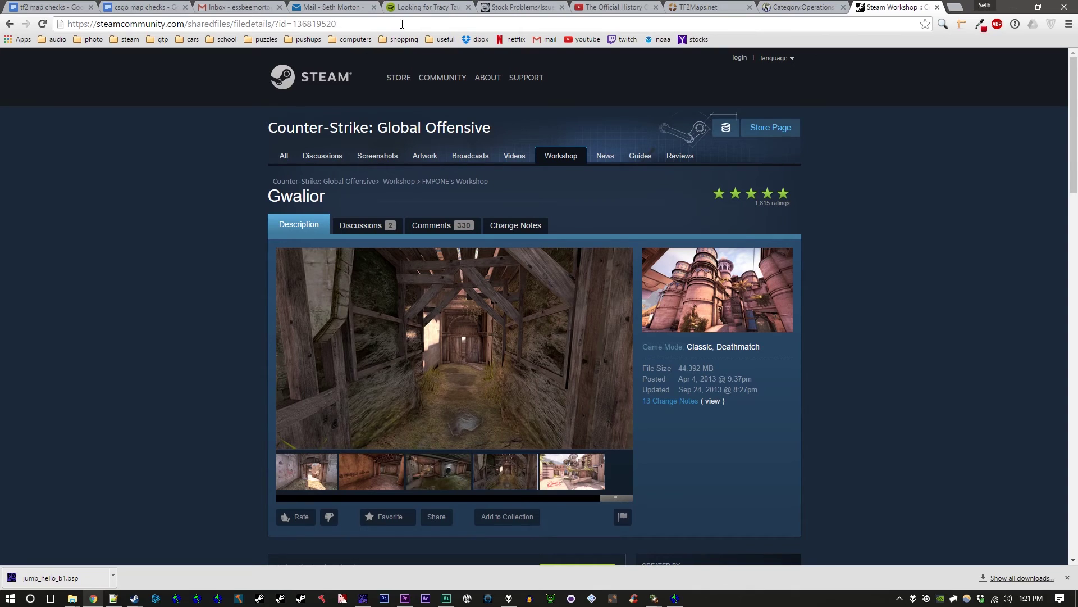
drag(323, 24, 293, 27)
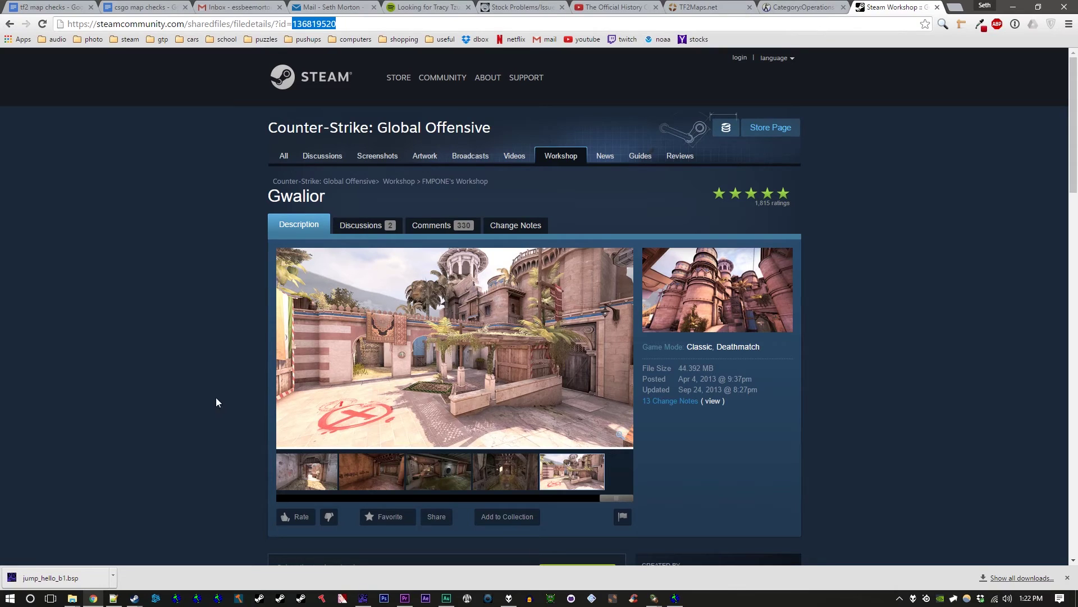
- Switch to the File Explorer window on the csgo/maps folder and open the workshop subfolder 136819520
click(72, 598)
click(167, 556)
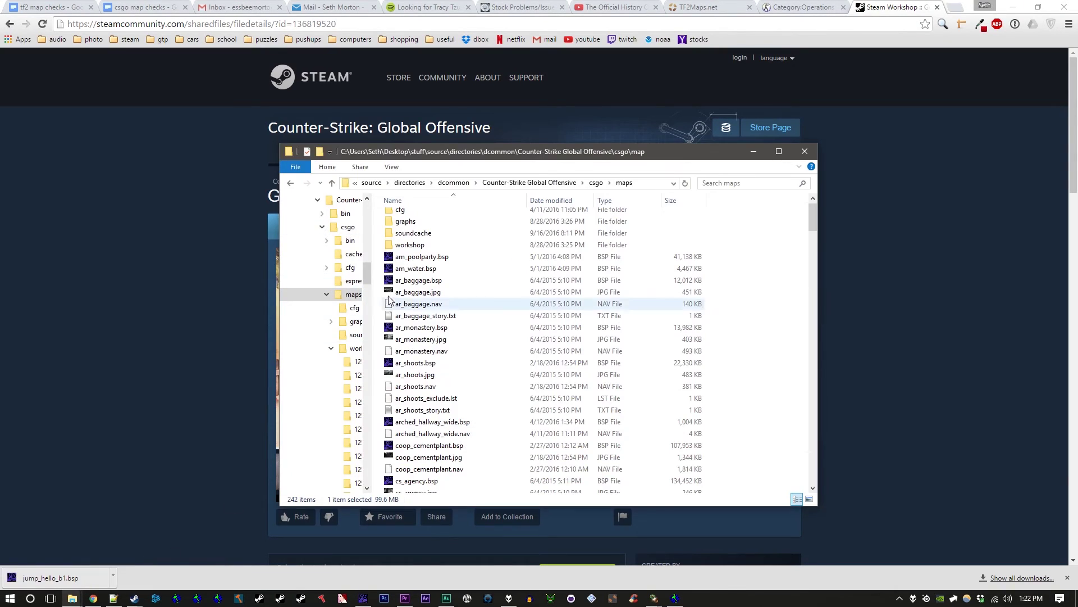
click(414, 246)
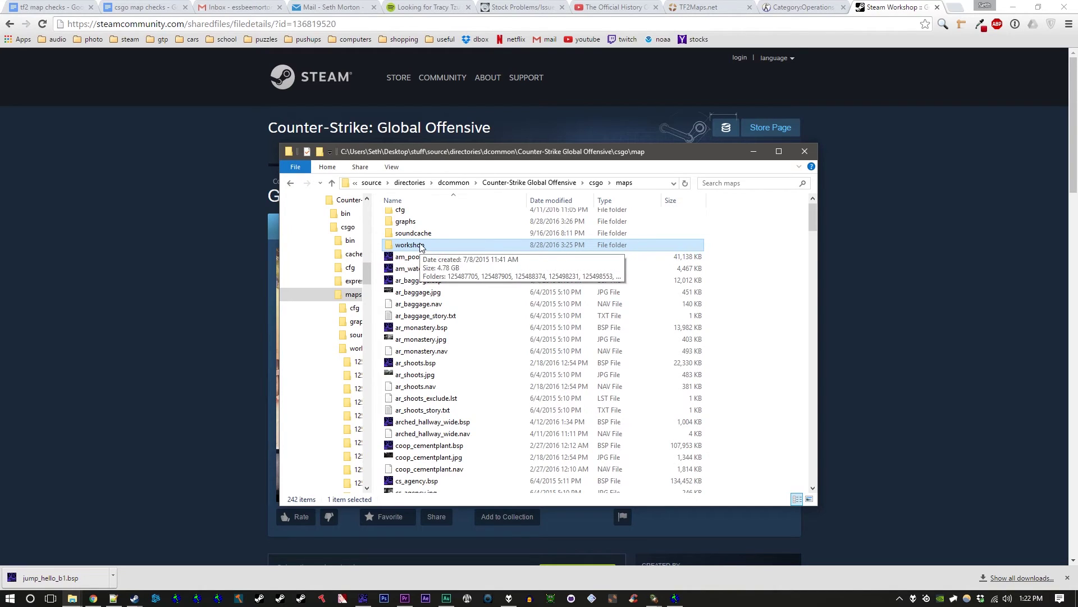
double_click(423, 247)
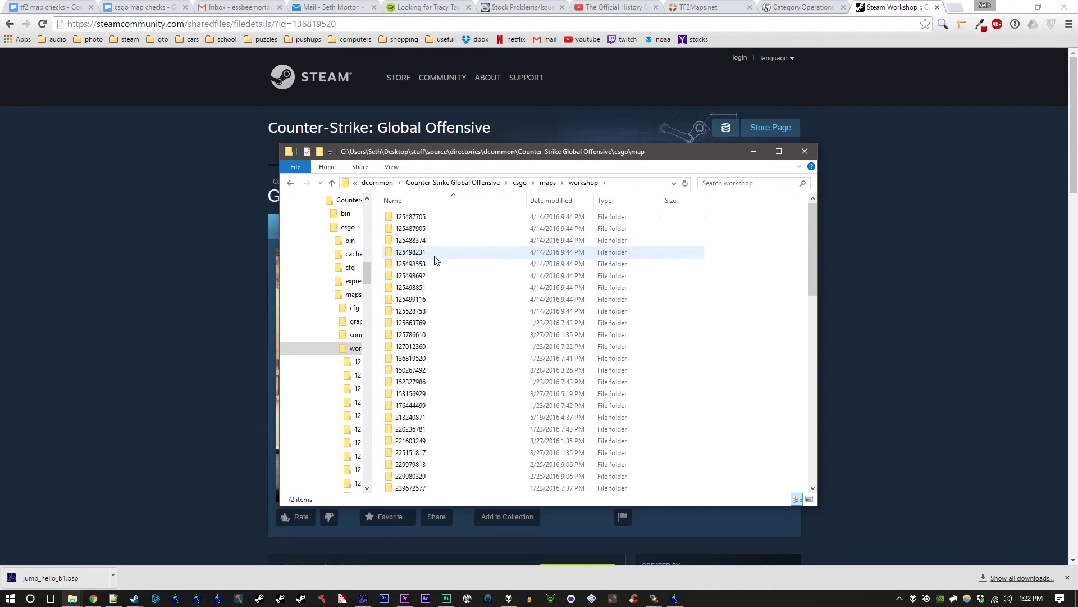
double_click(421, 359)
- Check the map file and two thumbnail images in the folder, and move the File Explorer window aside to make room for BSPSource
click(401, 257)
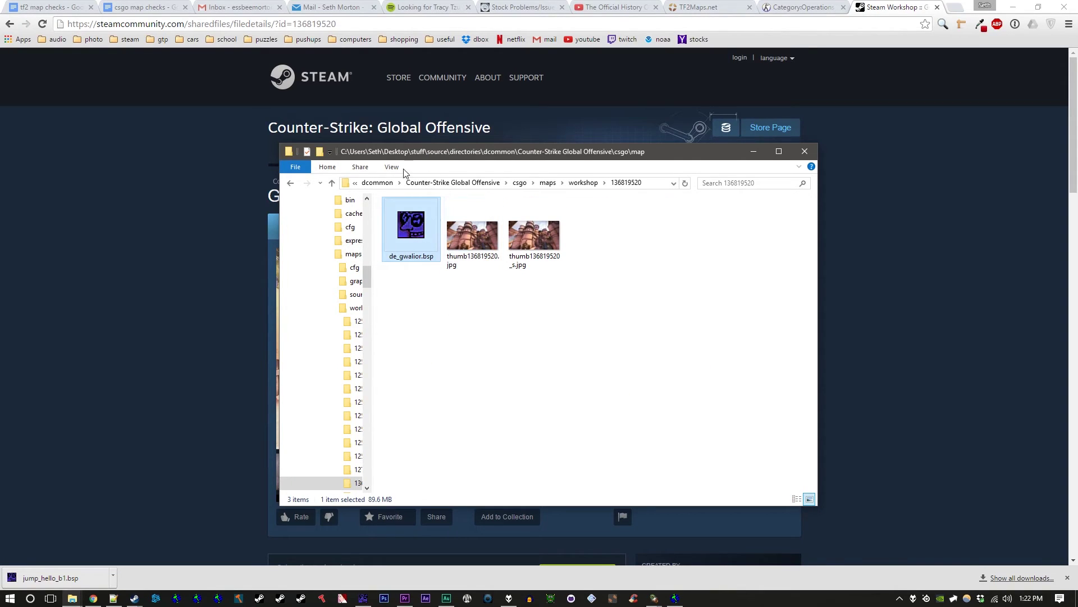
click(472, 234)
click(517, 234)
click(594, 375)
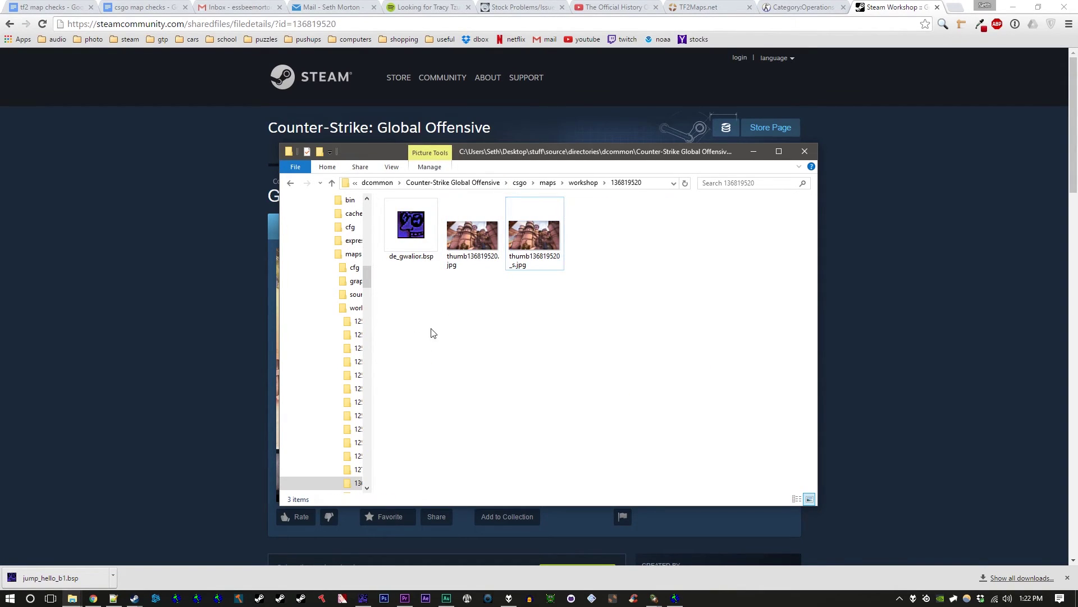
drag(502, 156, 657, 165)
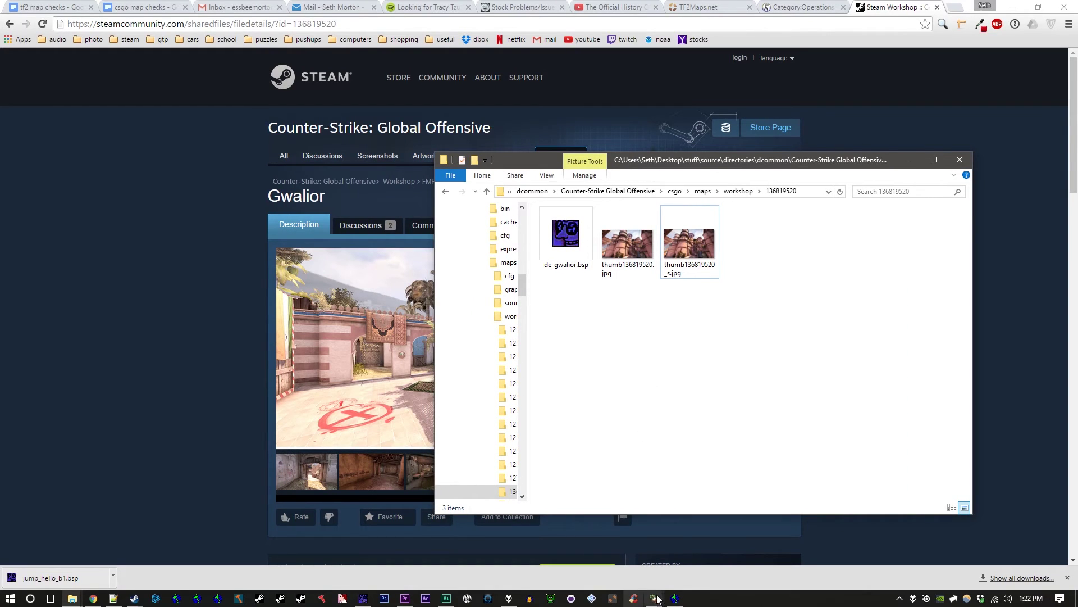
- Close the old BSPSource output window, bring up BSPSource, and add de_gwalior.bsp to its file list
mouse_move(654, 598)
click(669, 554)
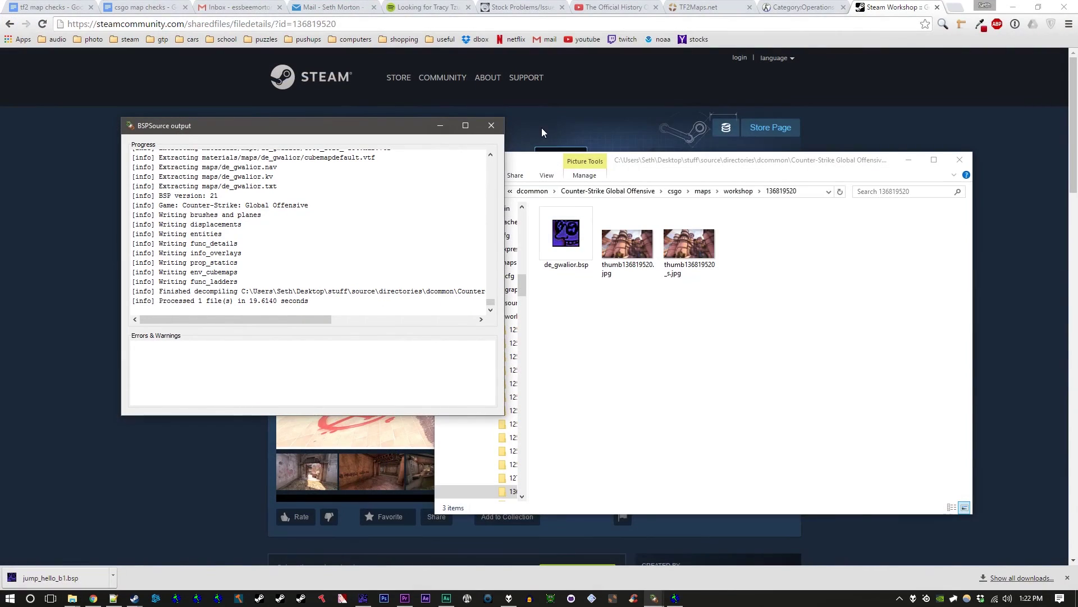
click(492, 126)
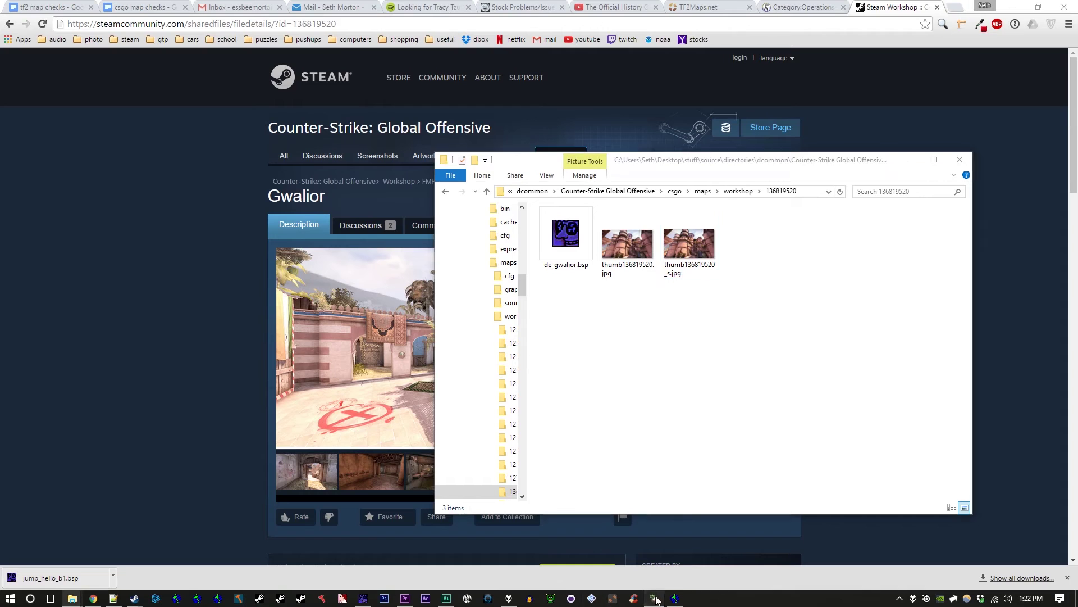
click(654, 598)
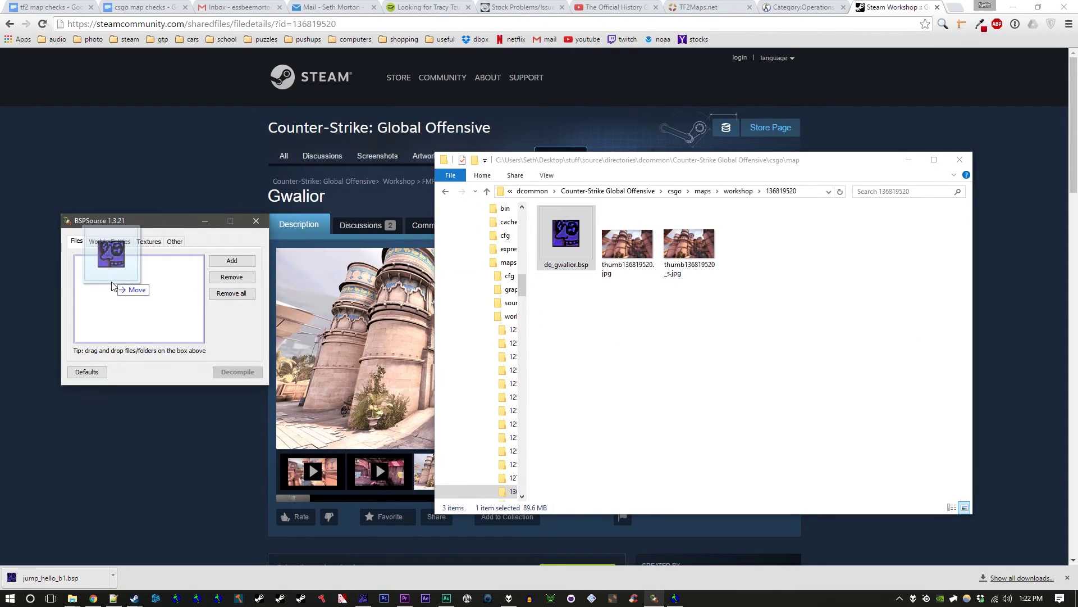
drag(111, 288, 112, 288)
- Check that Extract embedded files is enabled in BSPSource for the de_gwalior map
click(177, 245)
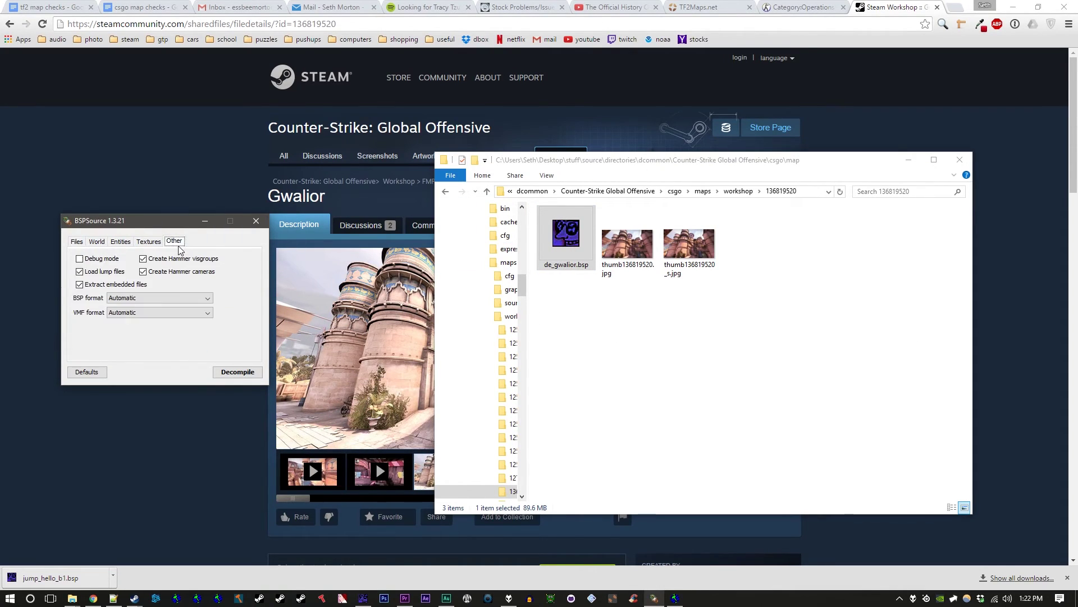
click(76, 242)
click(174, 240)
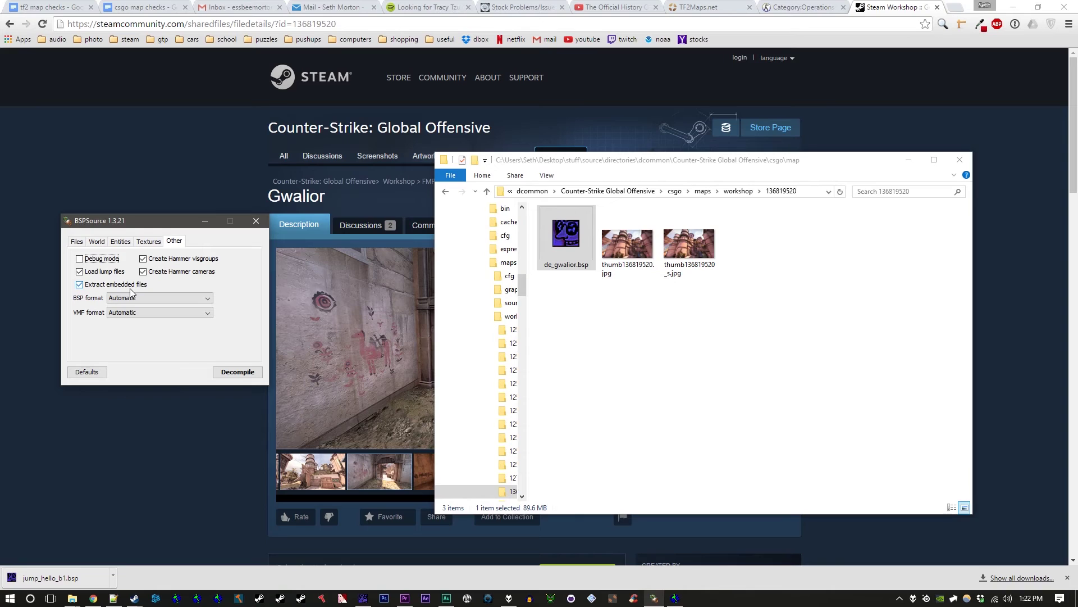
- Start decompiling the map and set the save location to csgo_dev/maps_assets in the Counter-Strike Global Offensive folder
click(222, 372)
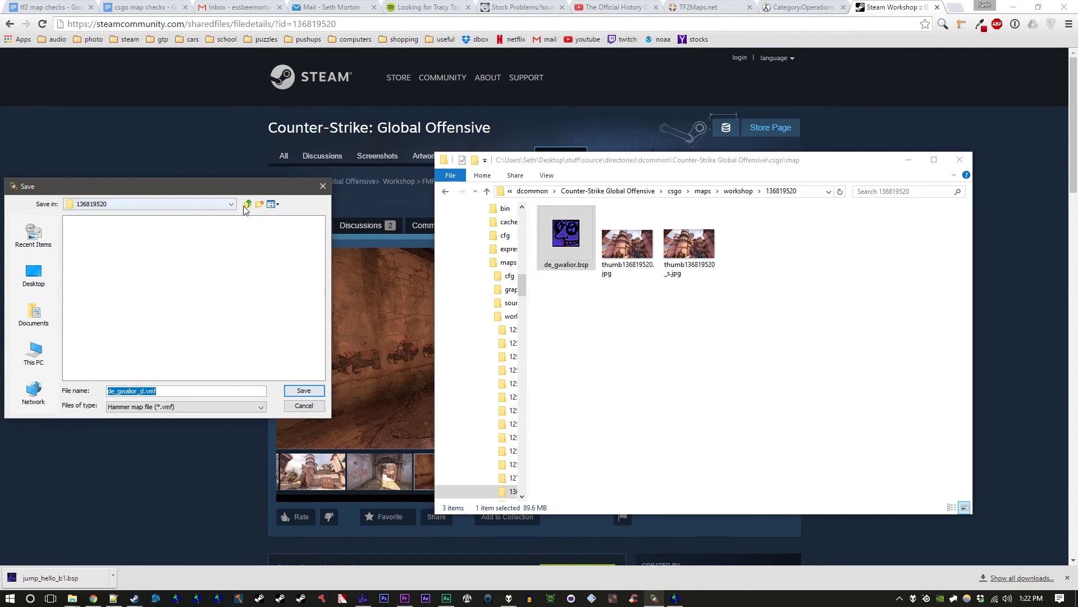
click(245, 206)
click(245, 207)
click(246, 206)
click(246, 206)
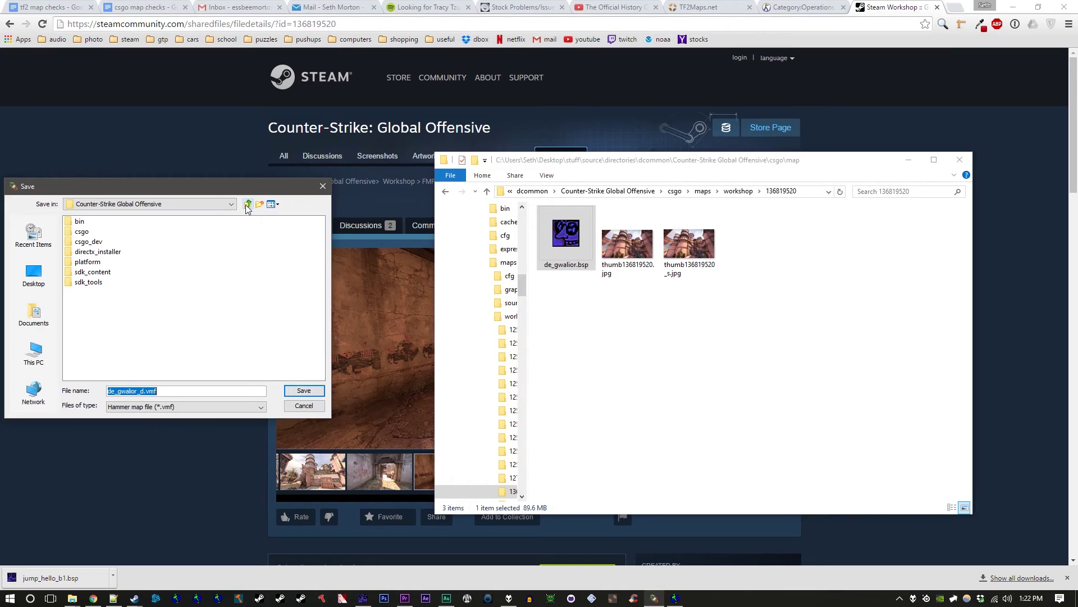
double_click(99, 241)
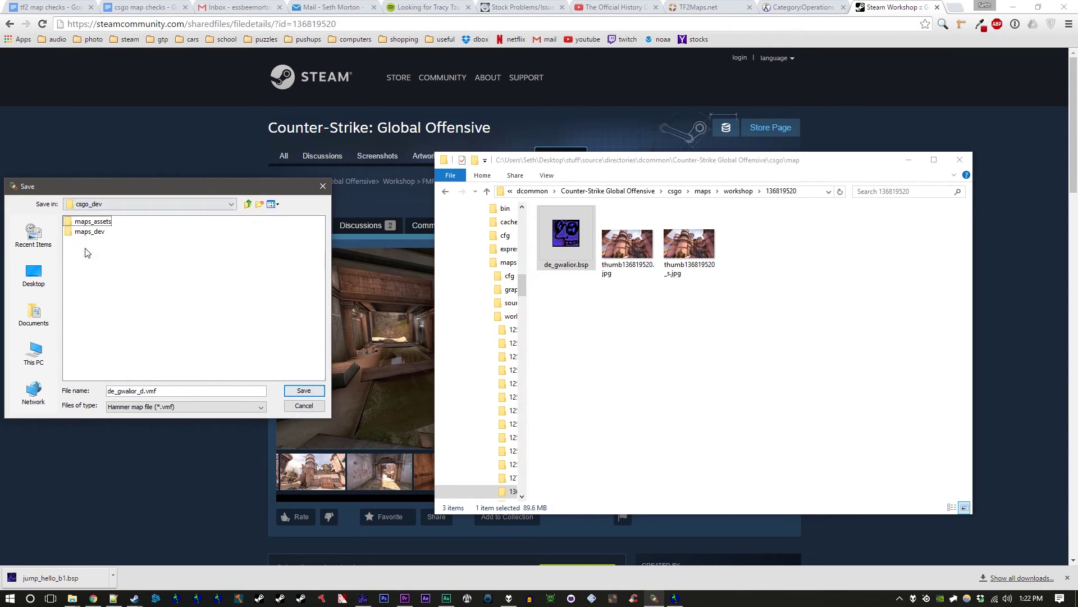
click(106, 224)
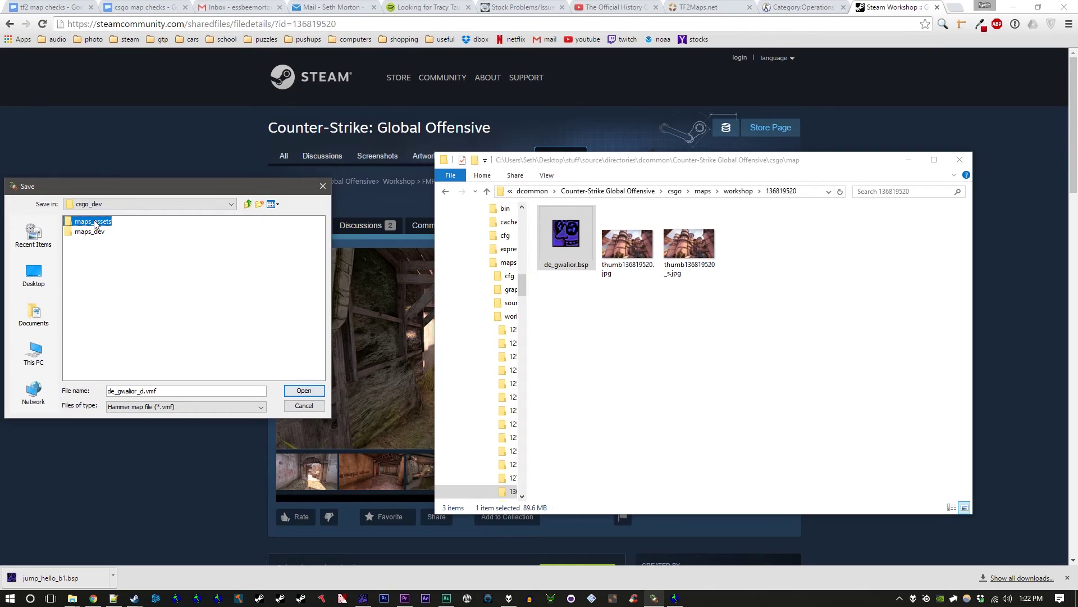
click(95, 223)
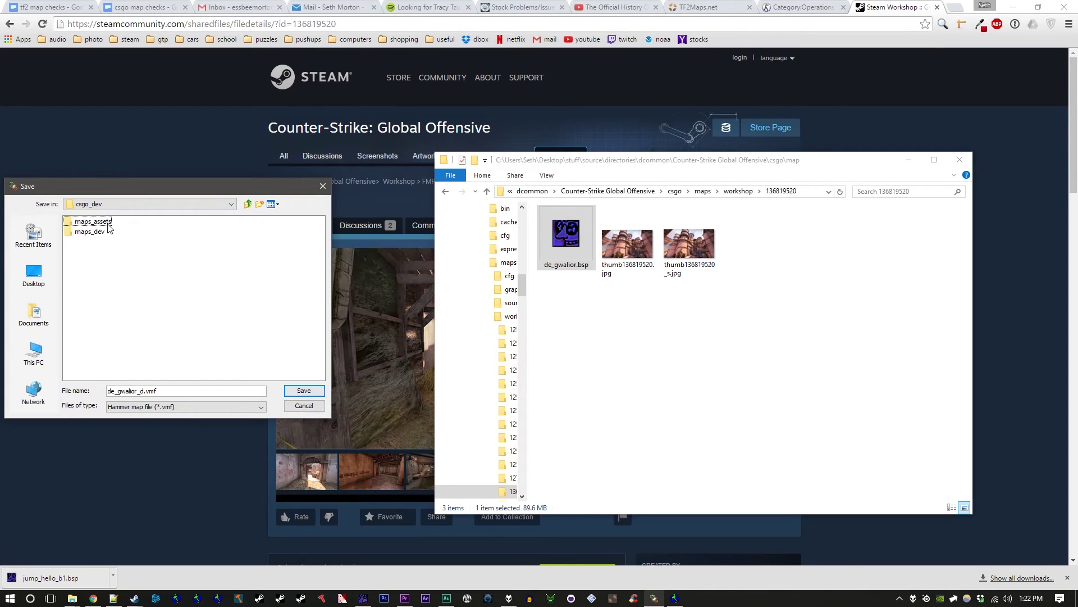
click(110, 273)
click(106, 224)
click(105, 235)
double_click(84, 223)
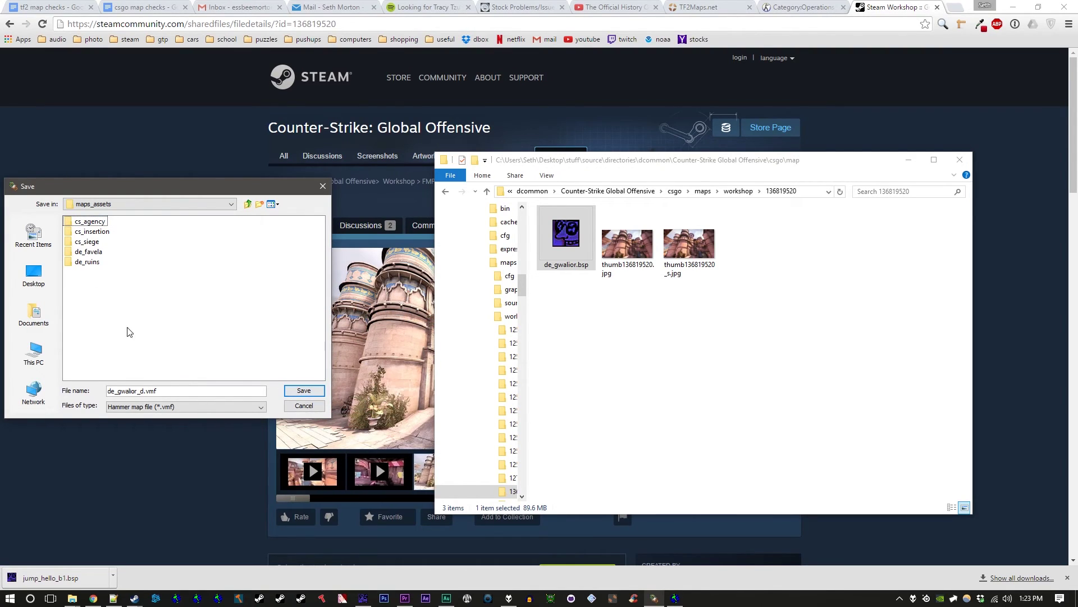
- Examine the existing map folders in maps_assets to see how the extracted maps are organized
click(90, 222)
click(89, 232)
click(87, 242)
click(83, 261)
click(88, 252)
key(Up)
key(Up)
key(Up)
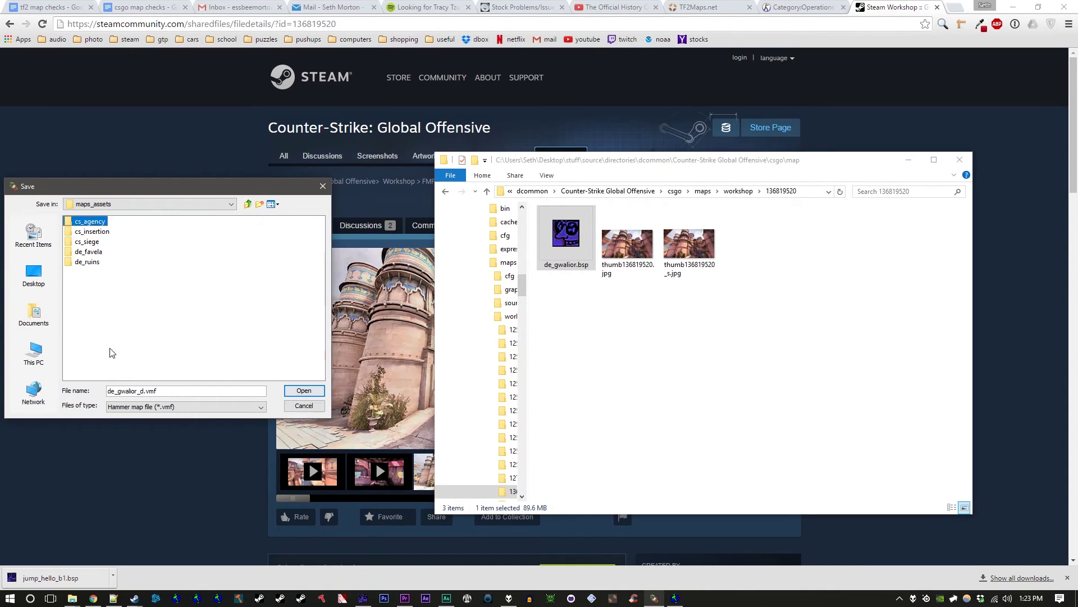
- Create a folder named de_gwalior inside maps_assets and open it as the save location
right_click(141, 337)
click(152, 384)
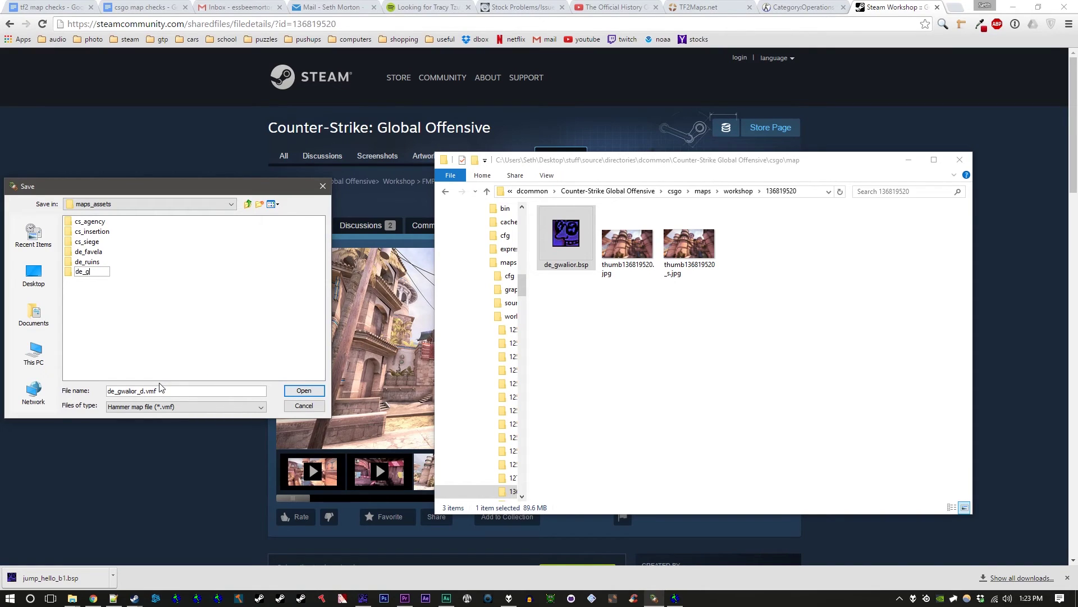
text(de_gwalior)
key(Return)
key(Return)
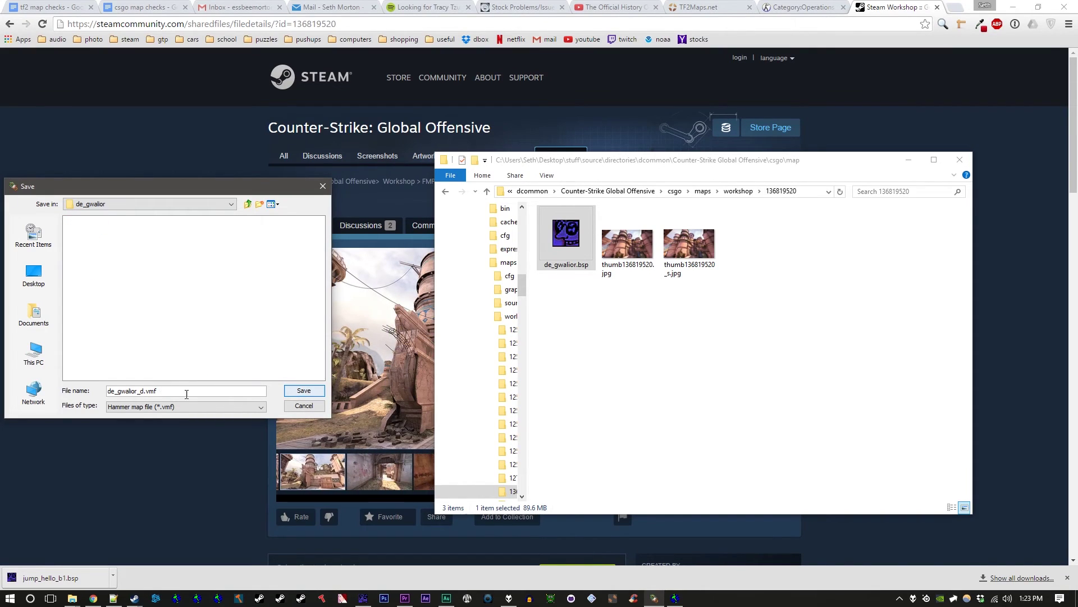
- Save the decompiled map as de_gwalior_d.vmf in the de_gwalior folder, and clear BSPSource's file list once decompiling has finished
click(287, 391)
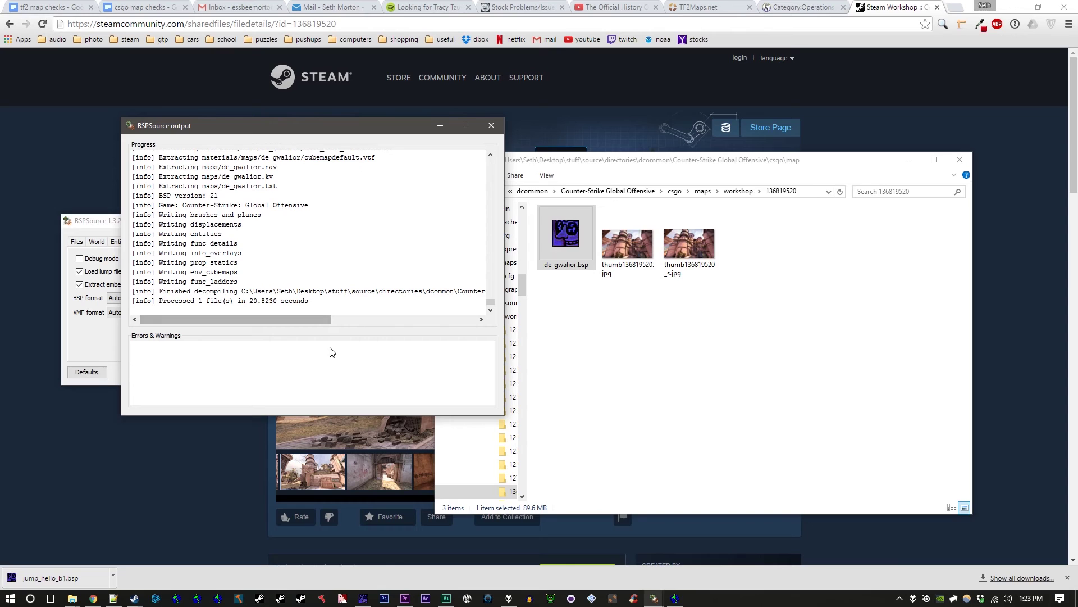
click(491, 126)
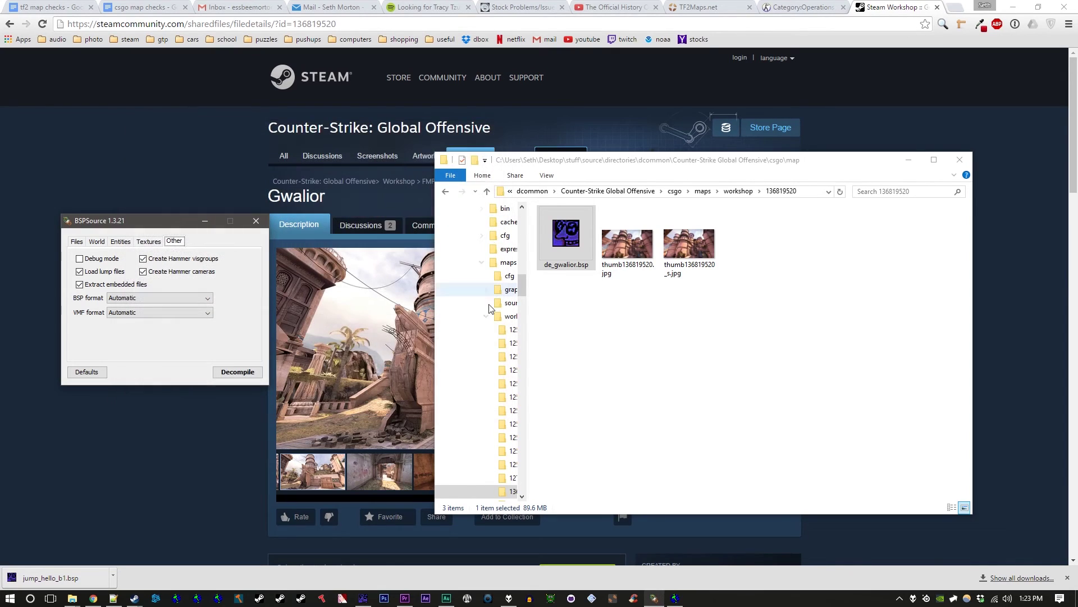
click(77, 240)
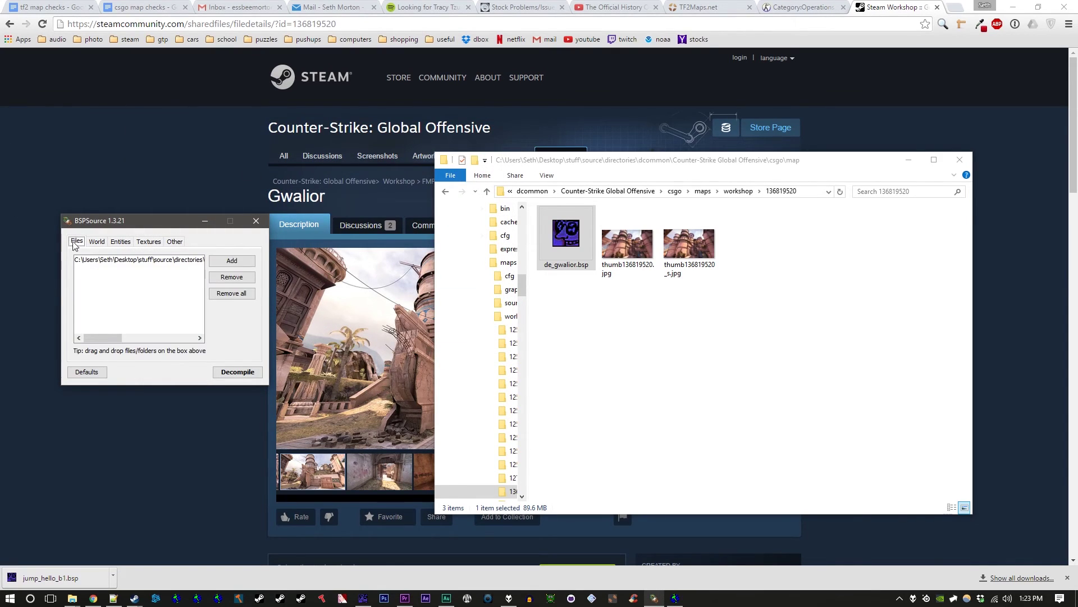
click(225, 294)
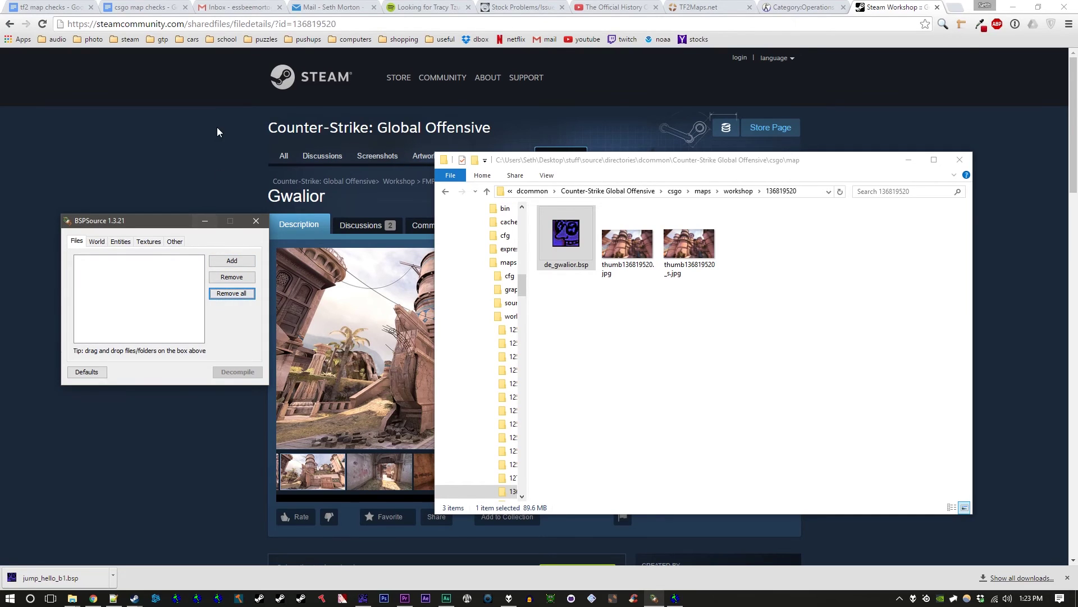
- Minimize BSPSource and the File Explorer window, and switch to the Hammer editor
click(209, 219)
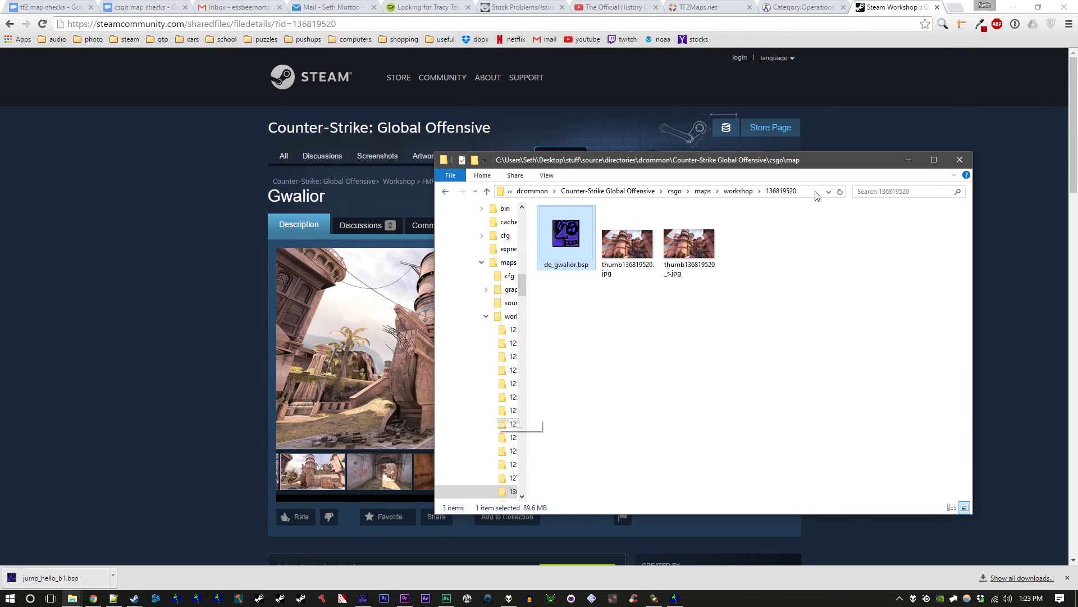
click(917, 162)
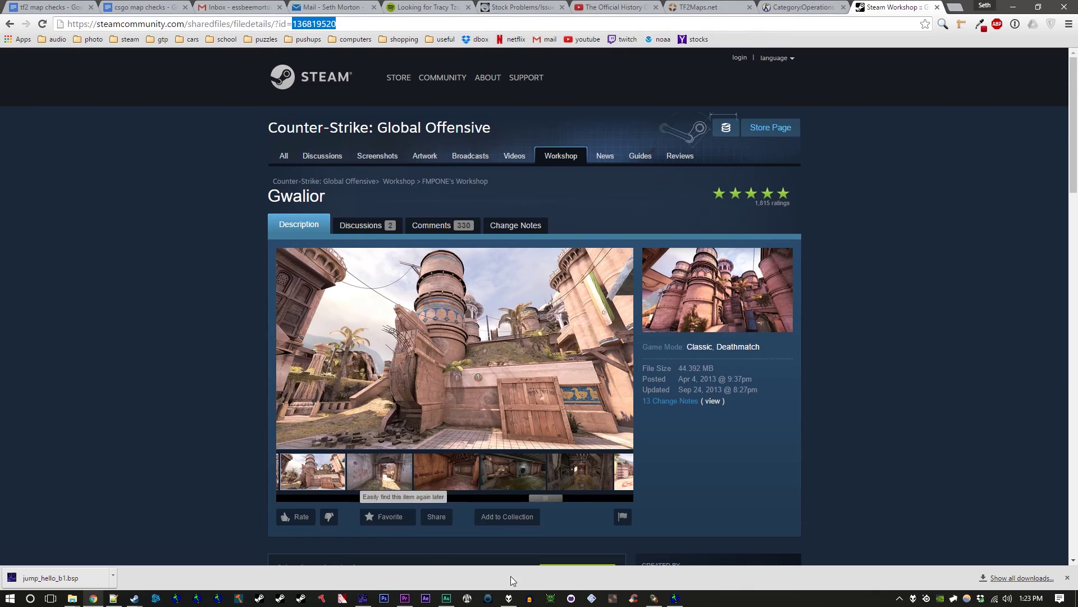
click(675, 598)
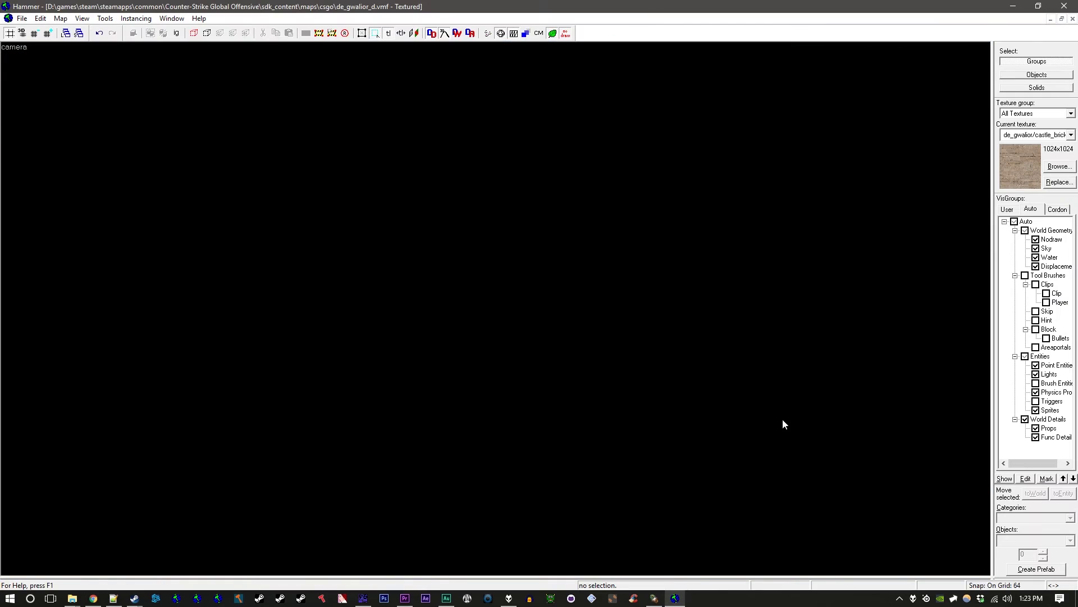
- Close Hammer without saving de_gwalior_d.vmf, and relaunch Hammer World Editor from the Counter-Strike: Global Offensive SDK launcher
click(1067, 6)
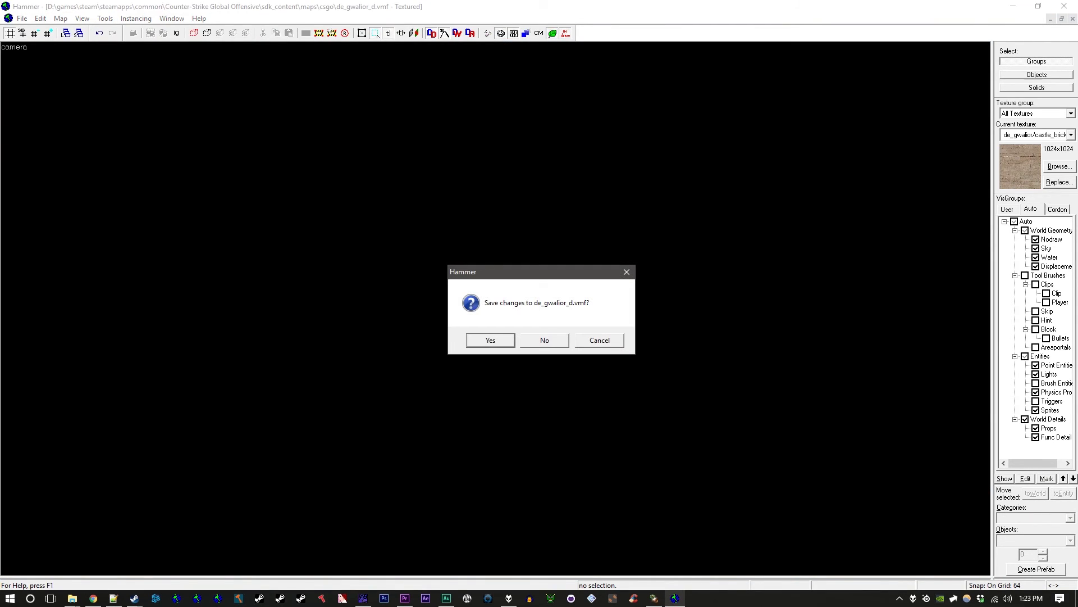
click(562, 342)
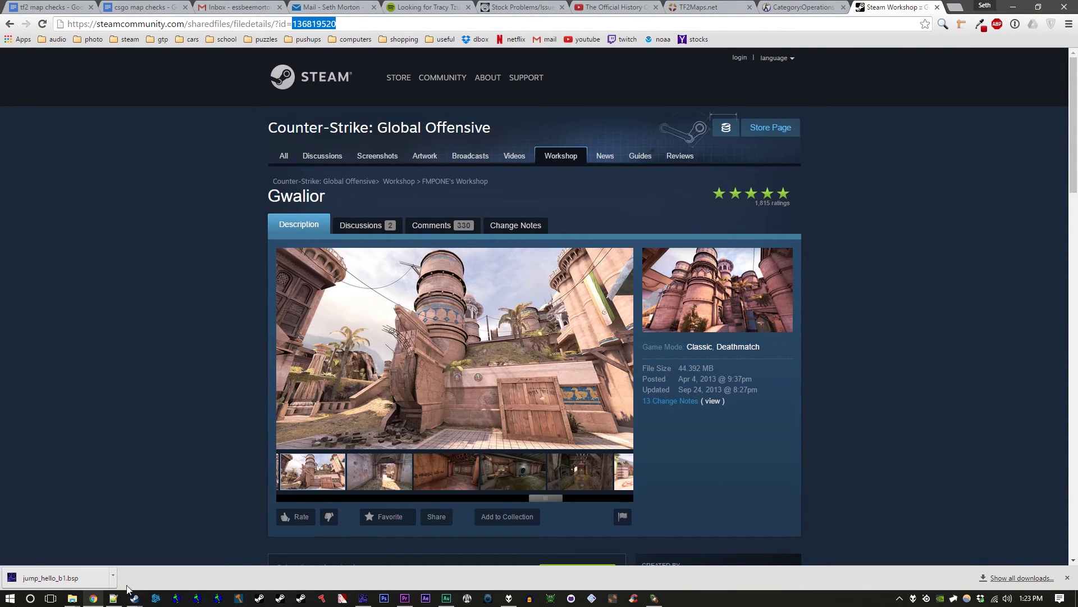
click(240, 597)
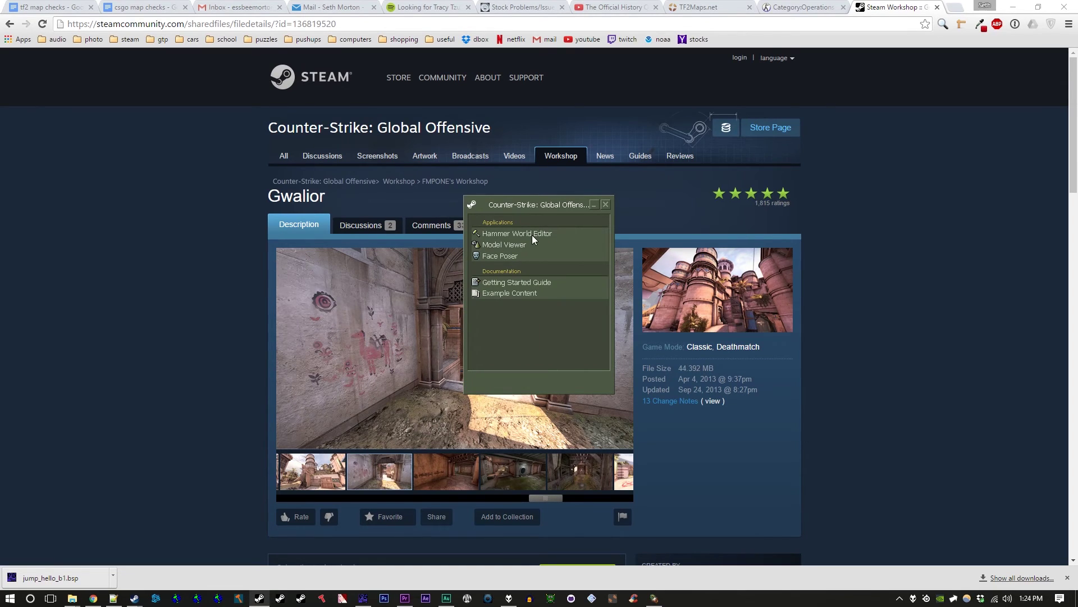
double_click(531, 235)
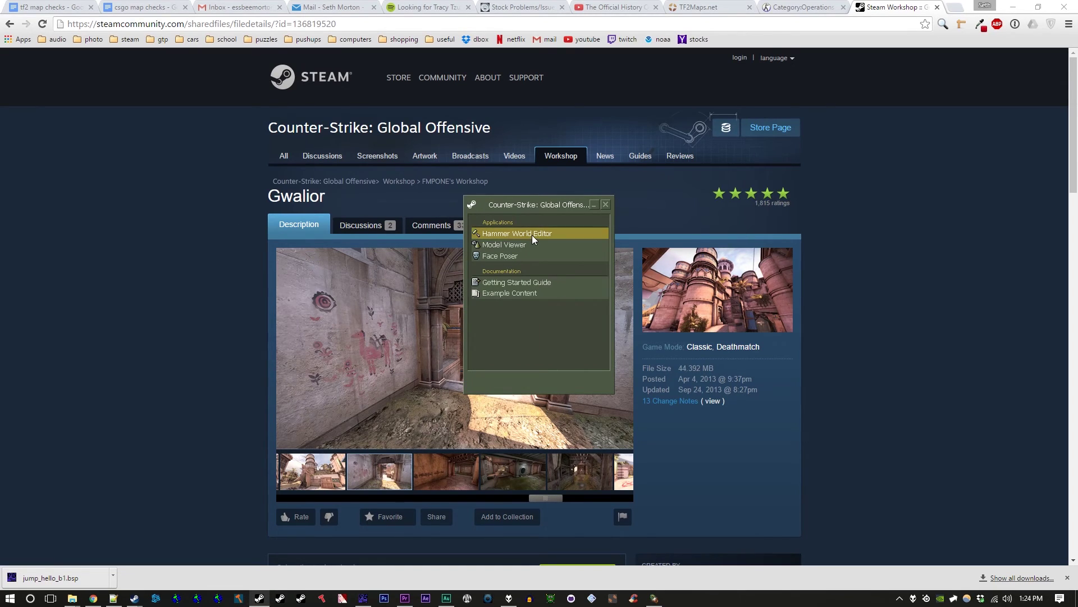
click(595, 204)
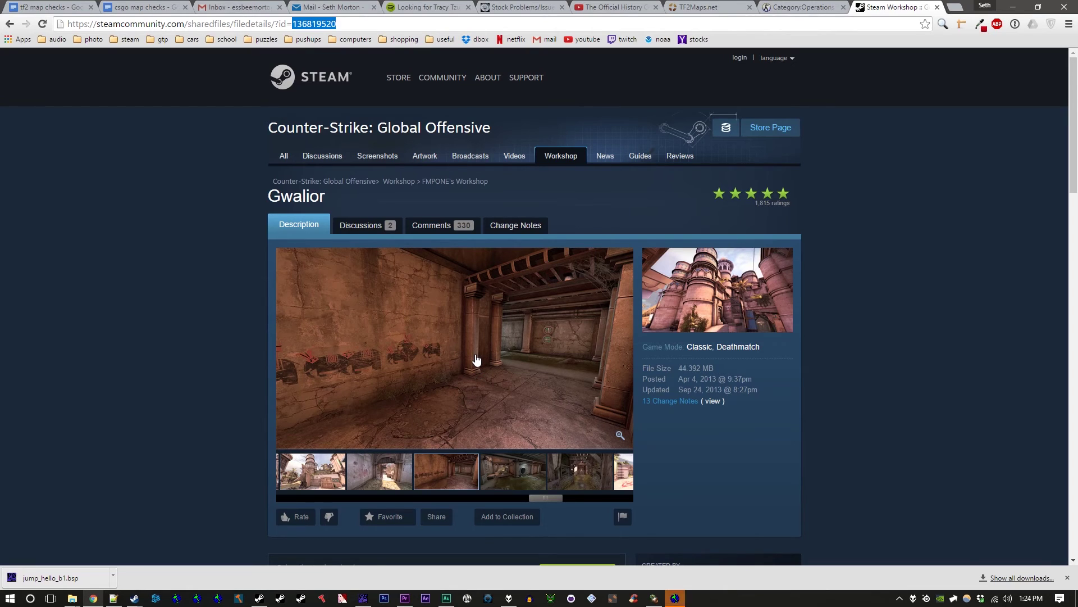
click(674, 596)
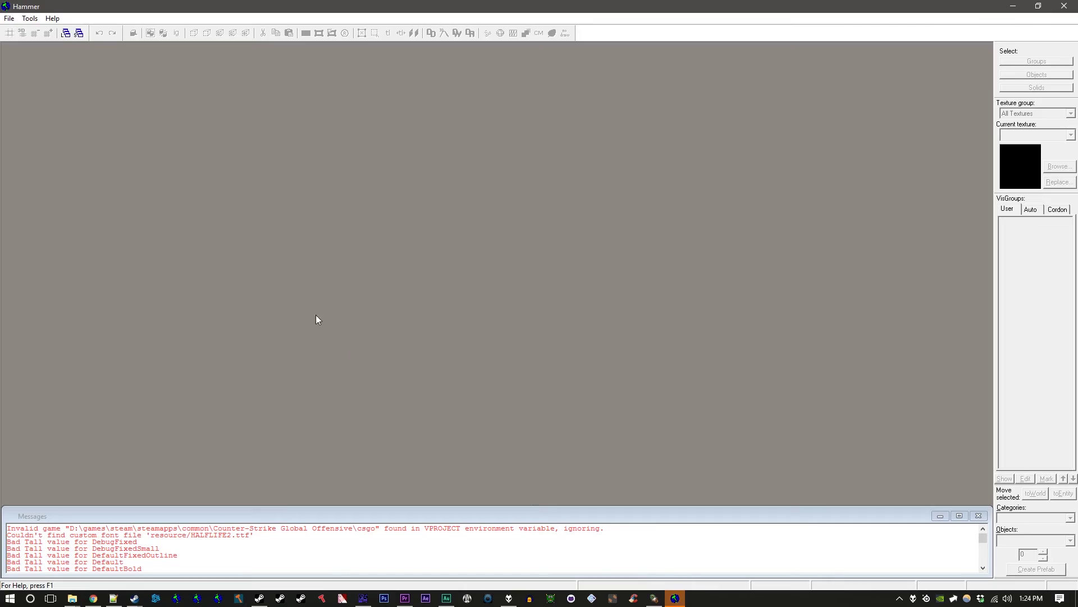
- Browse to csgo_dev/maps_assets/de_gwalior in the map-opening dialog and delete the de_gwalior_d.vmf file there
click(9, 18)
click(28, 44)
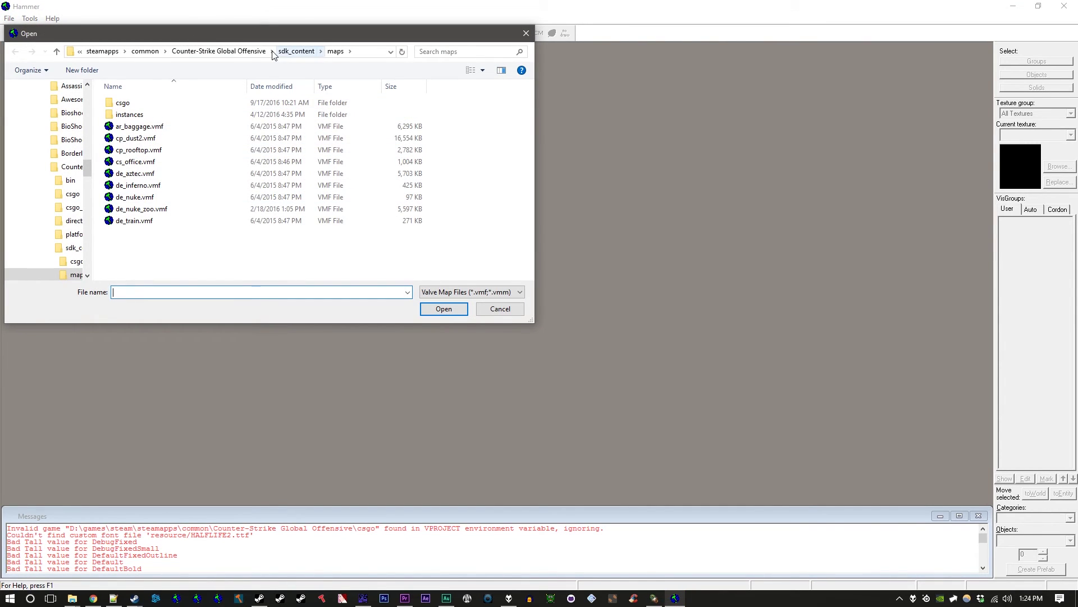
click(256, 51)
double_click(189, 129)
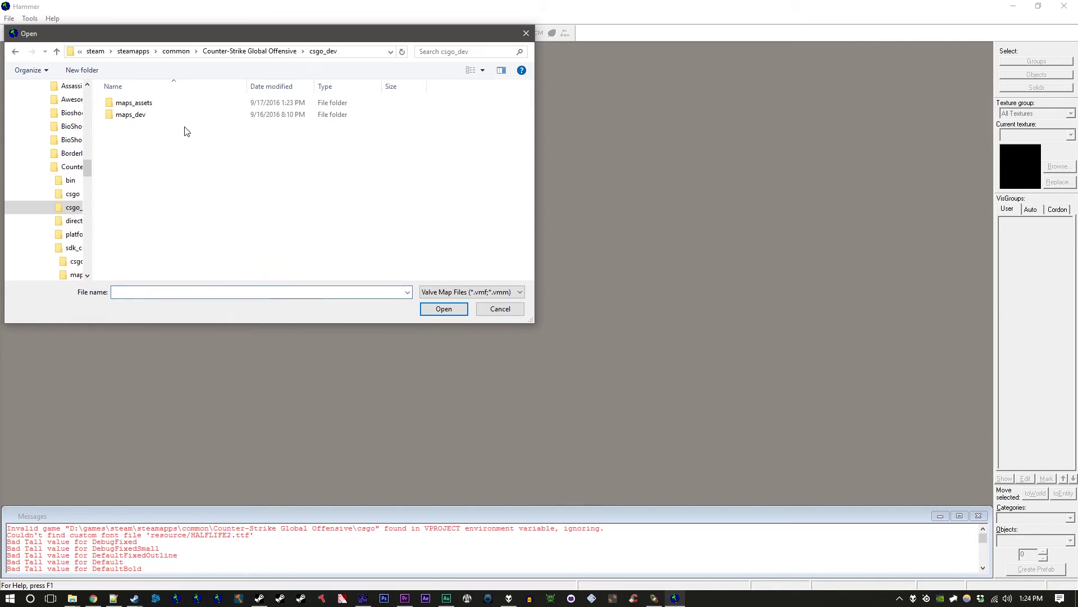
double_click(127, 102)
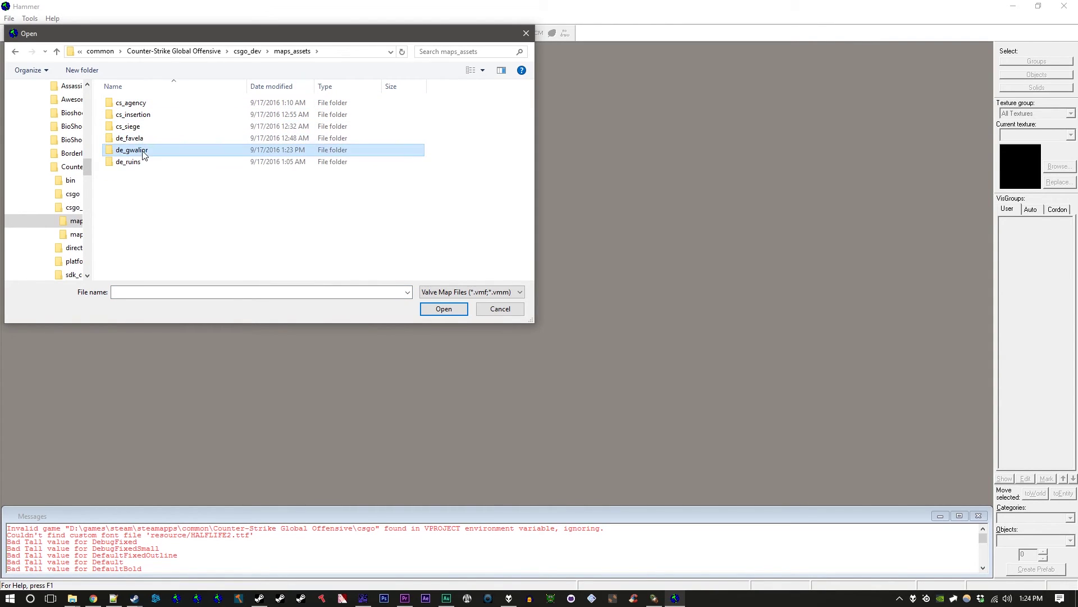
double_click(141, 149)
click(144, 115)
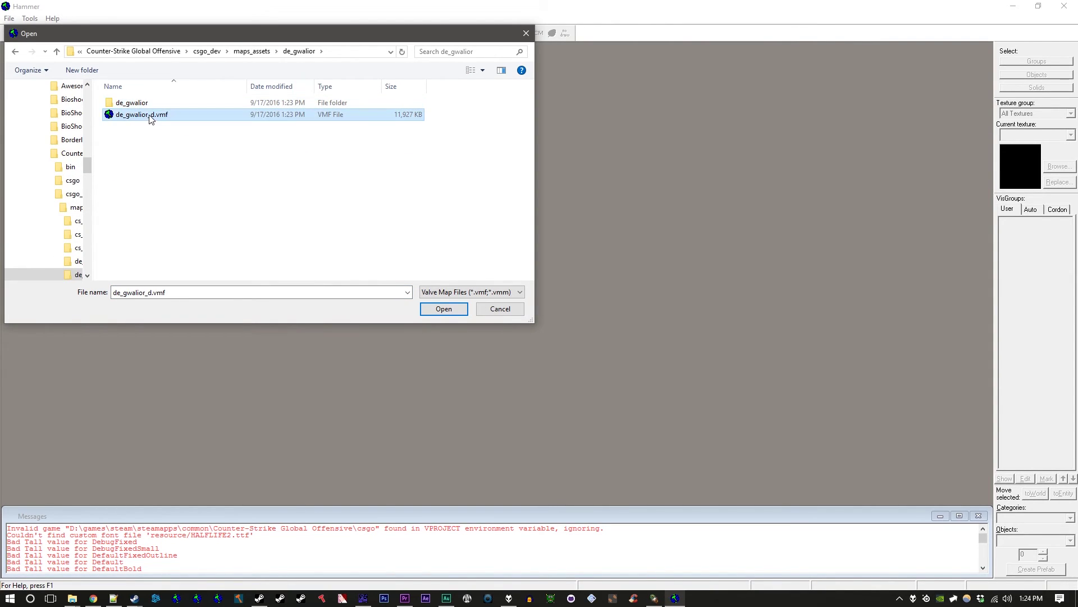
click(155, 105)
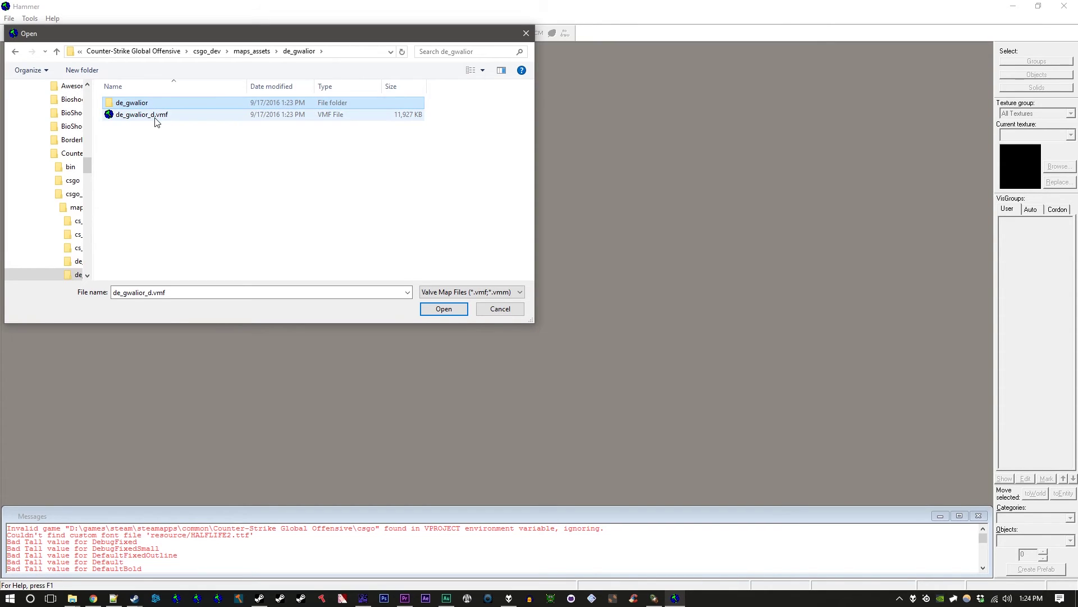
click(158, 116)
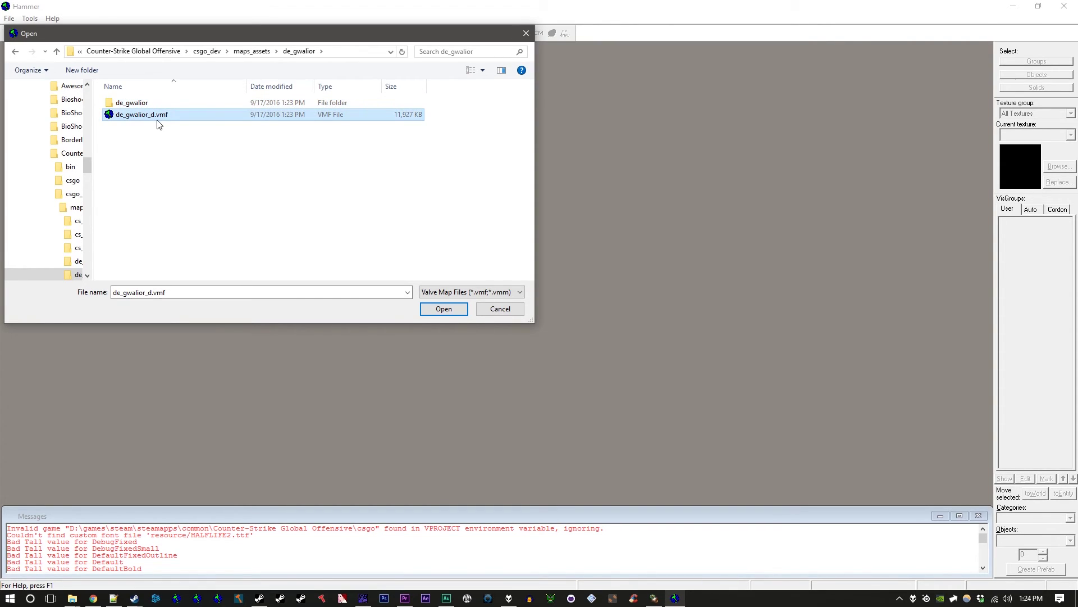
key(Delete)
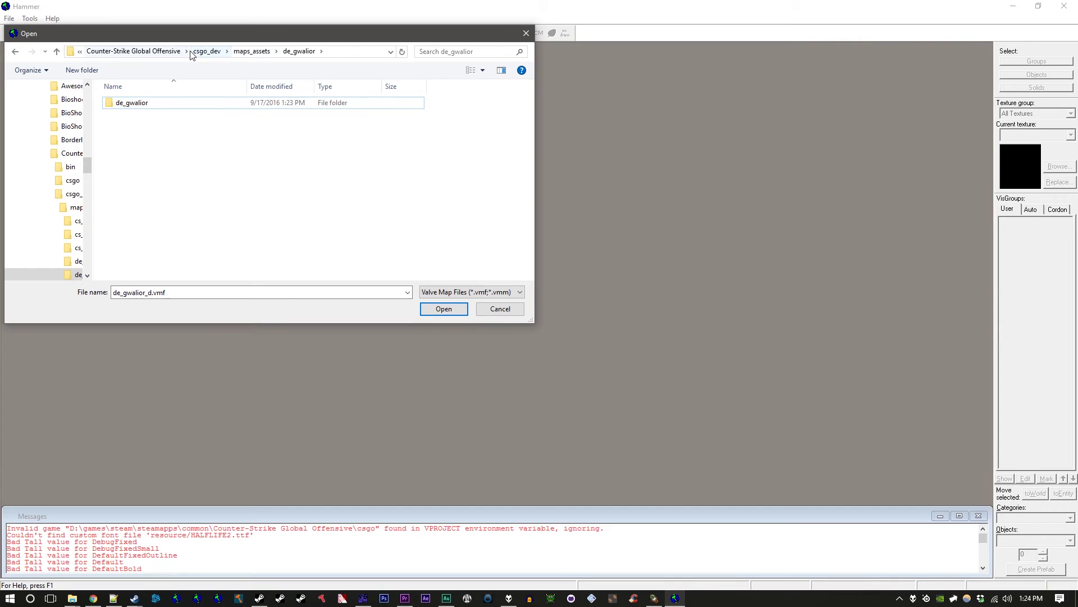
- Open the de_gwalior_d.vmf map from the sdk_content/maps/csgo folder
click(136, 52)
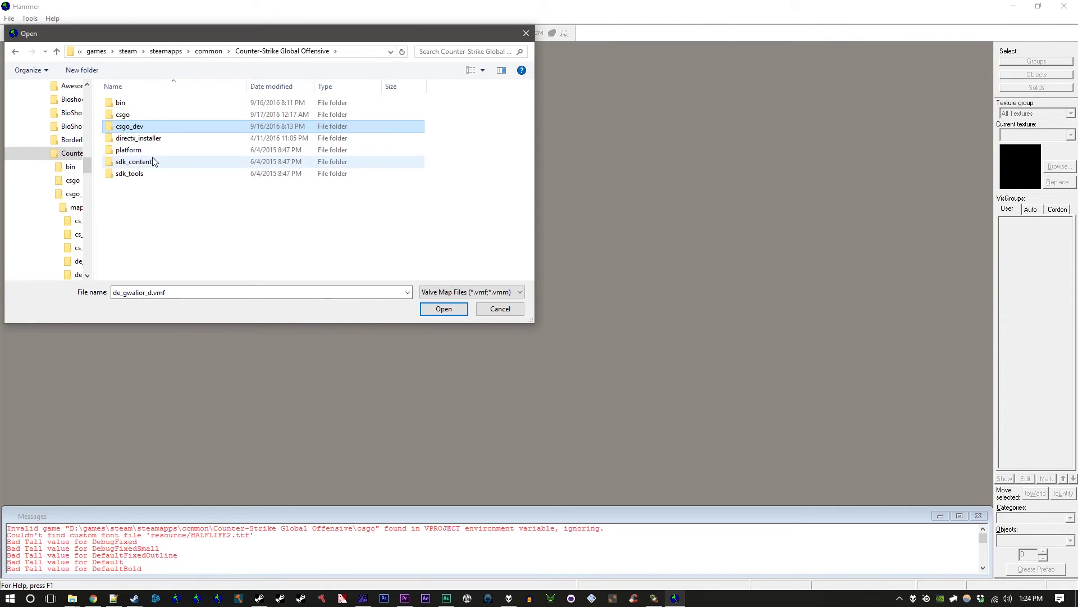
double_click(153, 162)
double_click(152, 116)
double_click(156, 101)
scroll(159, 178, down, 5)
double_click(158, 250)
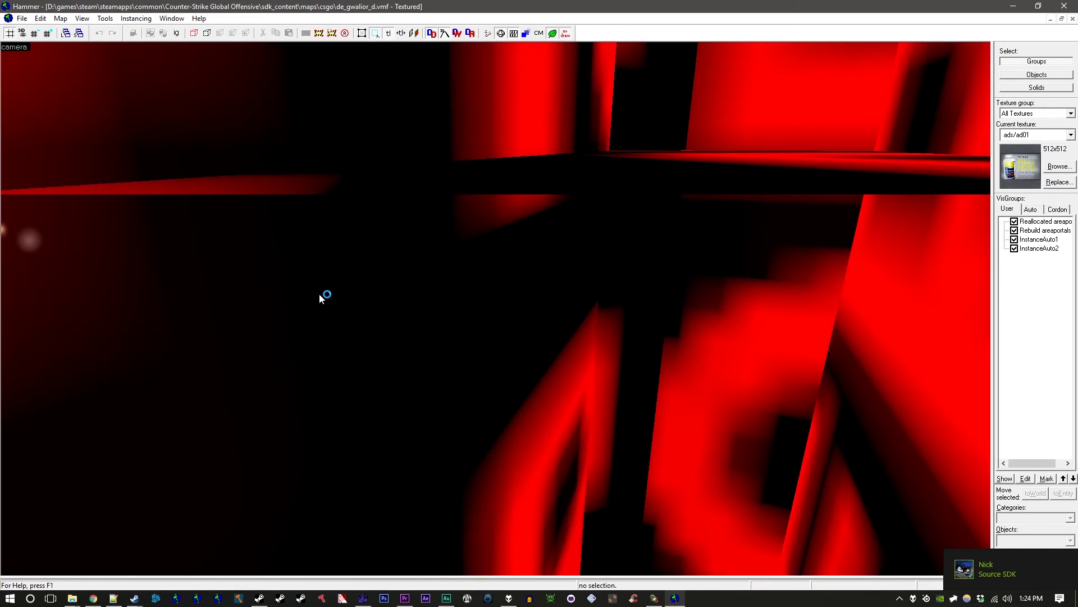
- Hide all props in the map through the automatic VisGroups
key(z)
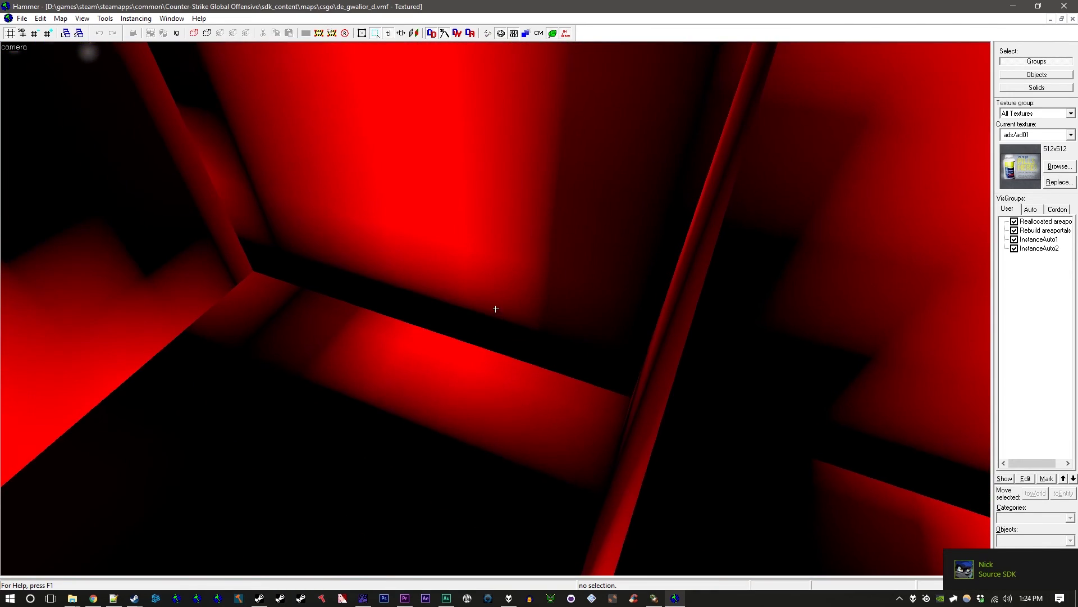
key(s)
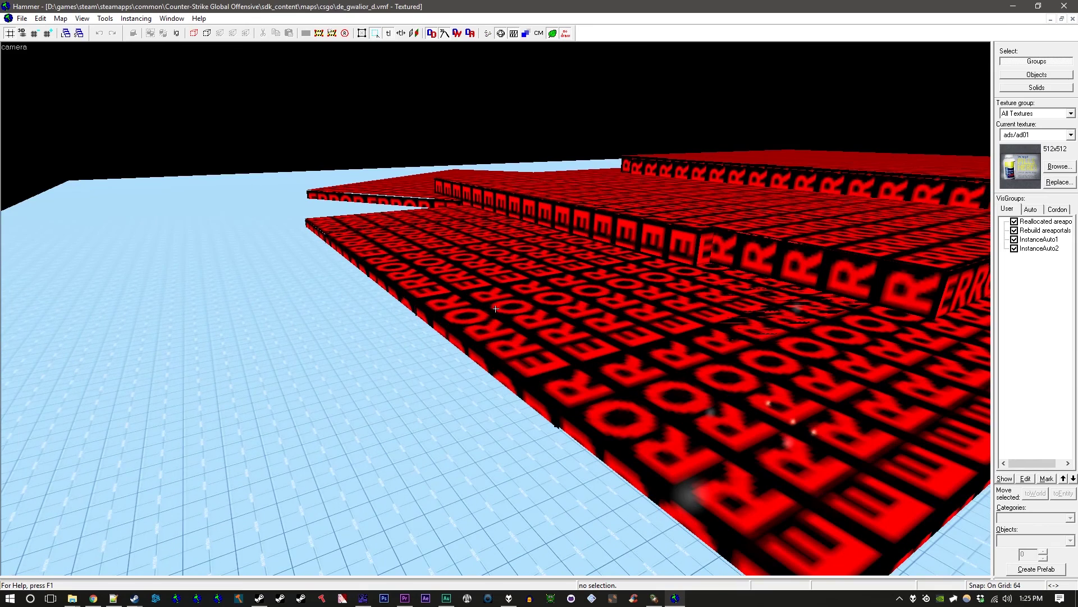
key(z)
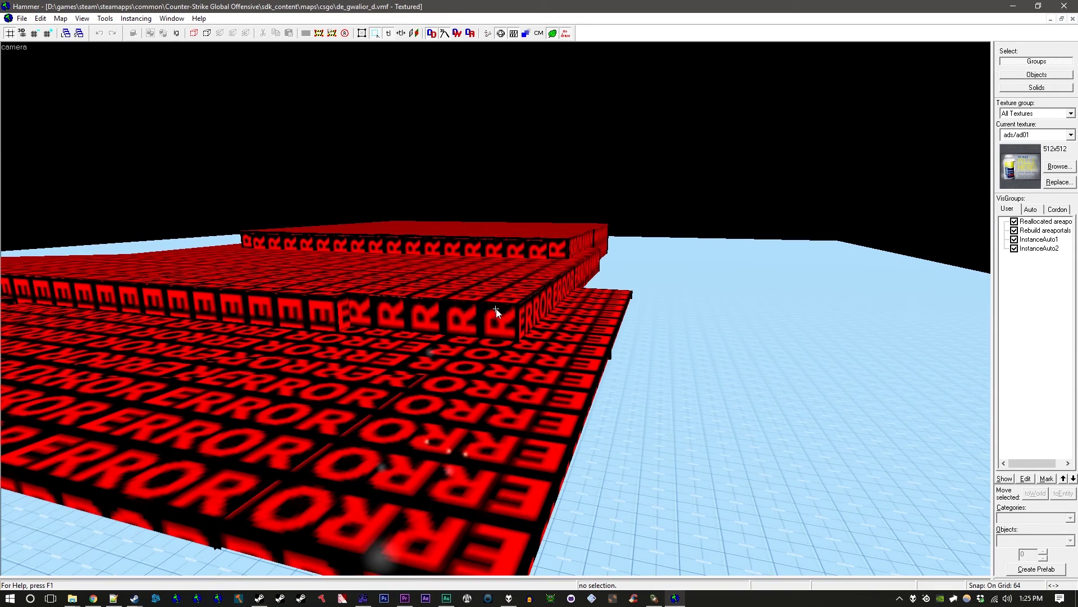
click(1031, 209)
click(1036, 429)
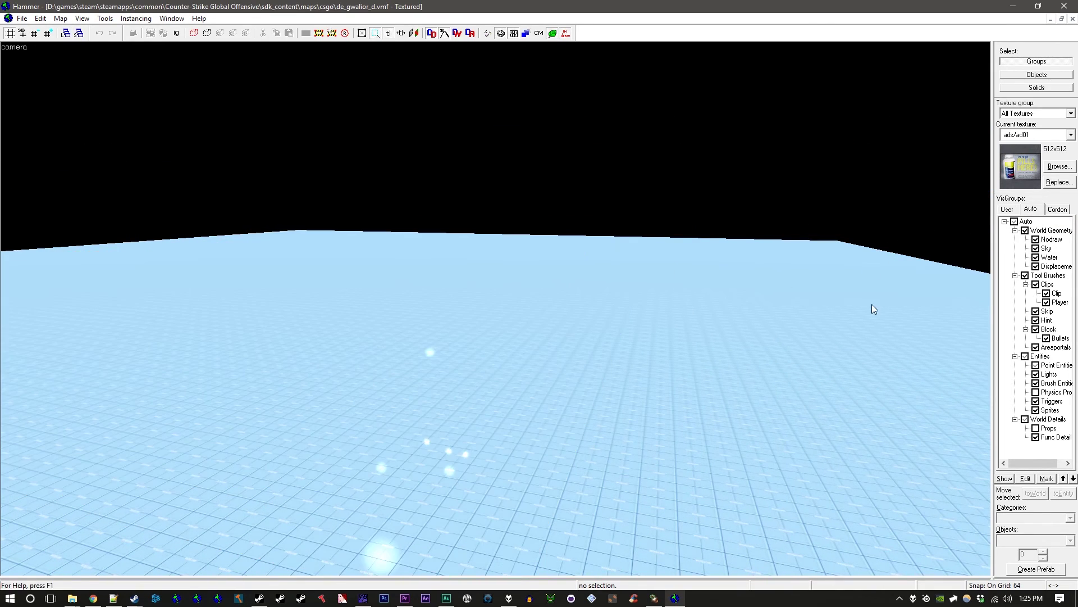
- Hide the tool brushes and brush entities in the automatic VisGroups to expose the textured geometry inside the map
key(z)
key(w)
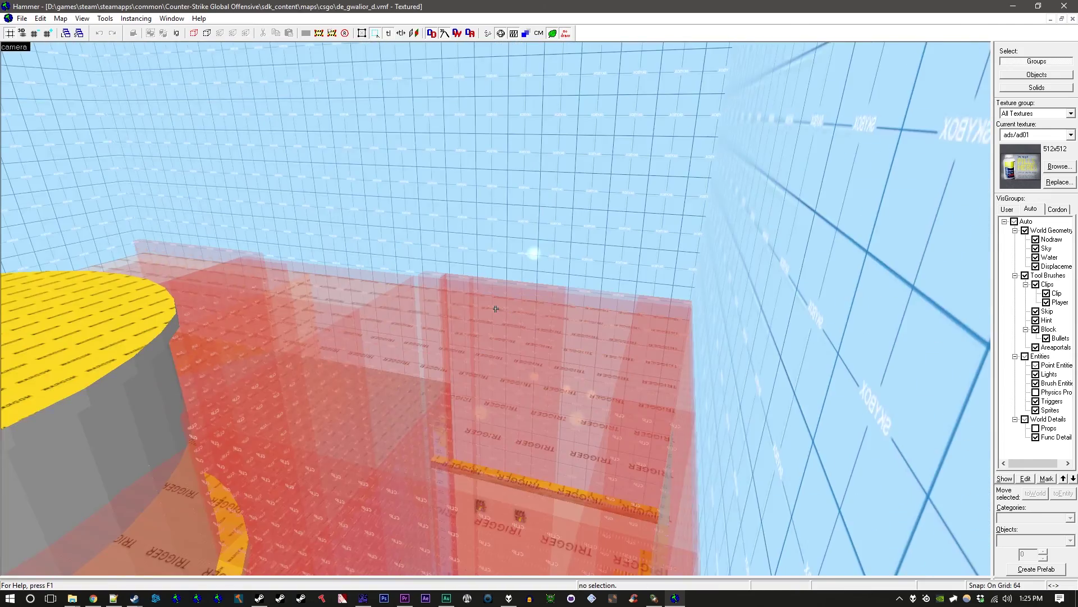
key(z)
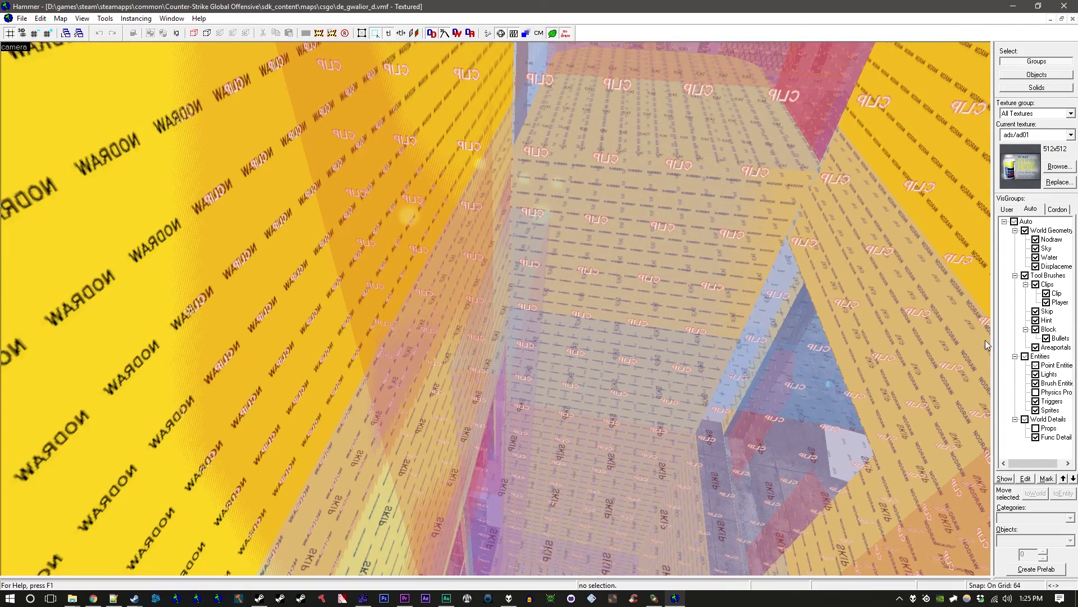
click(1024, 276)
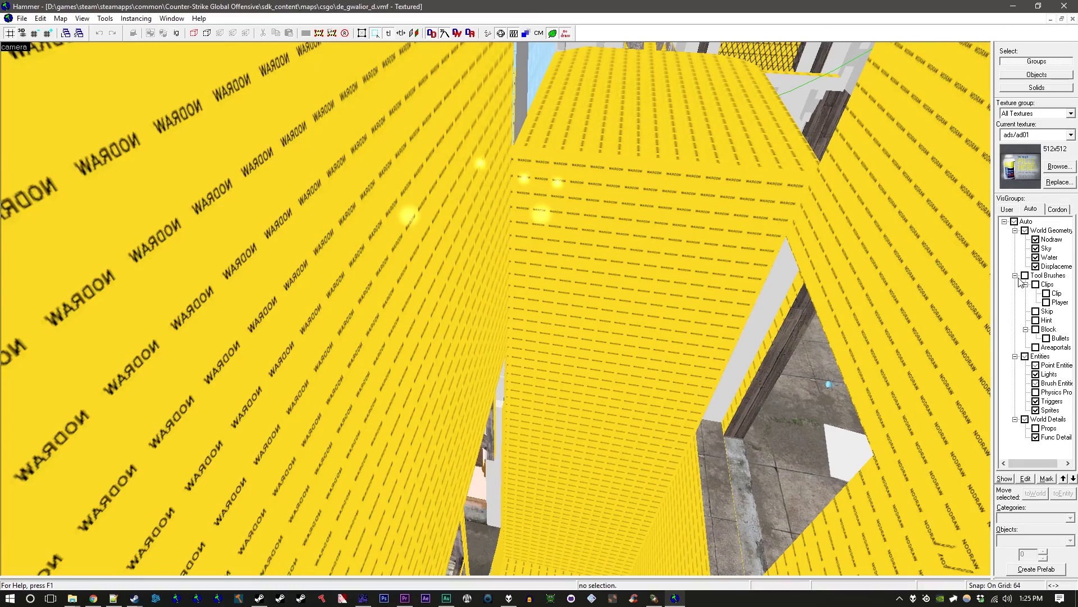
click(1035, 384)
- Inspect the textures on the blank tower and wall faces in the Face Edit Sheet, and close it
key(z)
key(w)
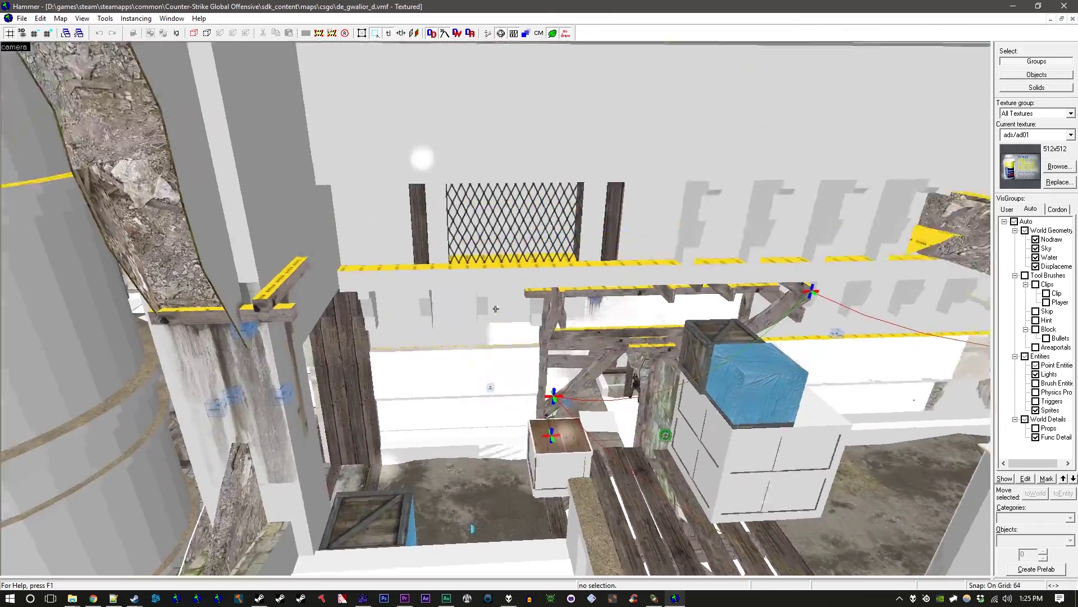
key(shift+a)
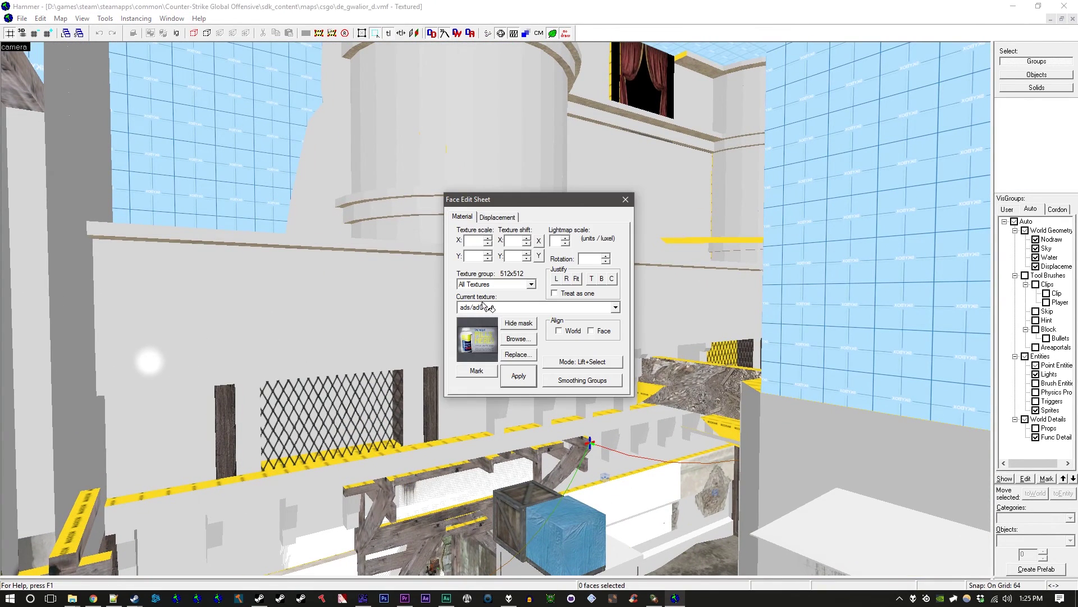
click(439, 288)
click(460, 158)
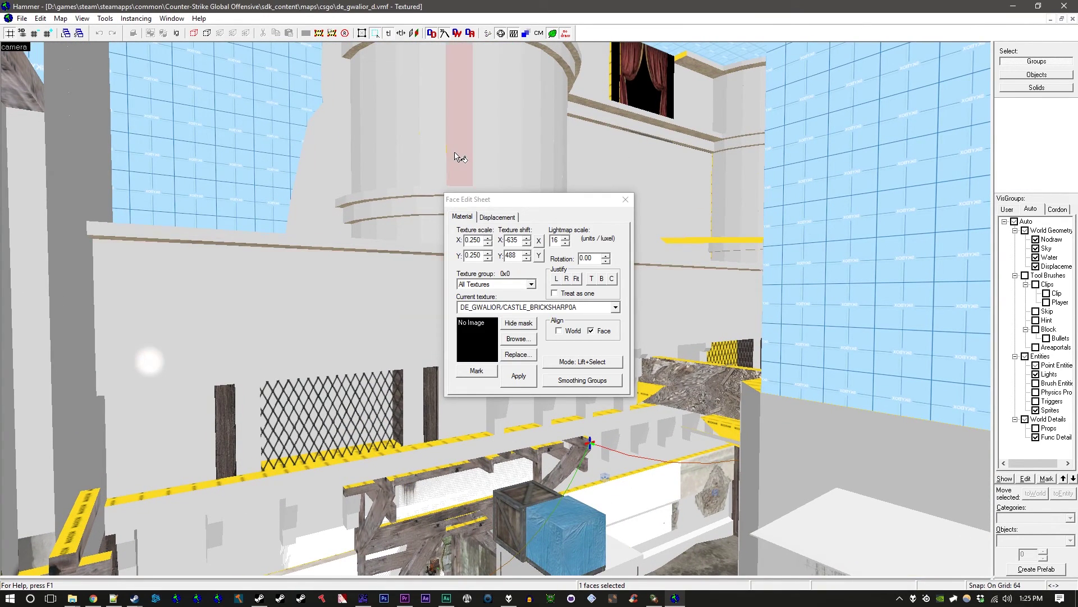
click(616, 177)
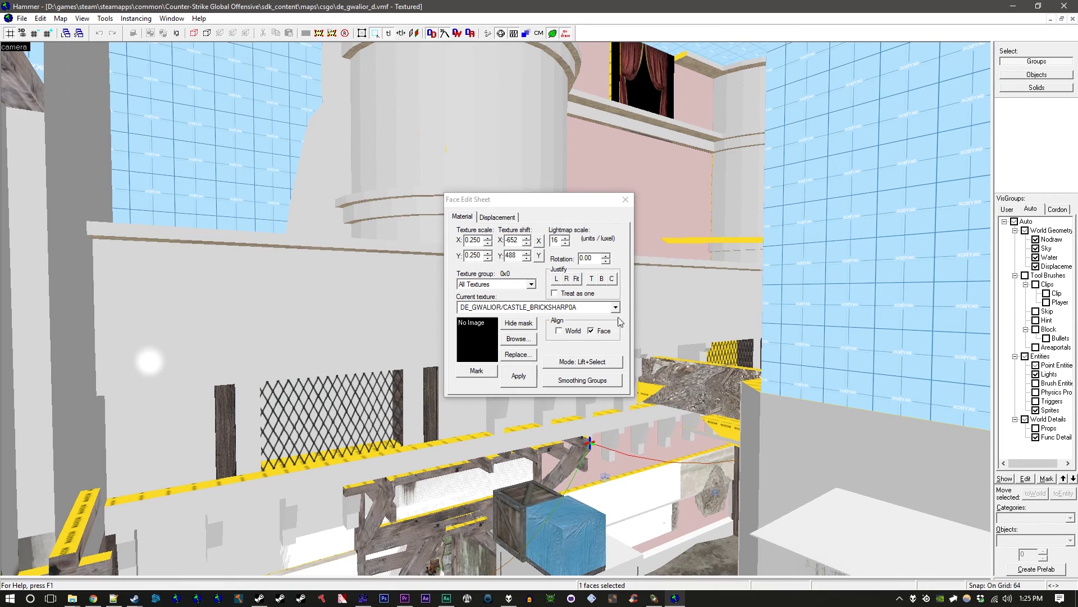
click(655, 275)
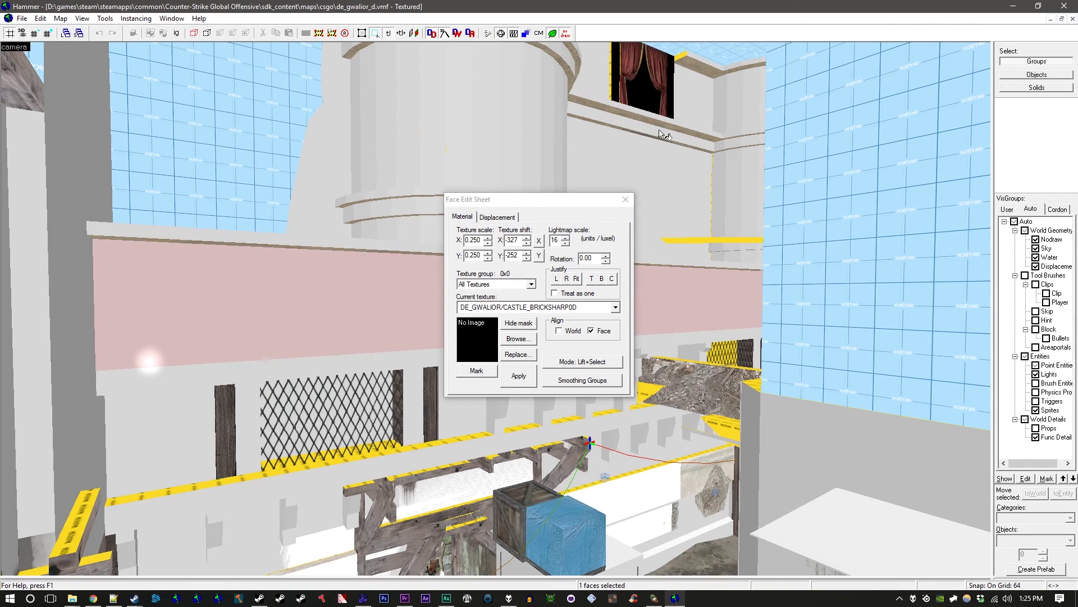
click(625, 200)
- Look over the untextured walls and towers around the map, and close Hammer without saving changes to de_gwalior_d.vmf
key(z)
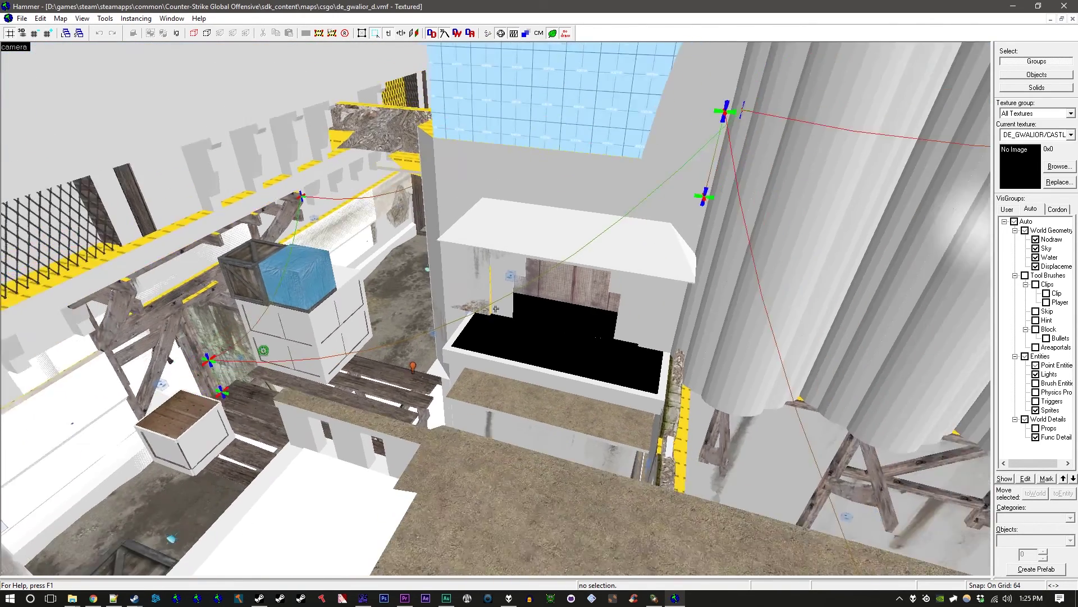
key(w)
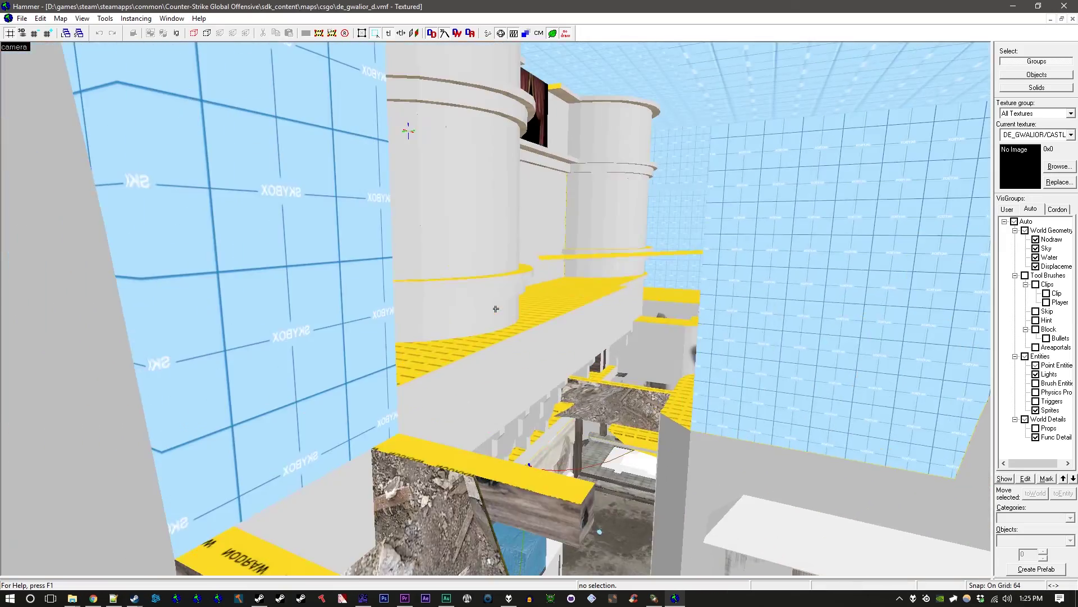
key(d)
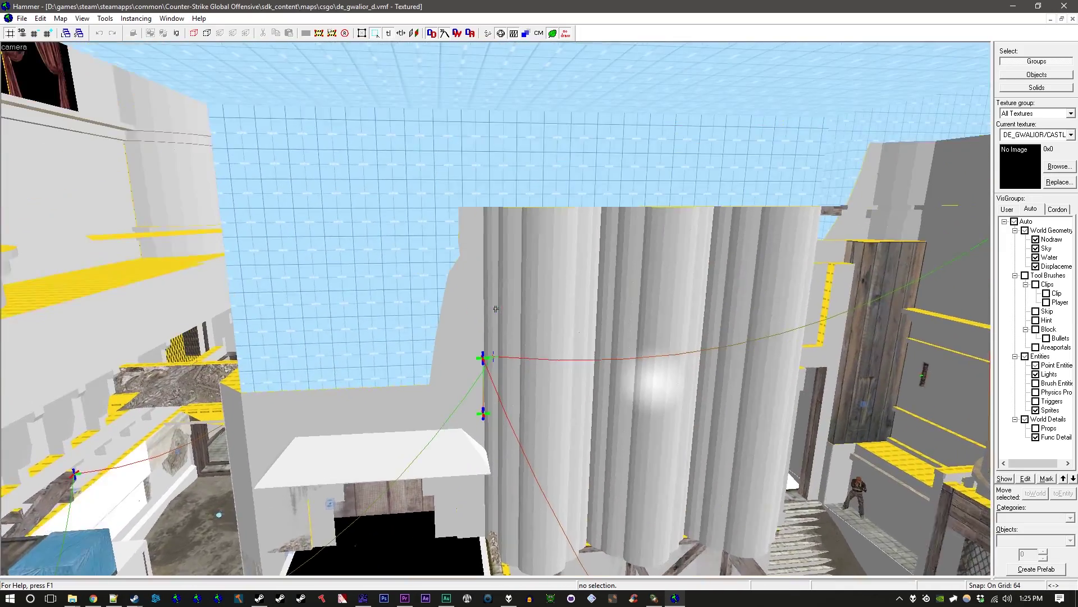
key(z)
click(1070, 5)
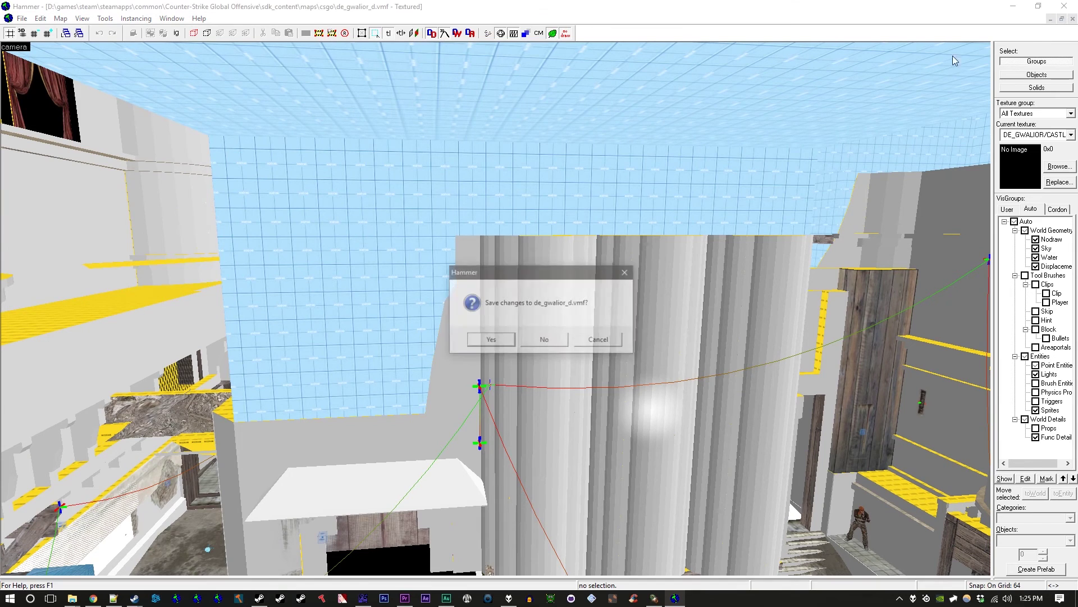
click(544, 340)
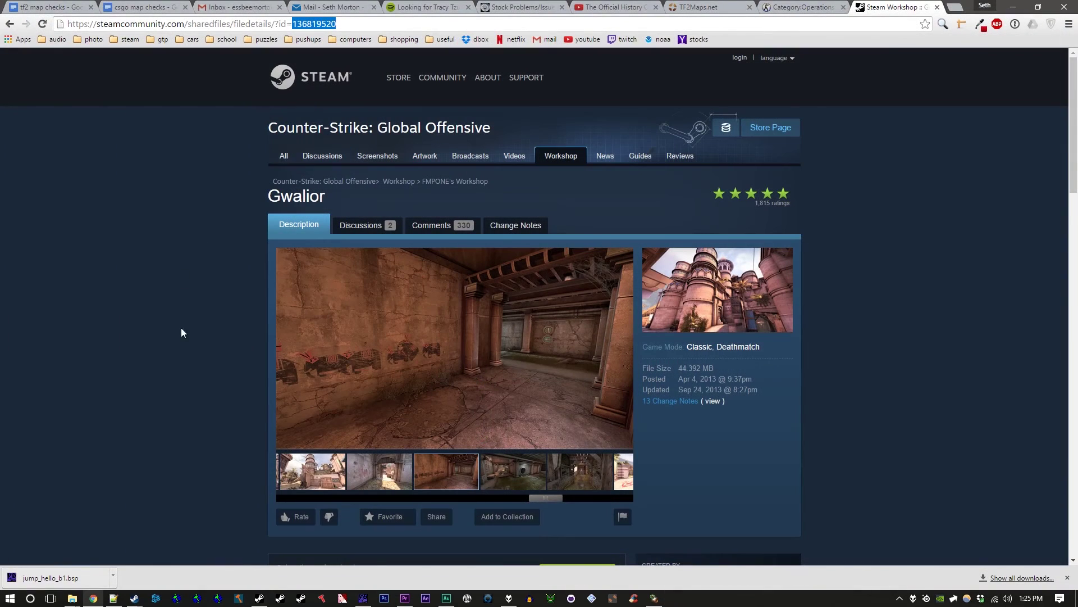
- Switch to File Explorer and browse to the extracted assets in csgo_dev\maps_assets\de_gwalior\de_gwalior
click(80, 597)
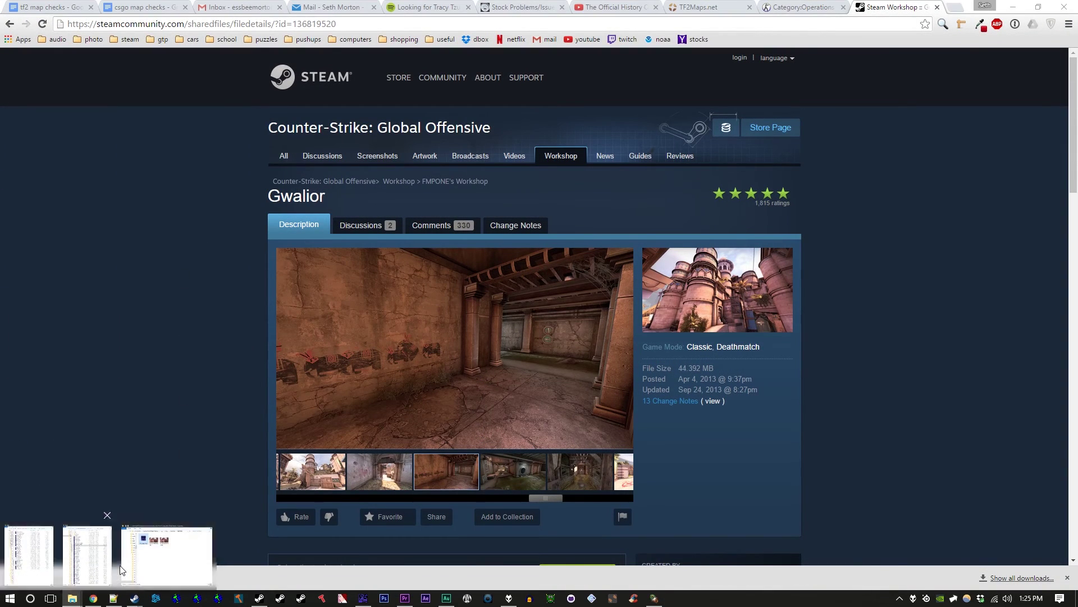
mouse_move(72, 598)
click(163, 556)
click(628, 191)
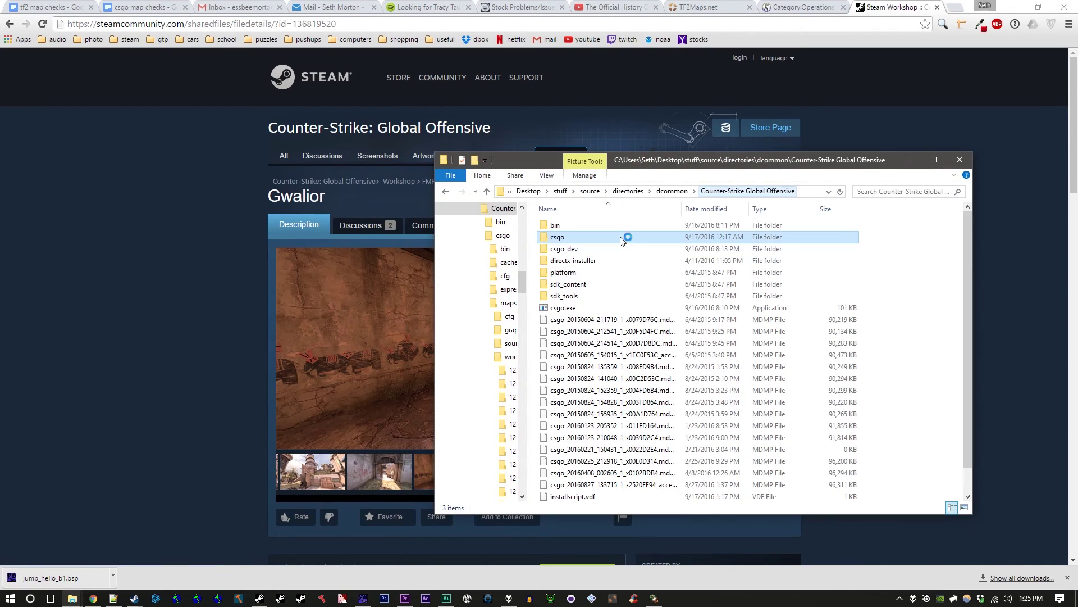
double_click(624, 255)
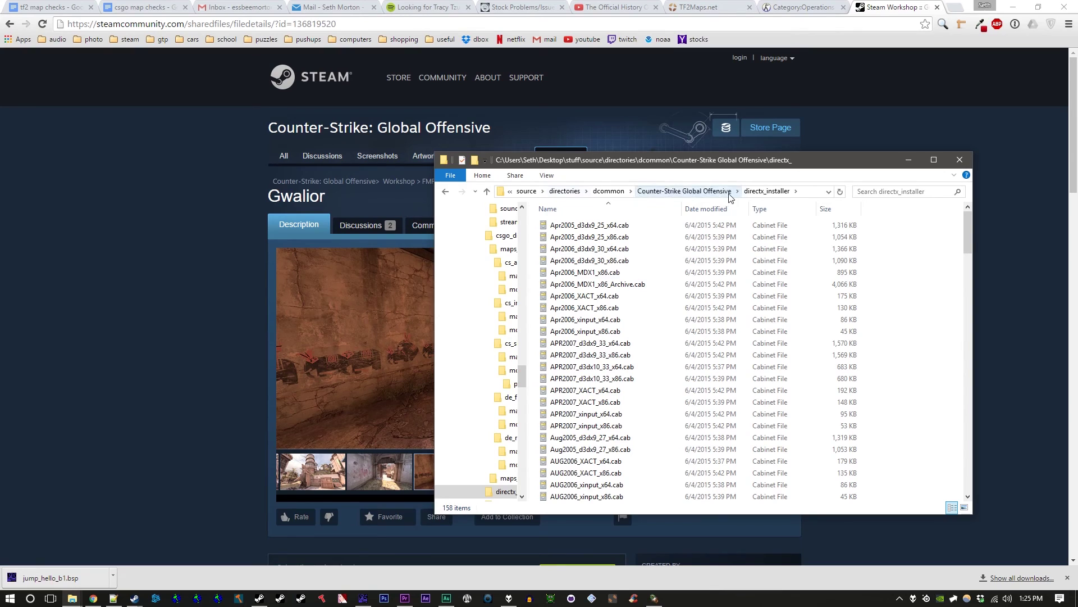
click(682, 191)
double_click(584, 248)
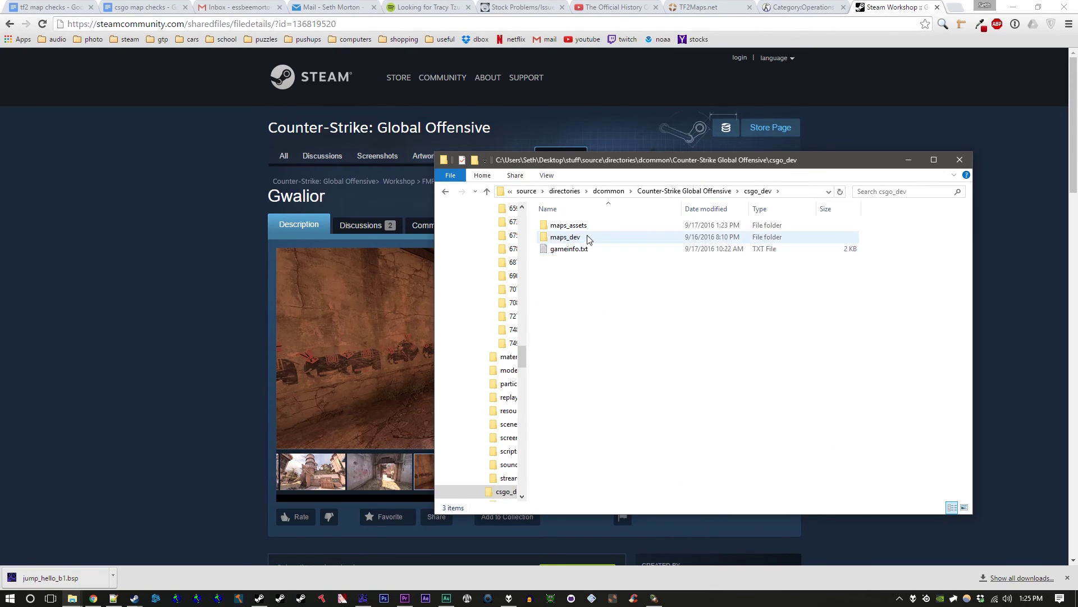
double_click(585, 237)
double_click(577, 272)
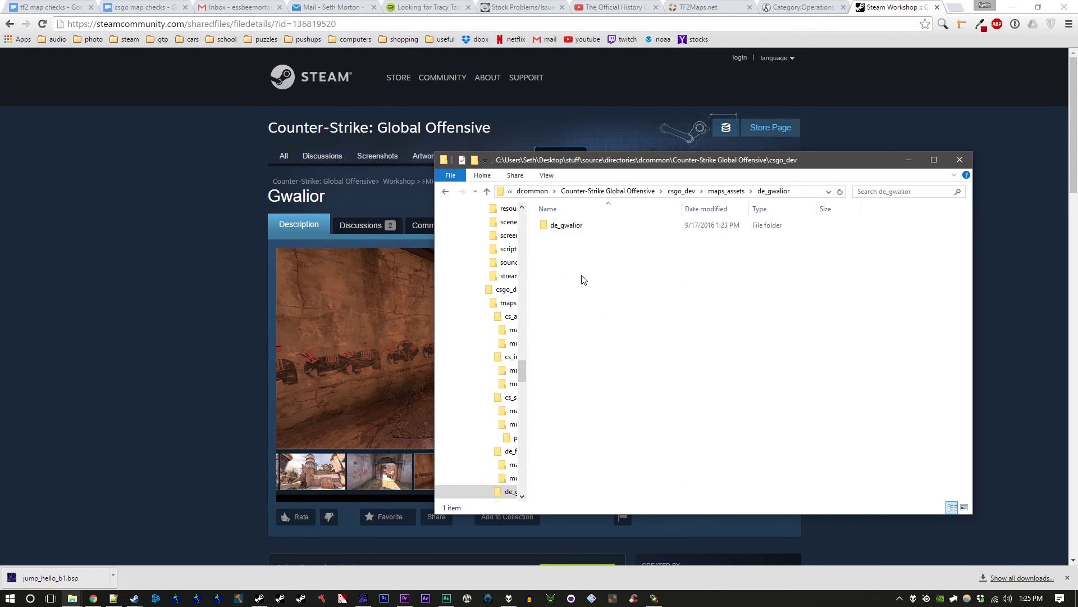
double_click(579, 224)
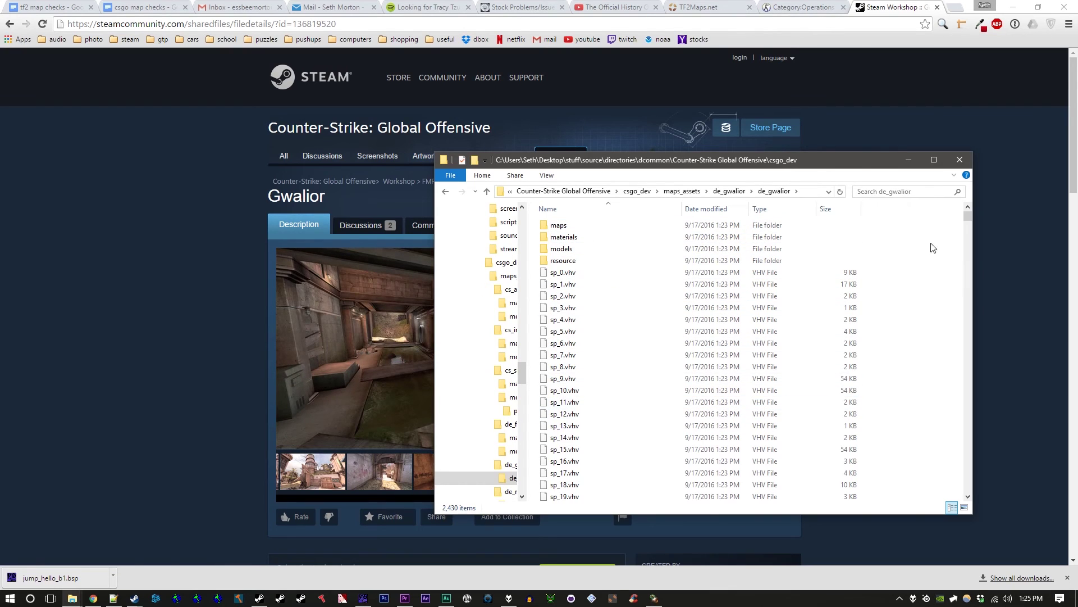
mouse_move(969, 224)
mouse_down()
mouse_move(948, 490)
mouse_move(991, 234)
mouse_move(978, 219)
mouse_up()
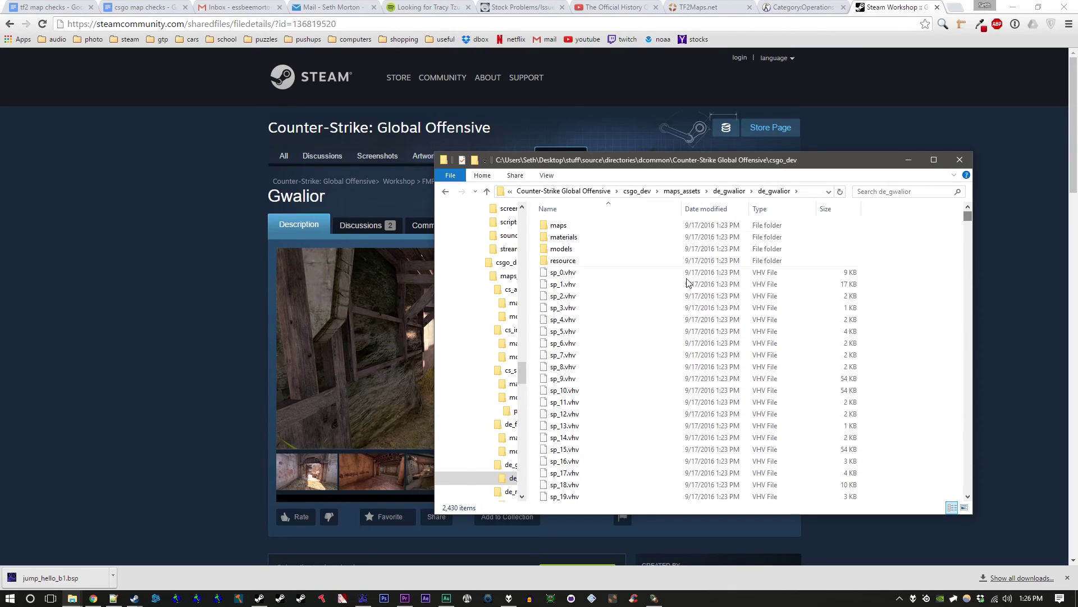
- Open de_gwalior.kv from the extracted maps folder in Notepad++, review its terrorist and counter-terrorist model entries, and close it
double_click(561, 225)
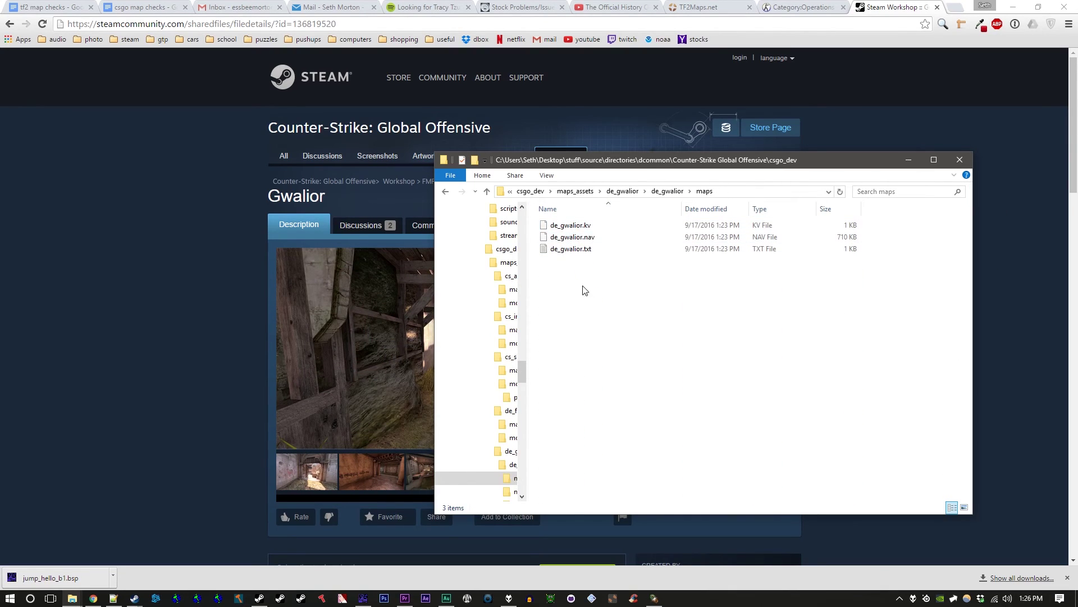
click(584, 225)
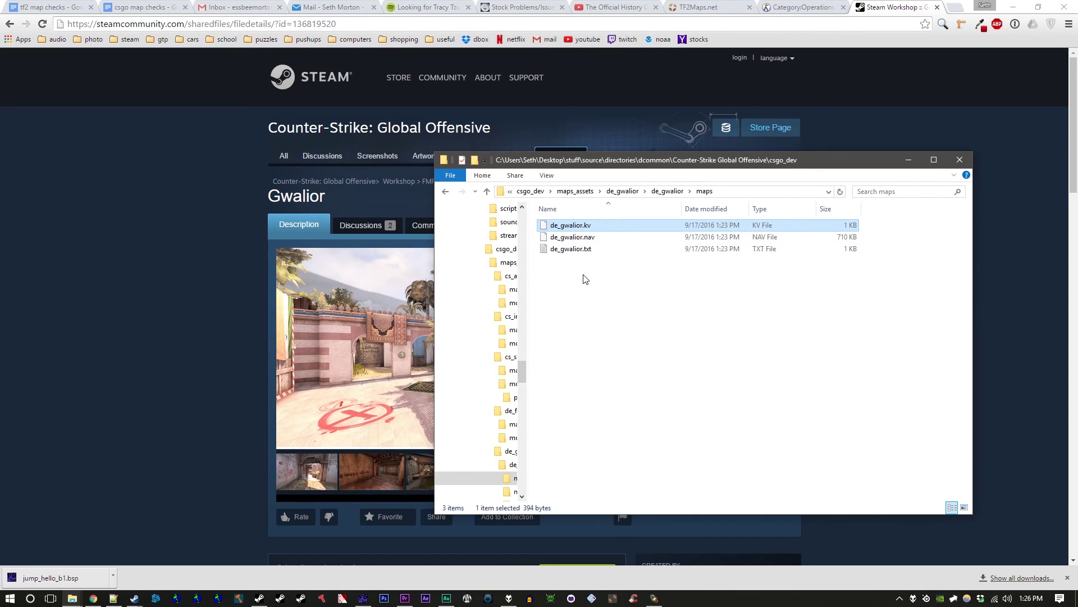
right_click(585, 226)
click(625, 297)
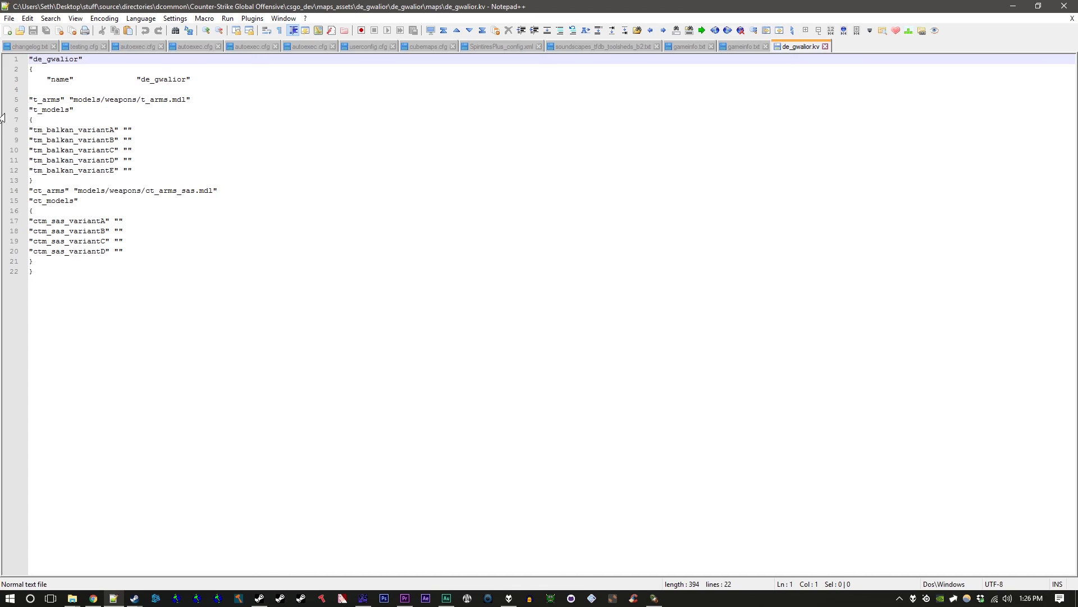
drag(49, 130, 78, 131)
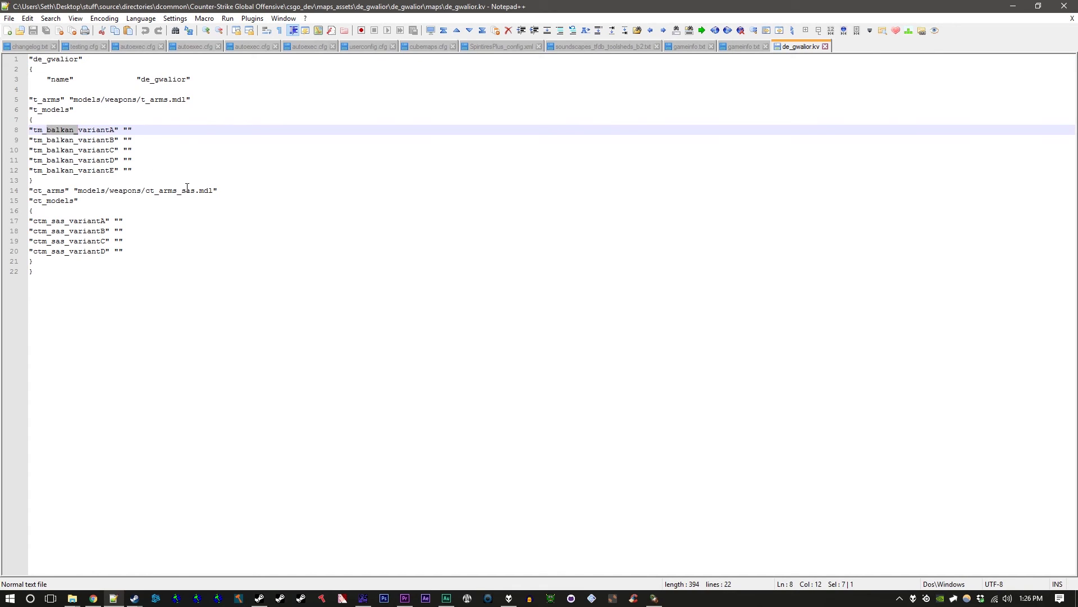
drag(186, 190, 191, 190)
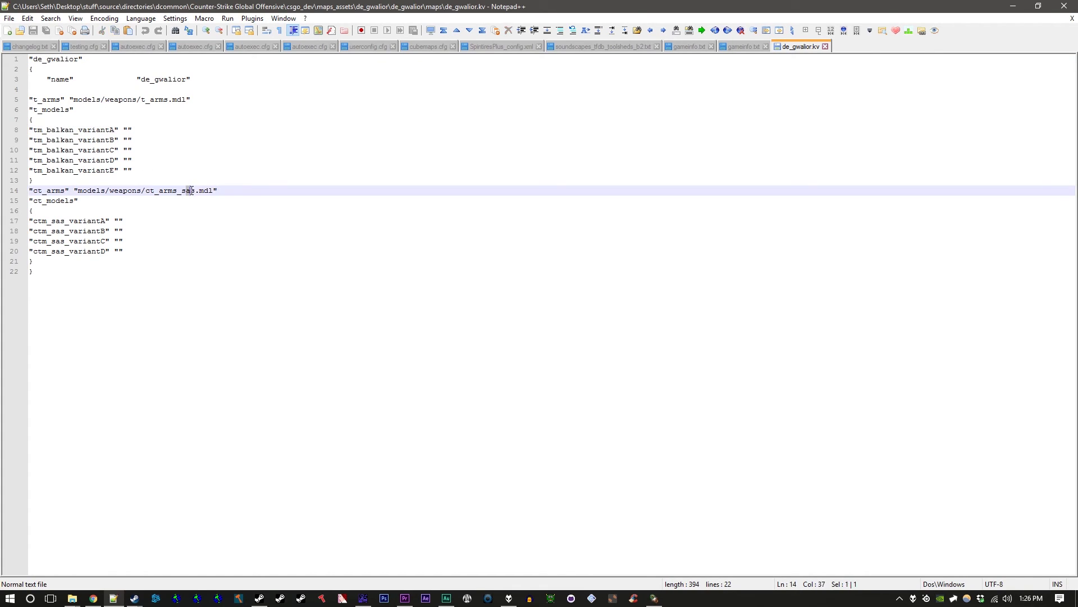
click(154, 224)
drag(115, 293, 2, 12)
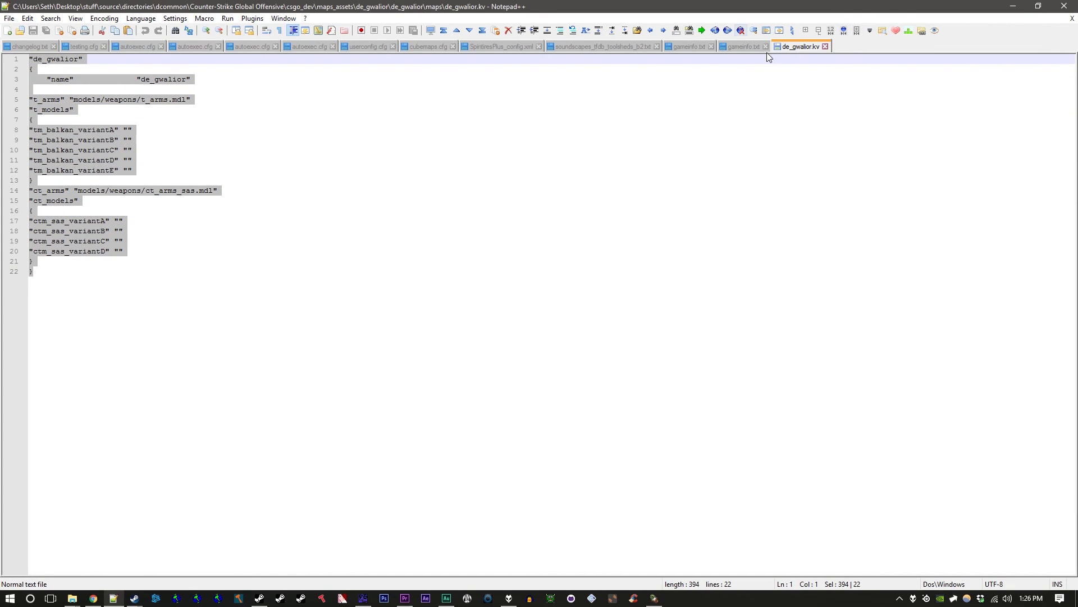
click(825, 48)
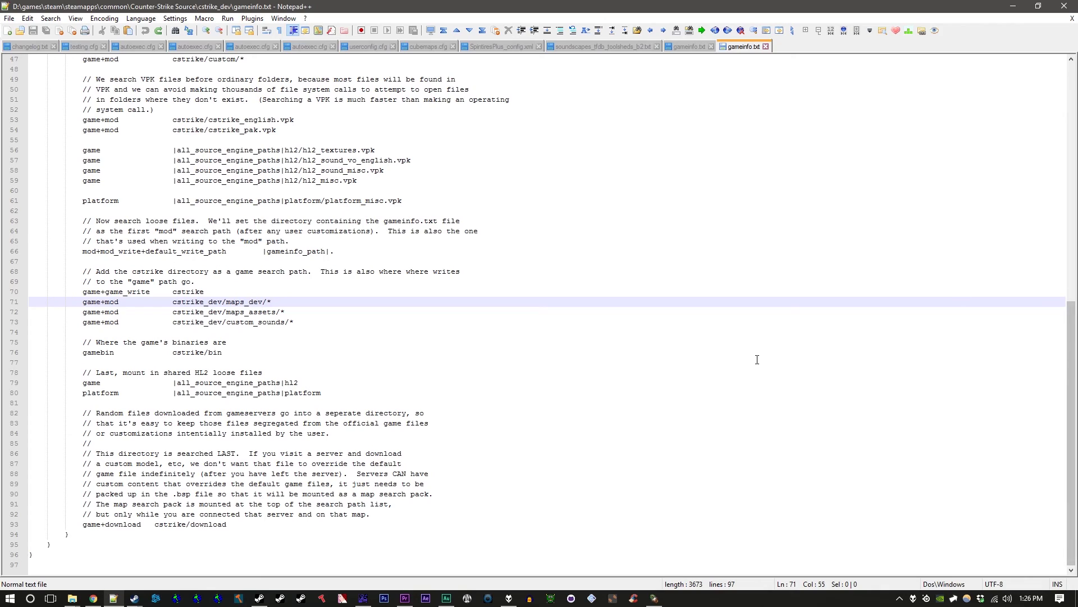
- Open de_gwalior.txt from the extracted maps folder in Notepad++, examine its community map credits and RULESHERE line, and close it
click(72, 599)
click(168, 548)
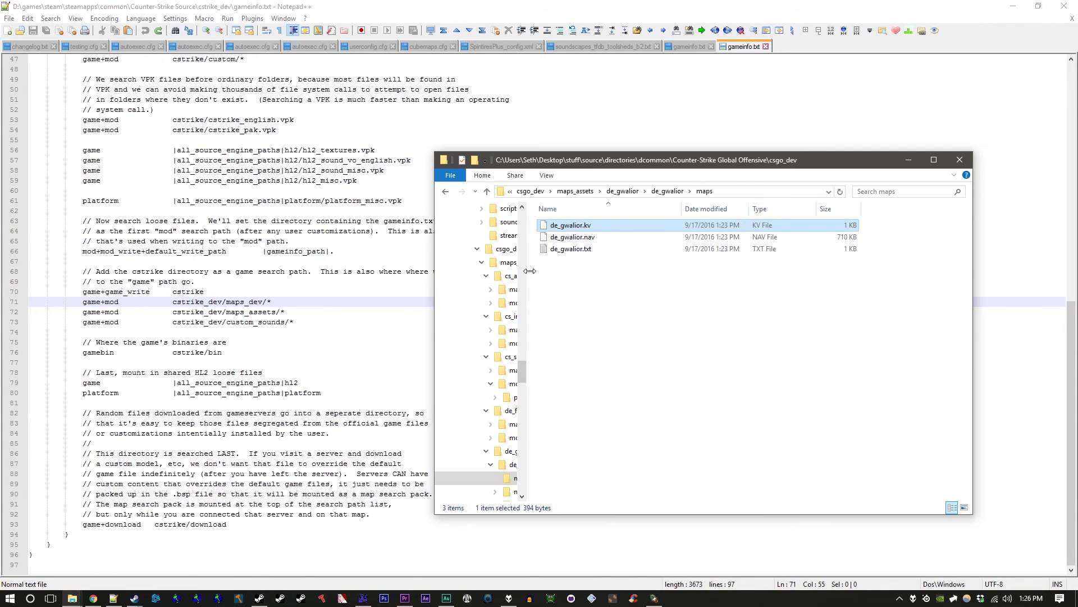
click(572, 237)
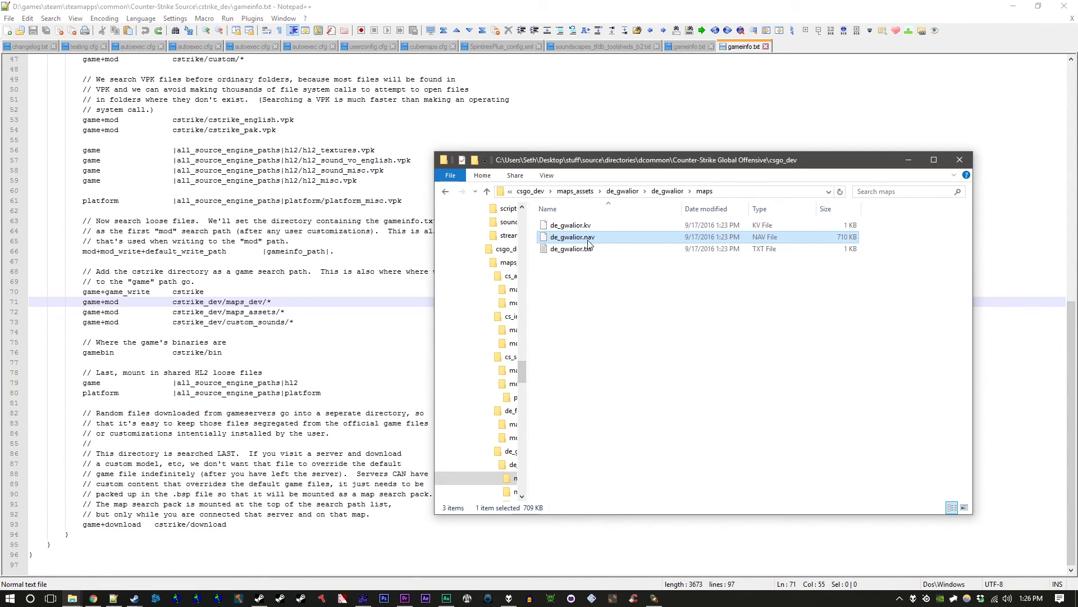
click(589, 250)
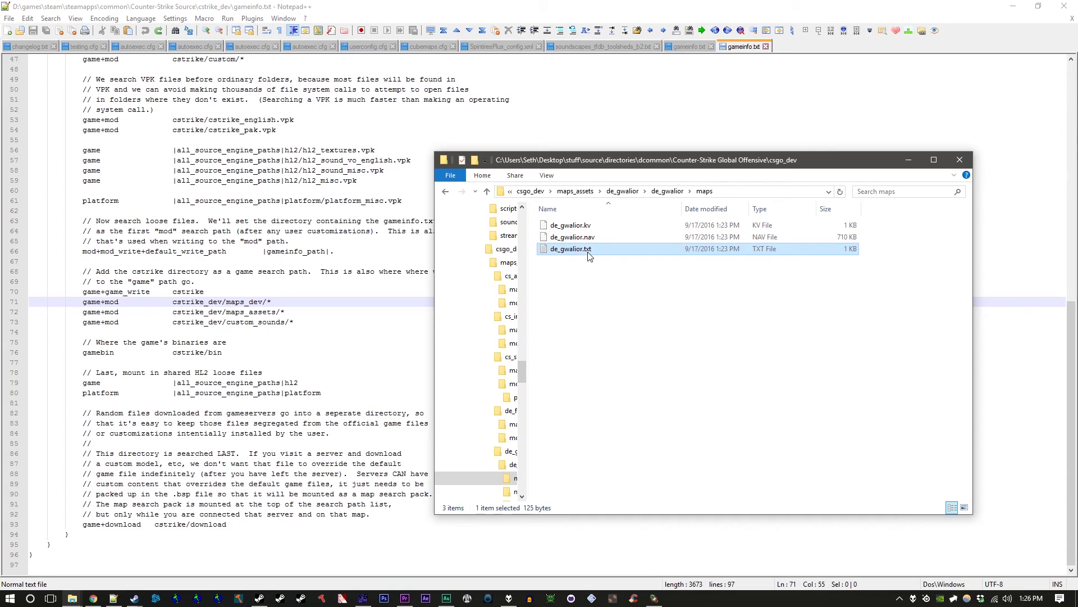
drag(70, 124, 10, 53)
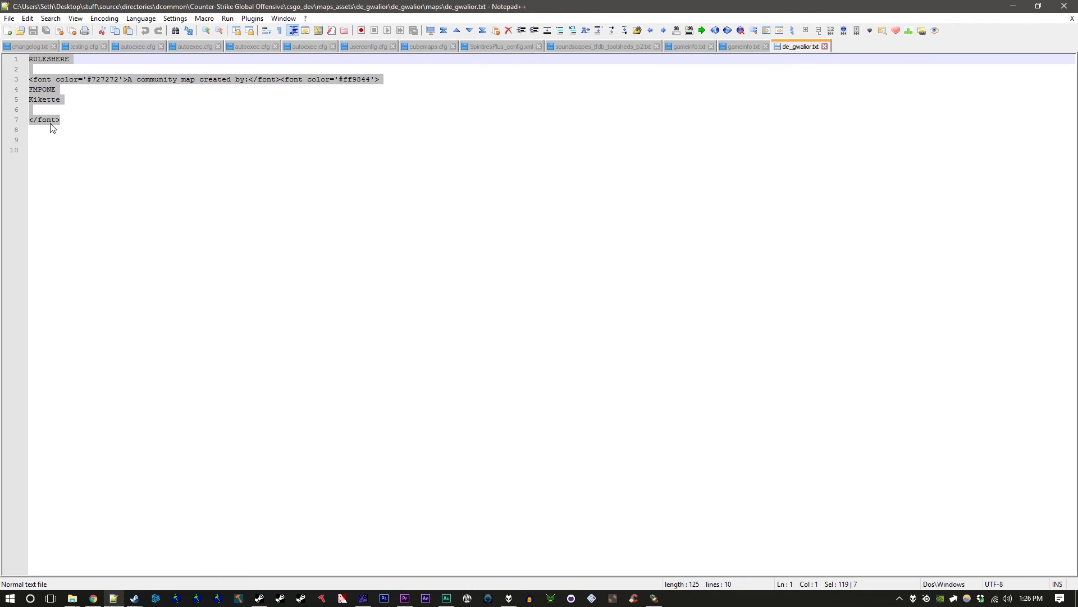
click(129, 104)
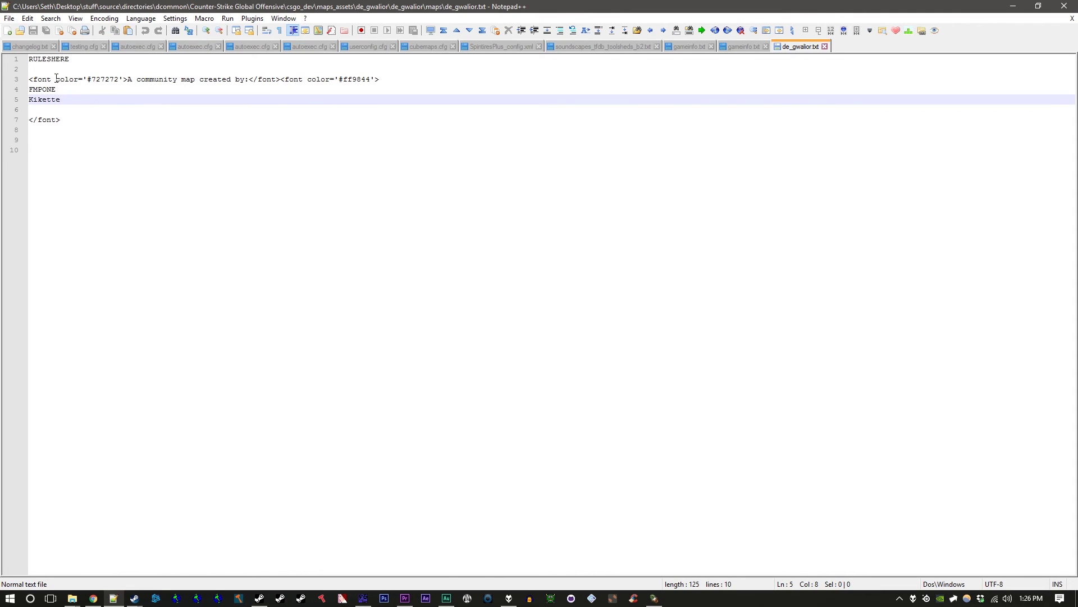
drag(30, 81, 354, 82)
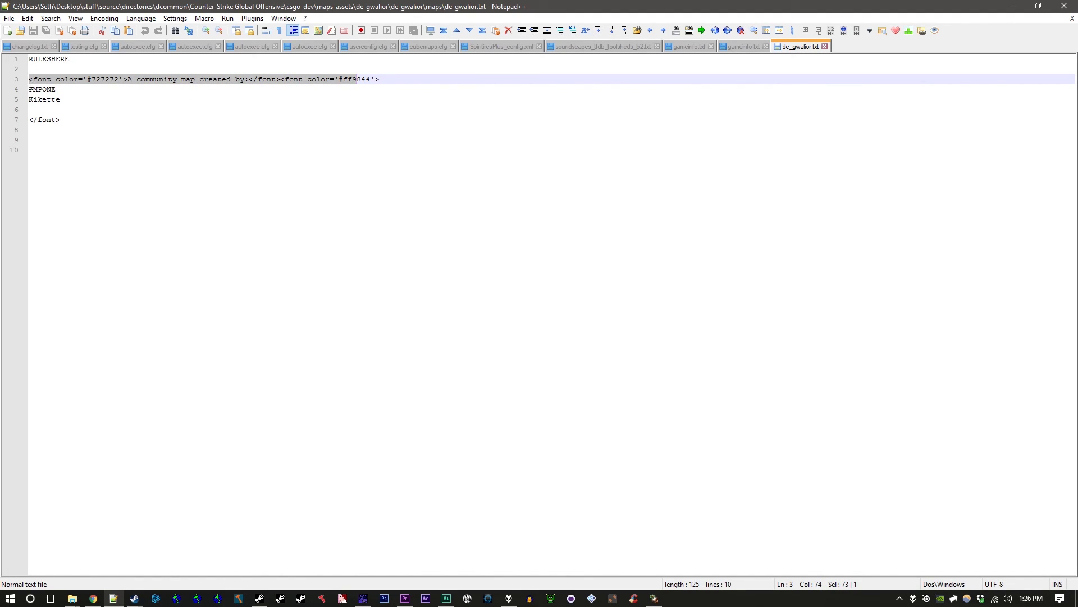
drag(79, 106, 12, 91)
click(106, 104)
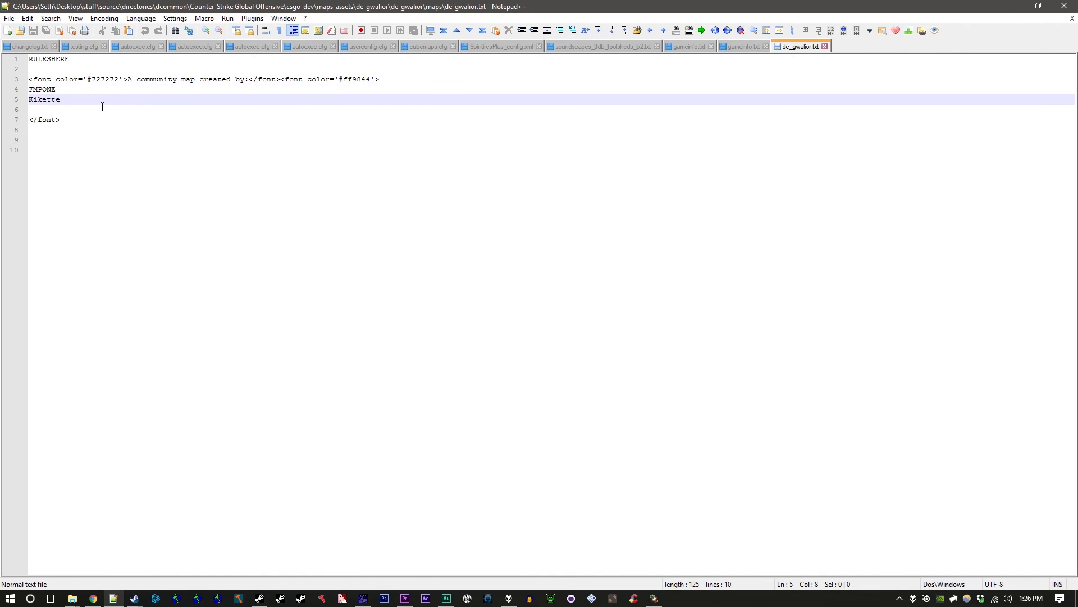
drag(81, 61, 12, 47)
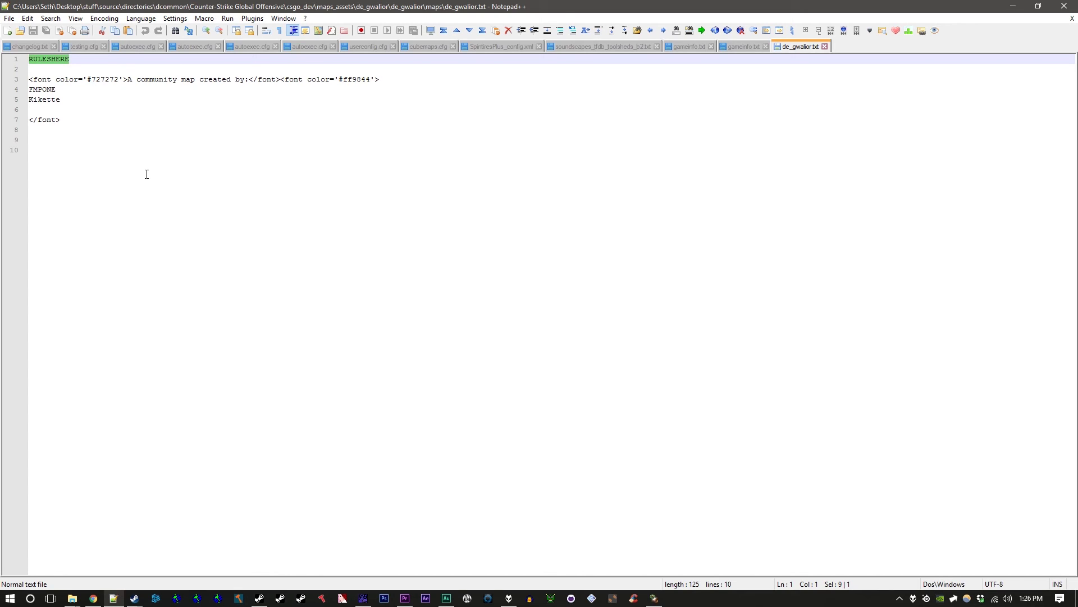
click(144, 206)
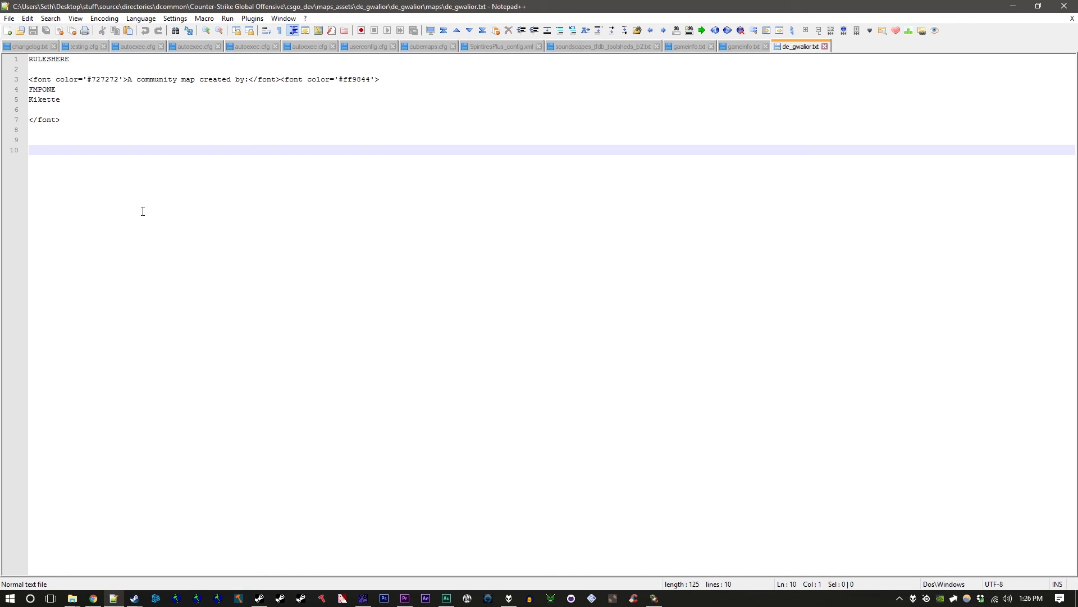
click(824, 46)
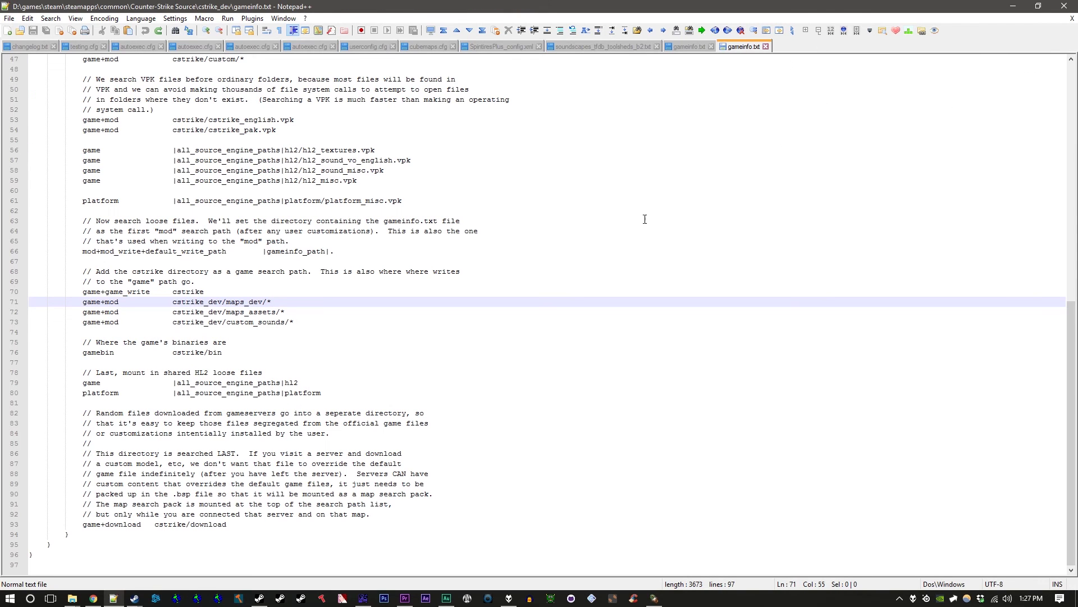
- Return to File Explorer and browse to the resource\overviews folder of the extracted de_gwalior assets
click(93, 598)
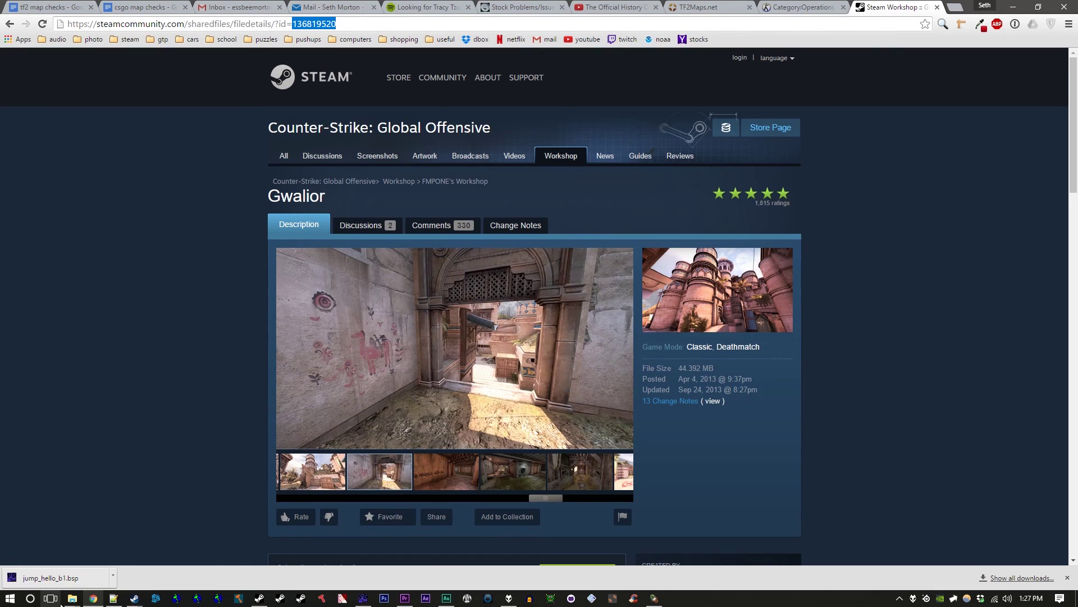
click(72, 597)
click(129, 573)
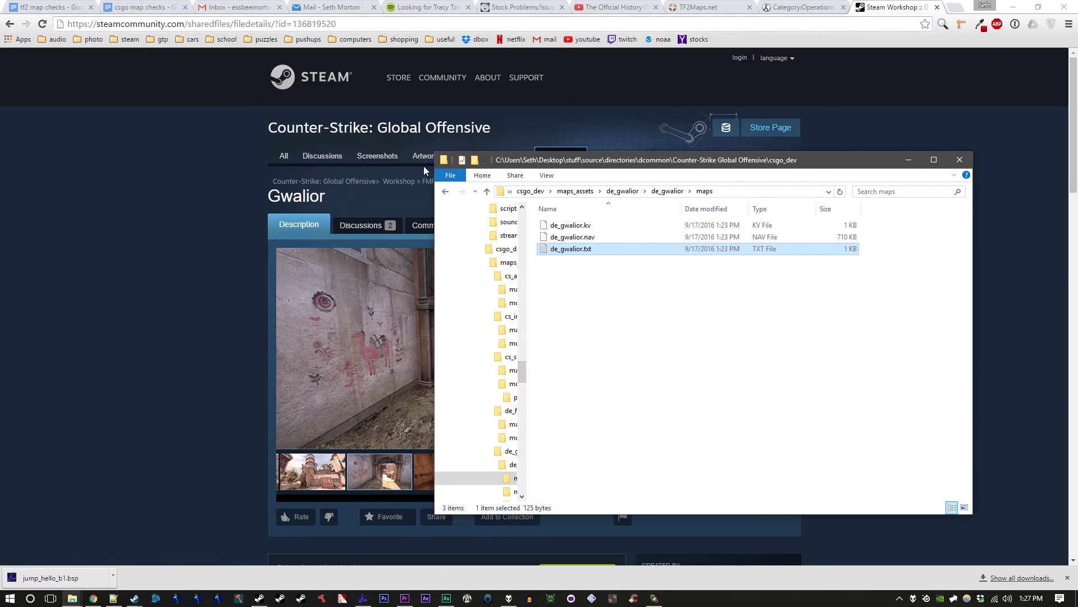
click(446, 192)
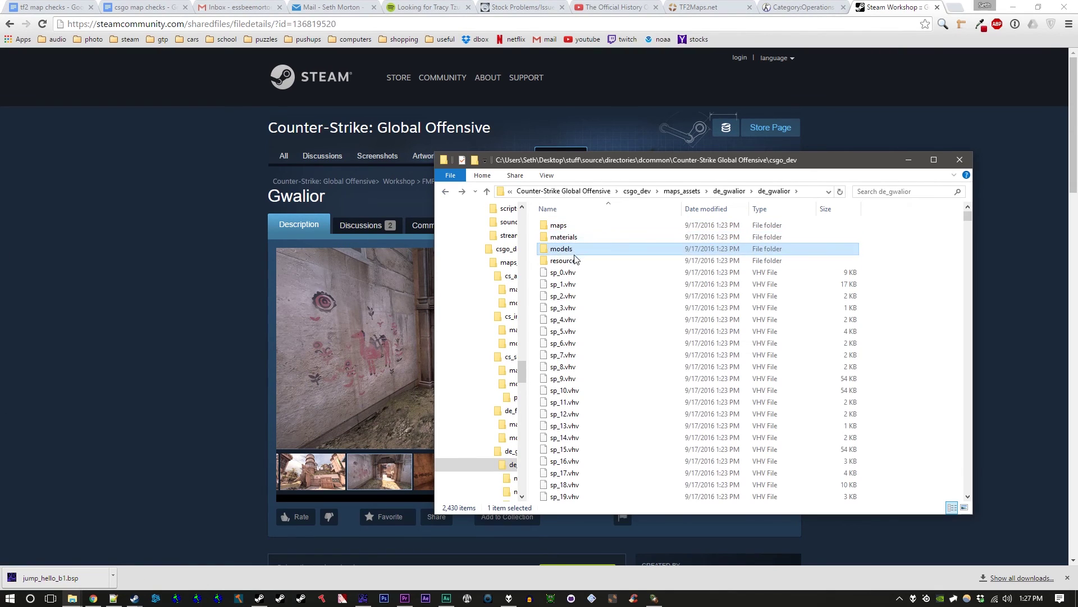
click(573, 261)
double_click(575, 262)
double_click(567, 225)
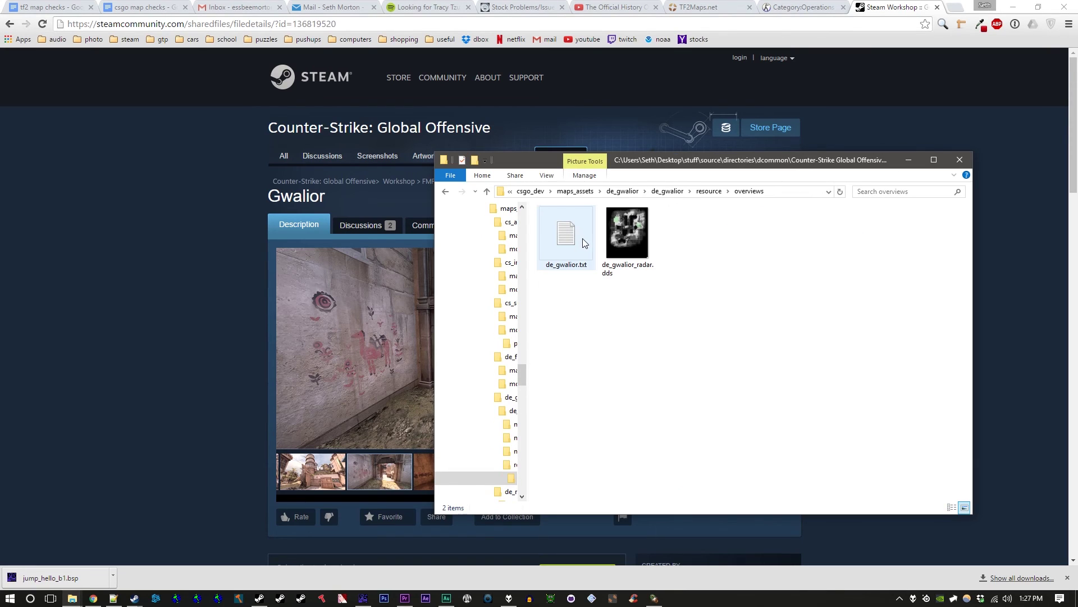
- Open de_gwalior_radar.dds in Photoshop and examine the map's radar overview image
click(618, 241)
double_click(618, 240)
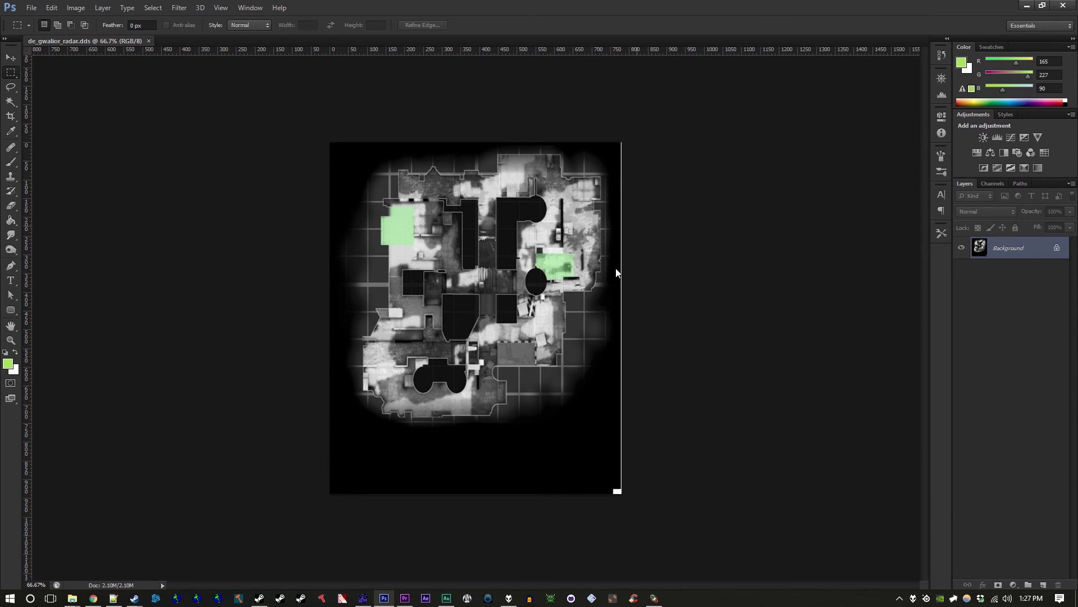
alt+scroll(616, 273, up, 3)
alt+scroll(616, 270, down, 1)
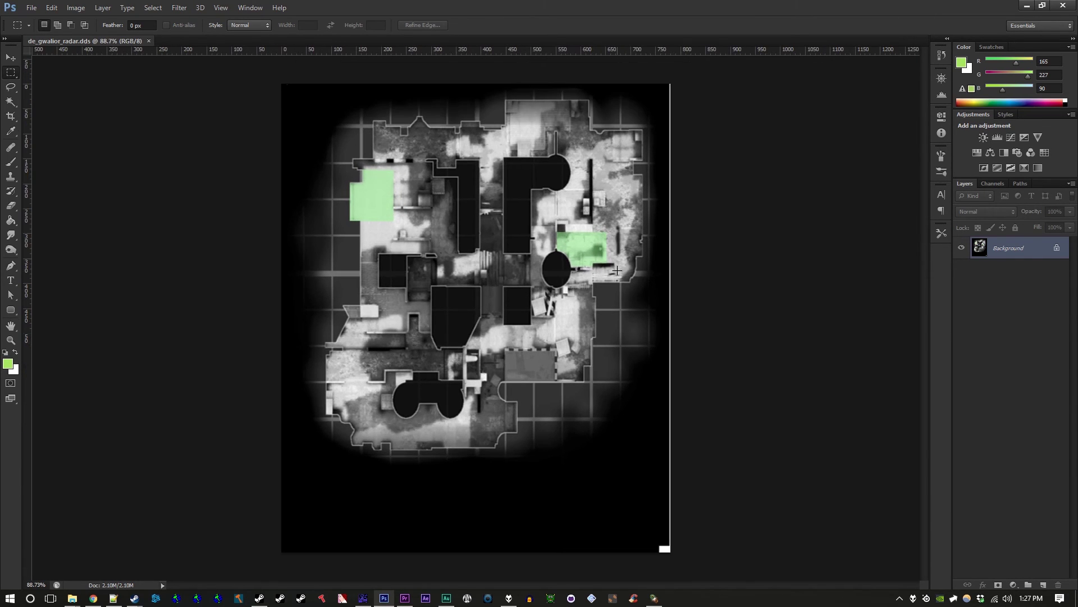
alt+scroll(617, 271, up, 1)
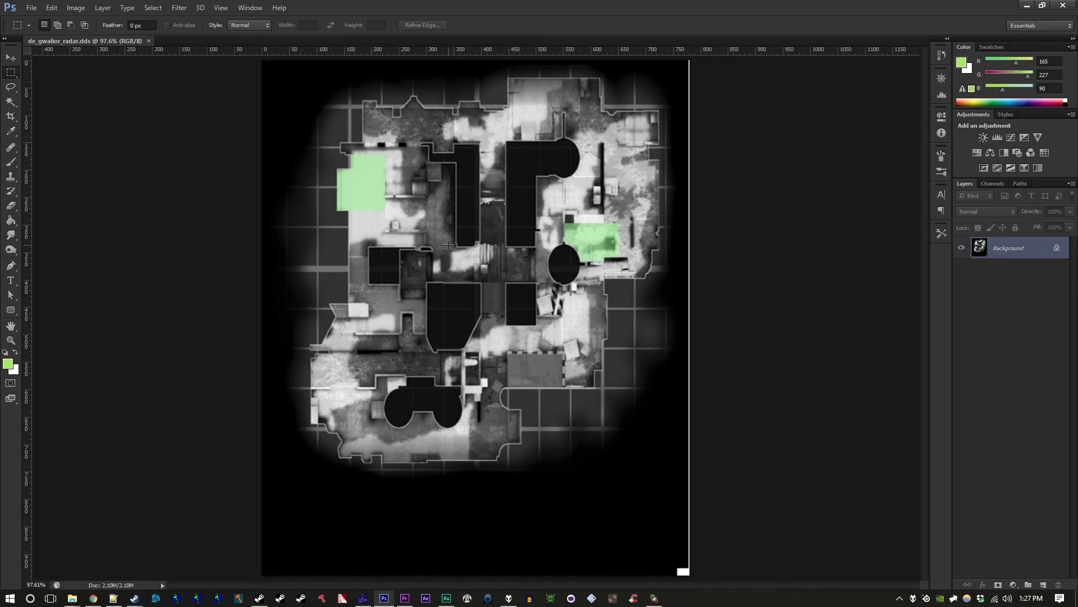
alt+scroll(448, 244, up, 1)
alt+scroll(447, 244, down, 3)
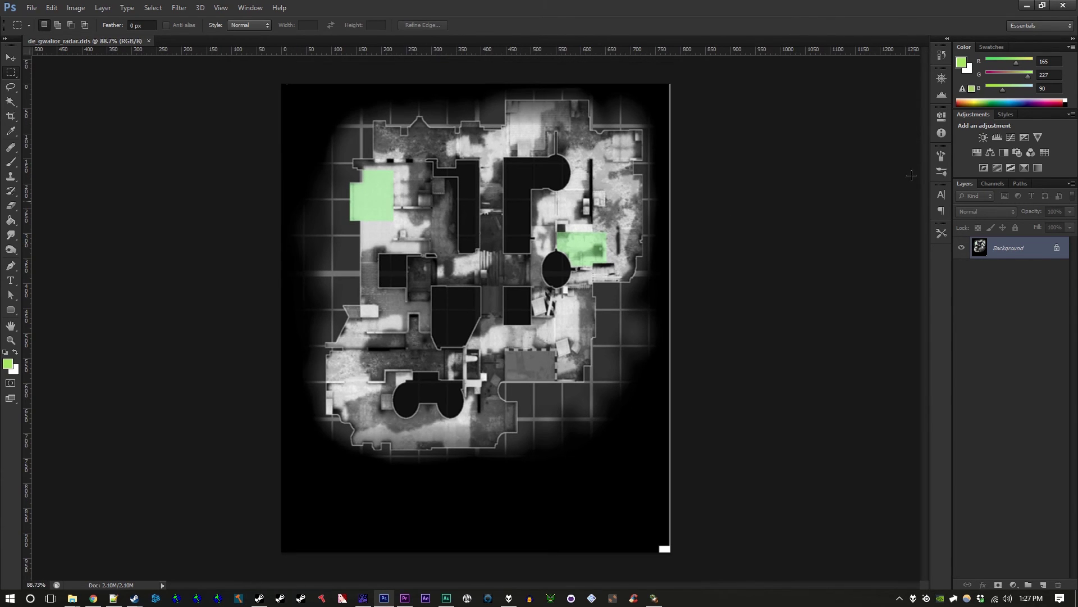
- Open de_gwalior.txt from the overviews folder in Notepad++ and review the radar's material, position and scale entries
mouse_move(72, 597)
click(178, 547)
click(576, 260)
double_click(576, 260)
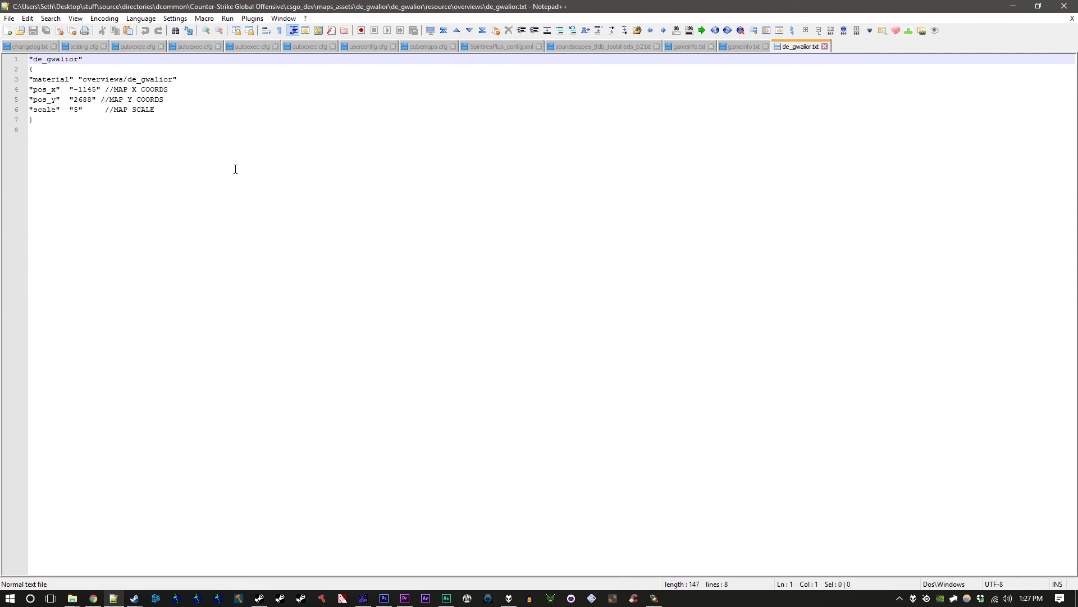
key(ctrl+a)
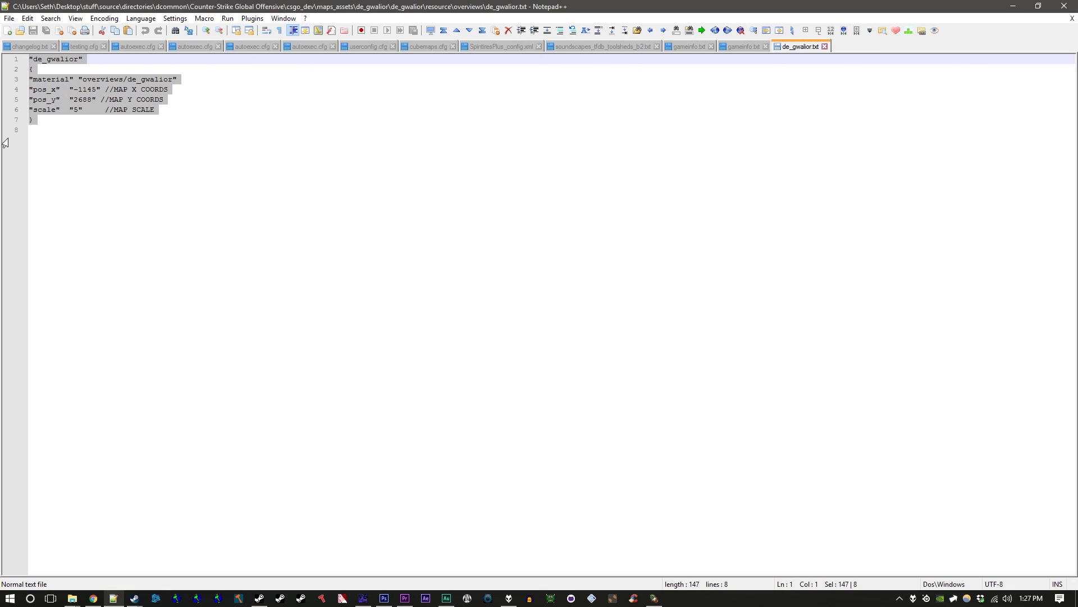
click(96, 91)
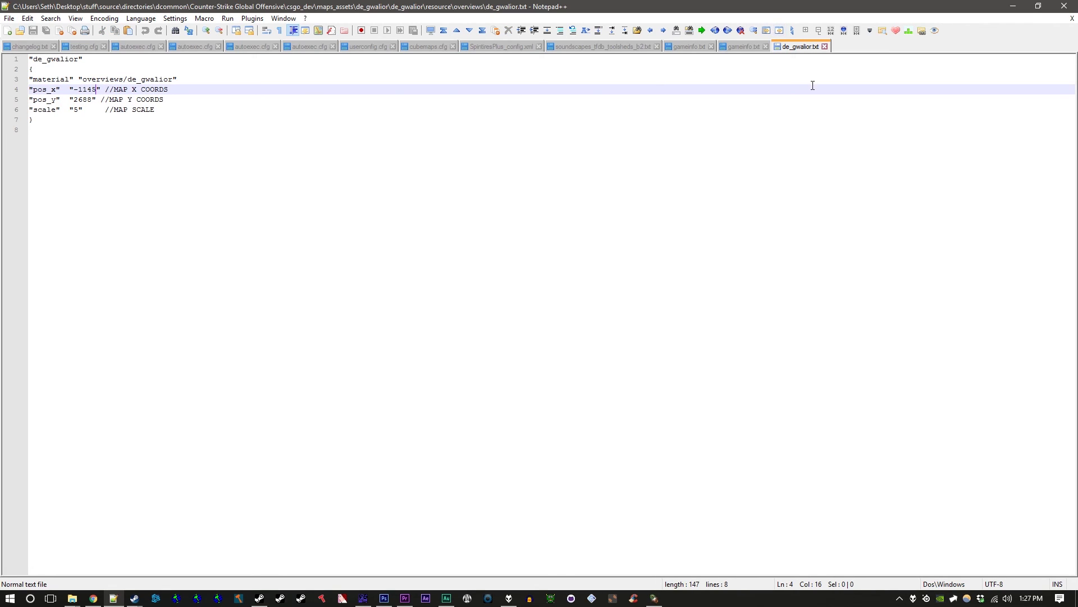
- Close the overviews de_gwalior.txt, return to File Explorer, and open the materials folder of the extracted de_gwalior assets
click(825, 47)
click(72, 597)
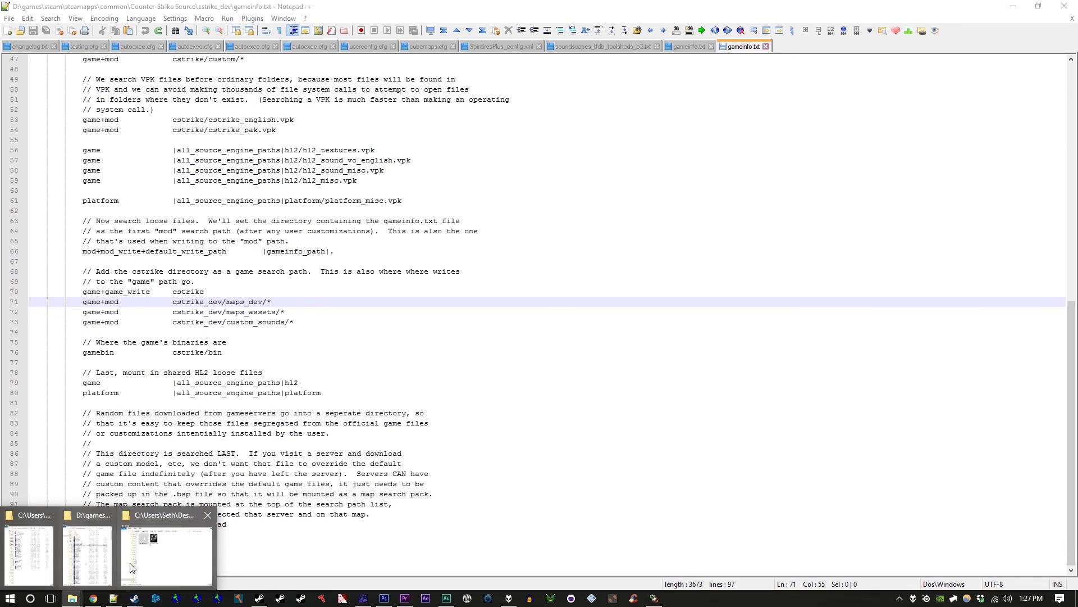
click(169, 537)
click(445, 191)
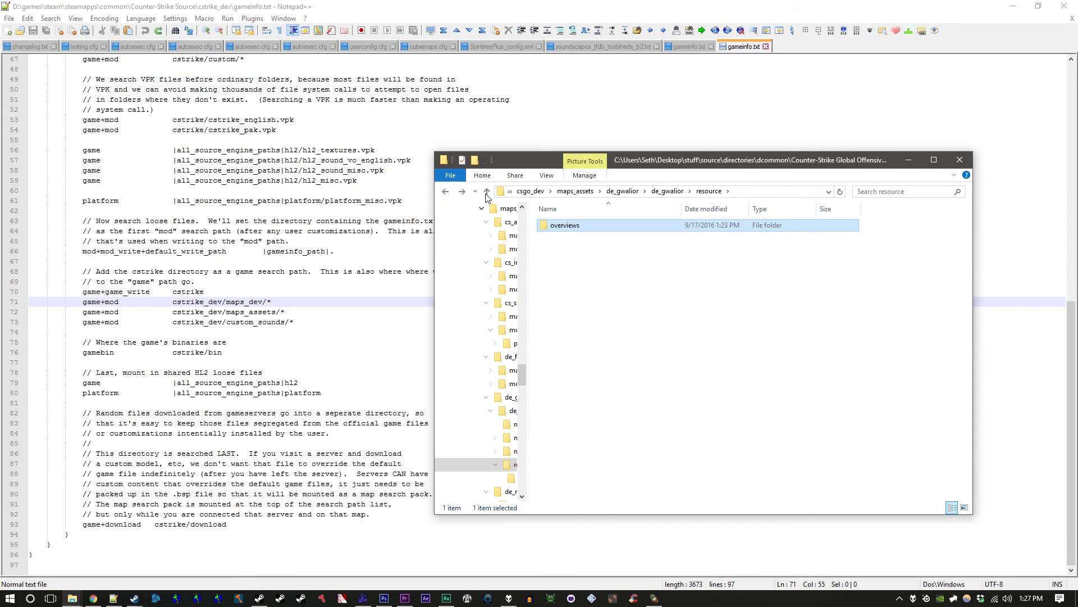
click(444, 192)
click(561, 238)
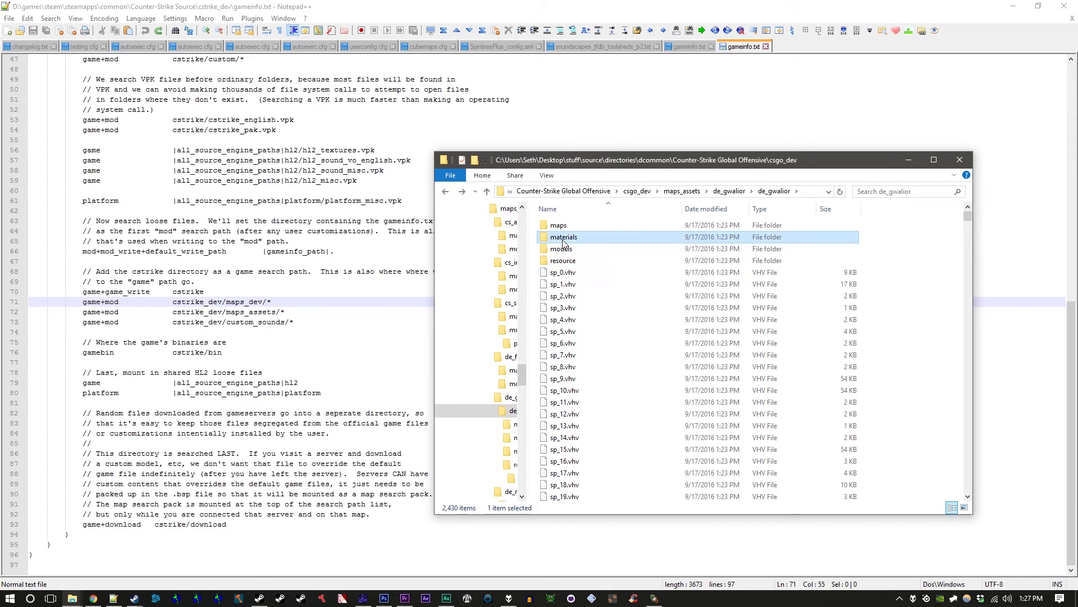
double_click(563, 238)
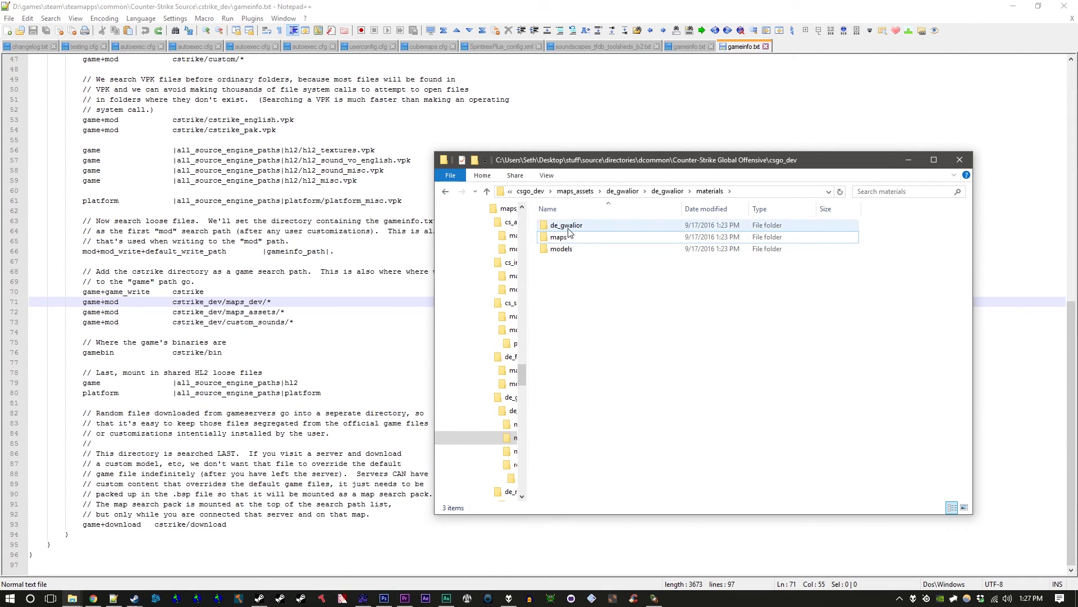
- Look inside the models subfolder of materials and return to the materials folder
click(570, 228)
click(578, 226)
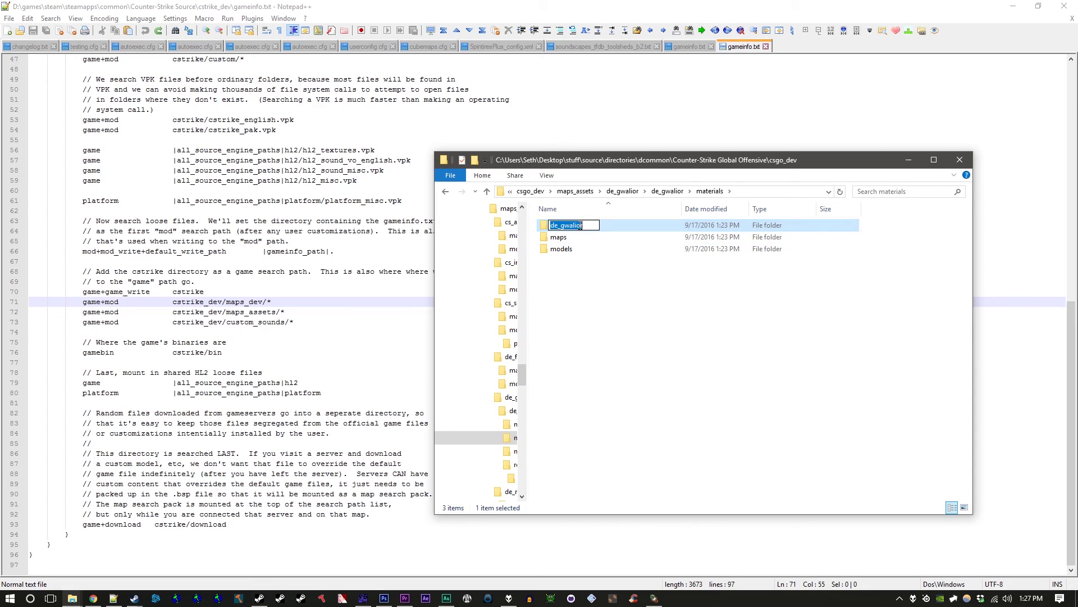
click(583, 253)
click(581, 251)
double_click(599, 252)
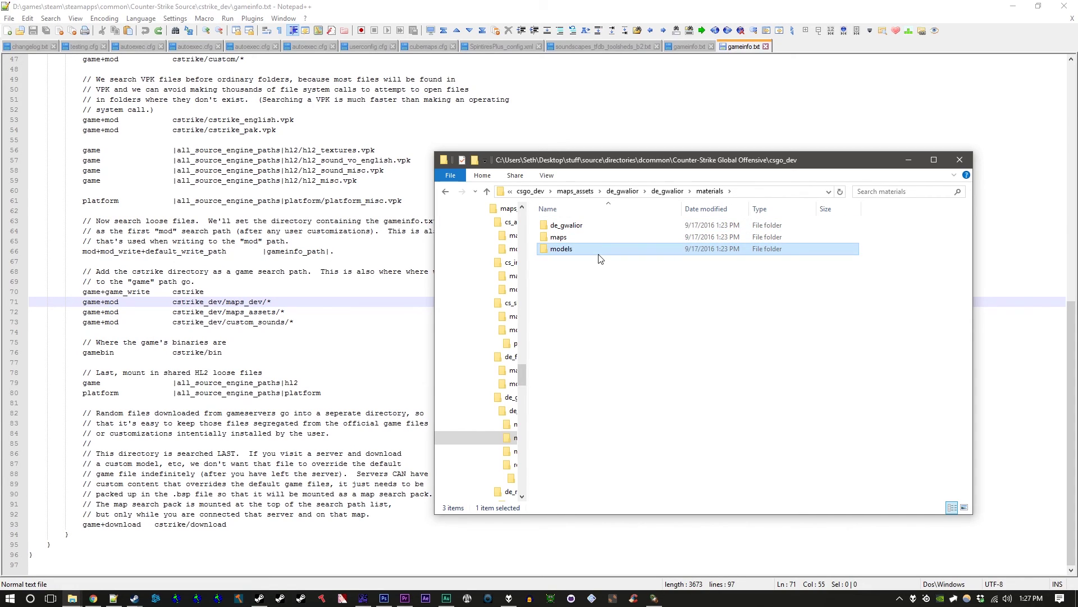
click(445, 191)
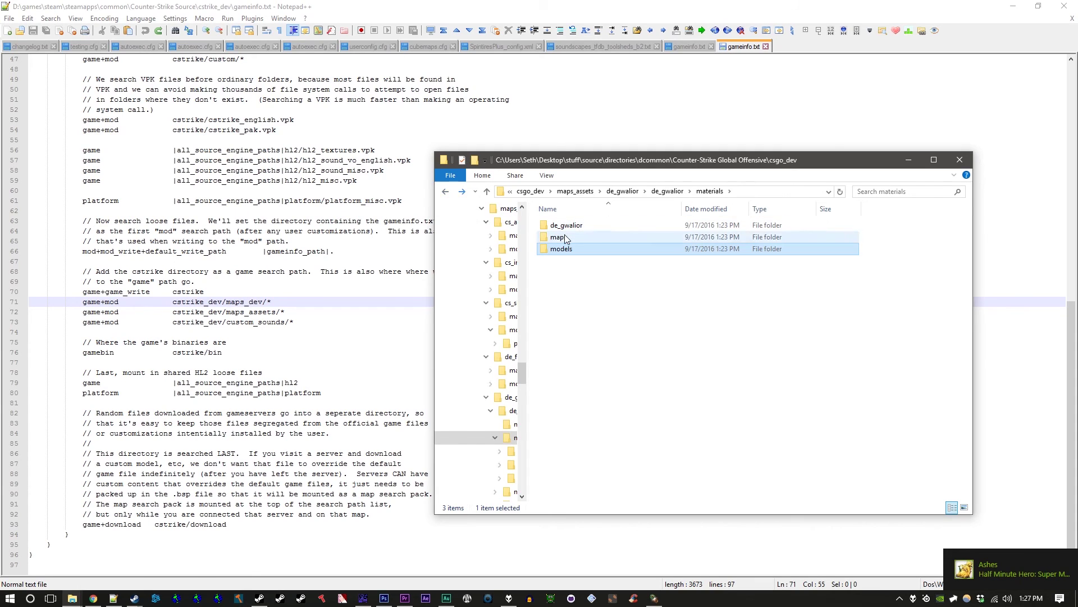
- Examine the cubemap textures in materials\maps\de_gwalior and the patched materials in de_gwalior_op12 and its de_gwalior subfolder
double_click(564, 235)
double_click(566, 226)
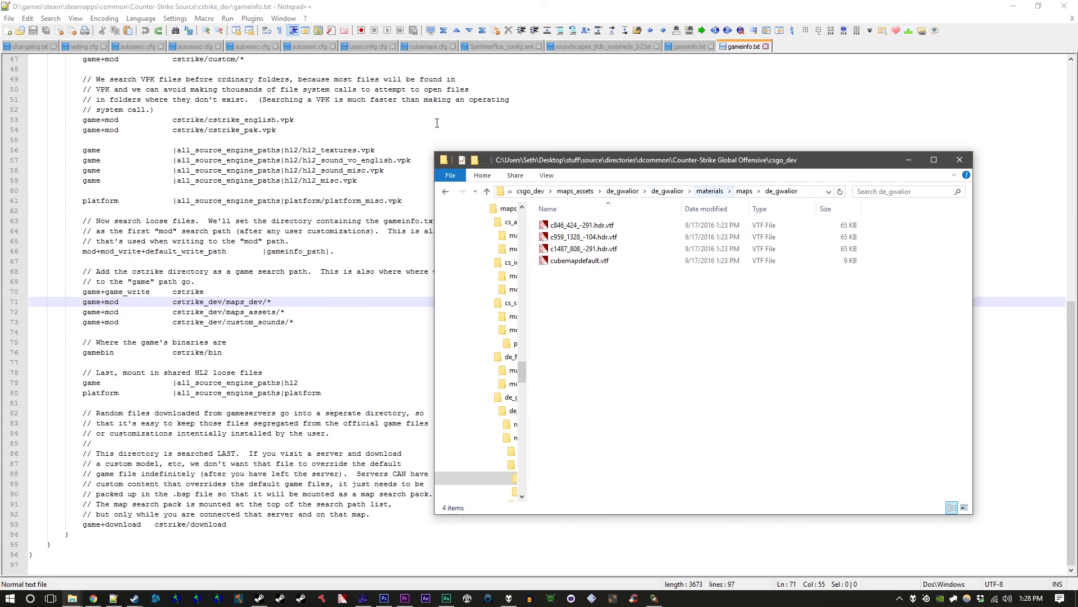
click(445, 192)
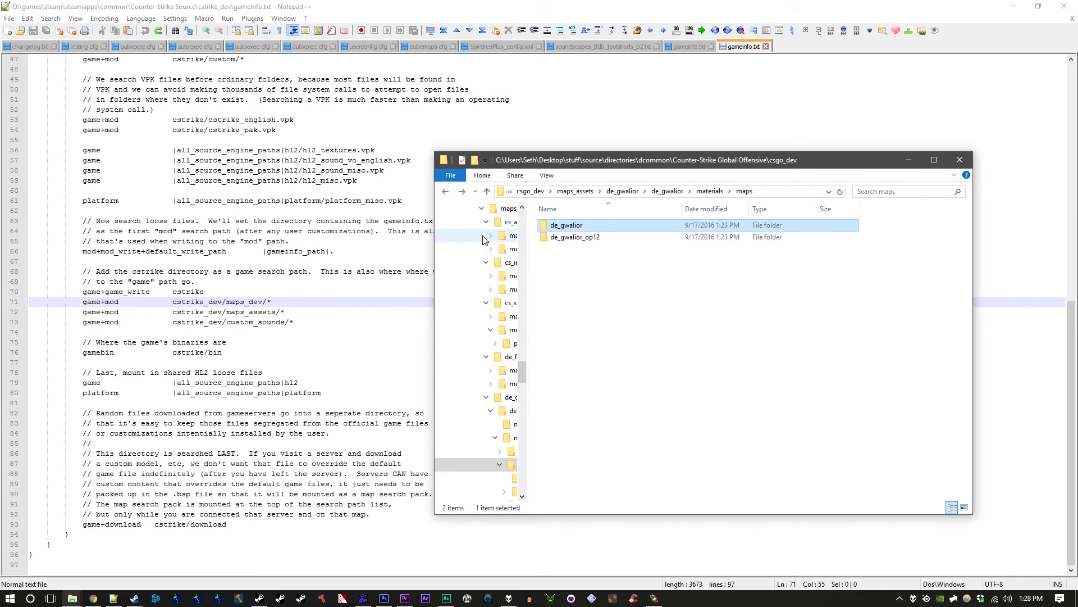
double_click(568, 237)
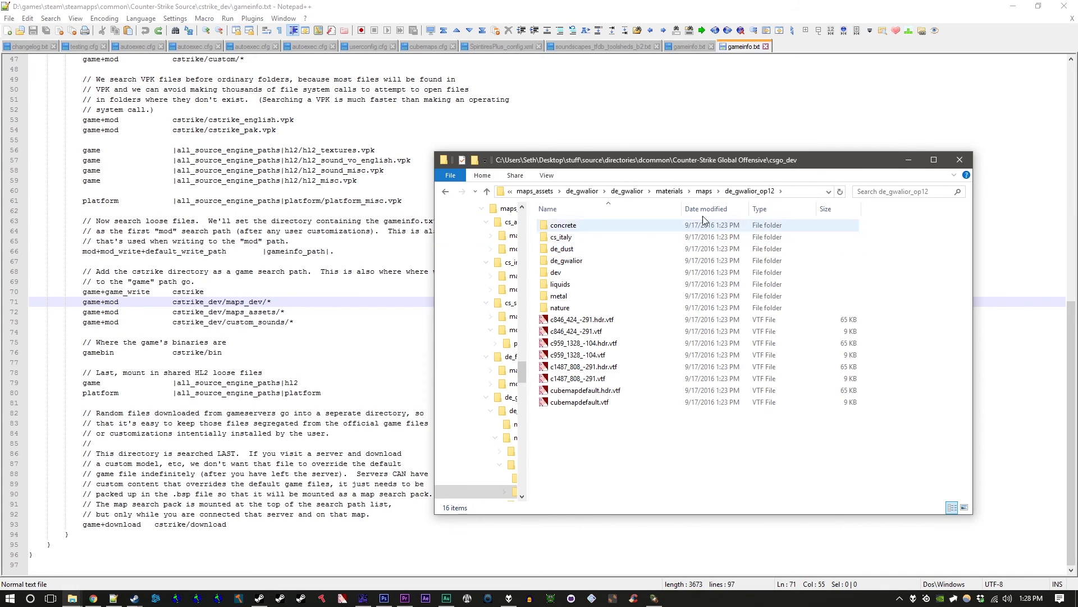
click(445, 192)
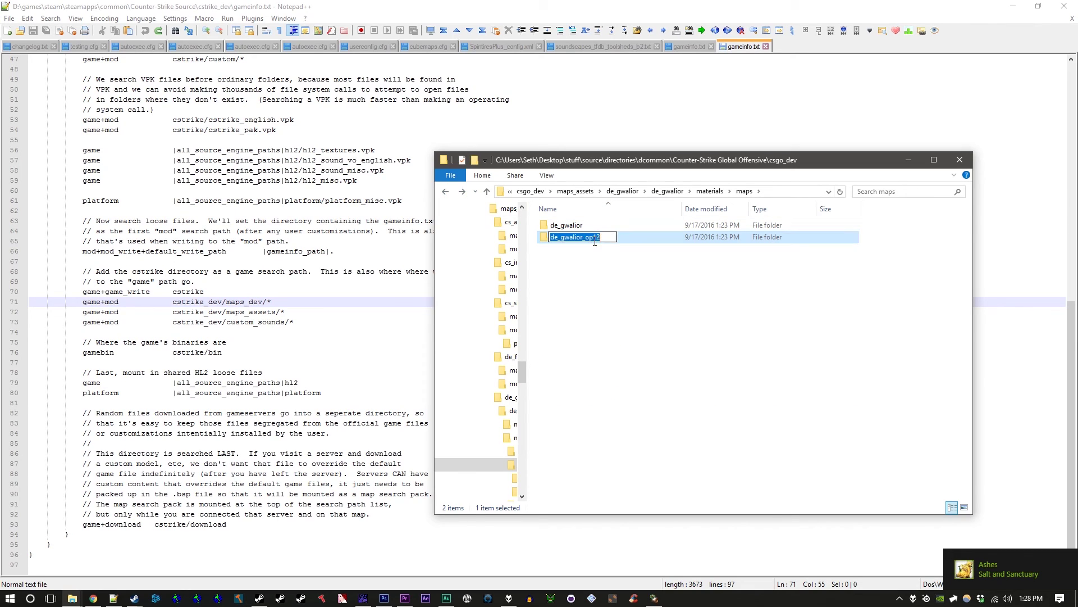
double_click(595, 239)
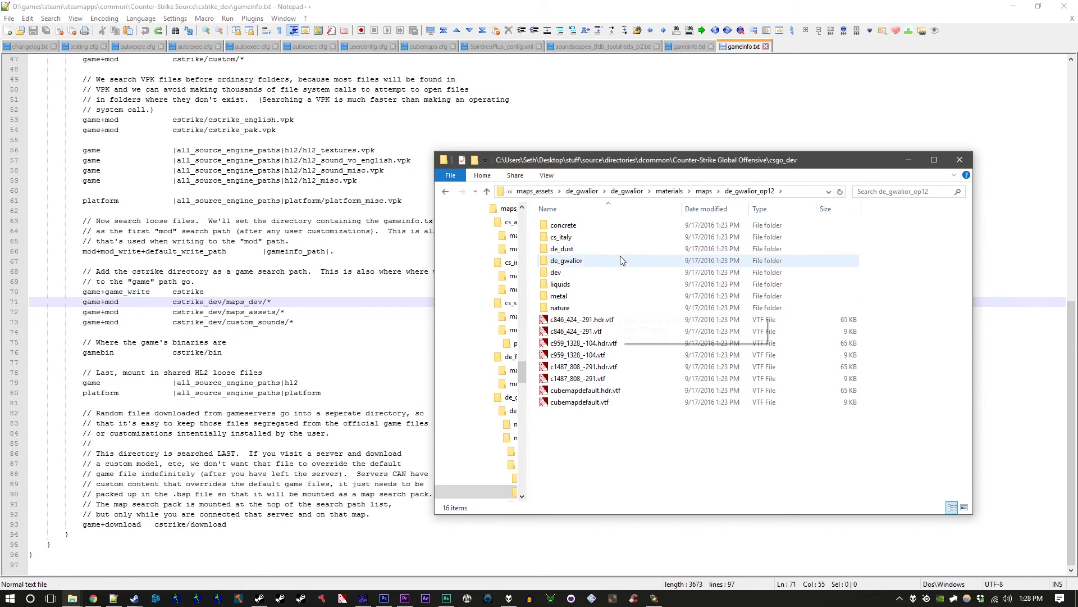
double_click(646, 261)
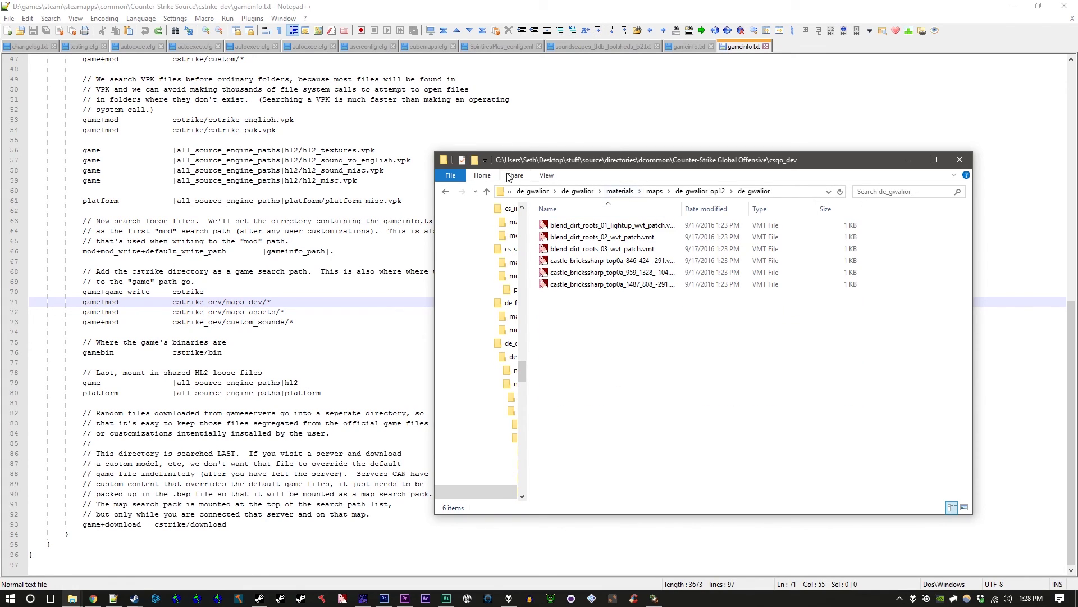
- Return to the materials folder and review the custom VMT and VTF files in de_gwalior and its decals subfolder
click(446, 191)
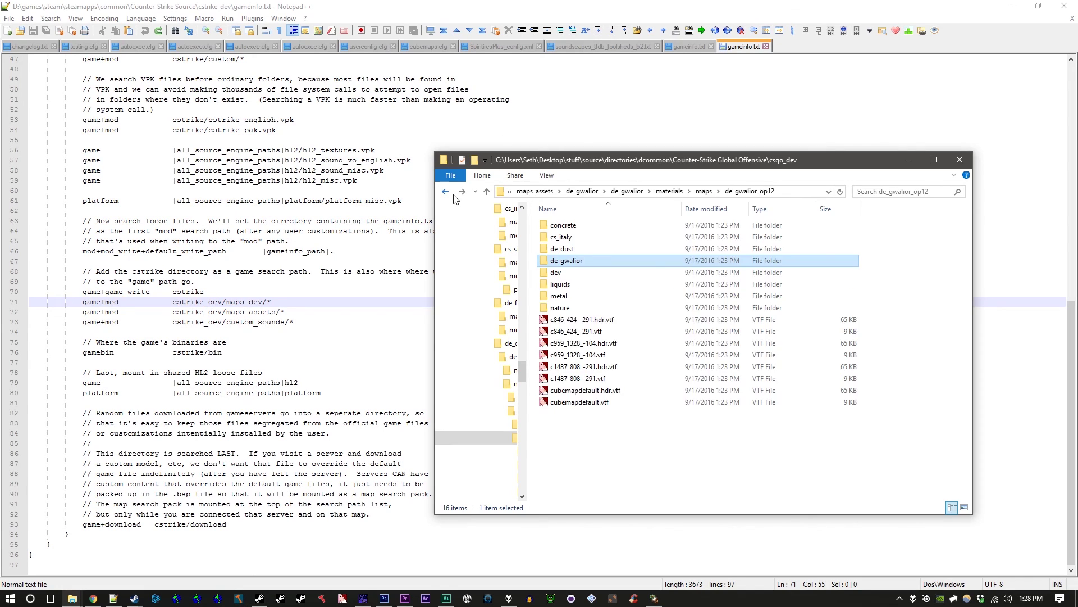
click(446, 192)
click(445, 192)
click(562, 227)
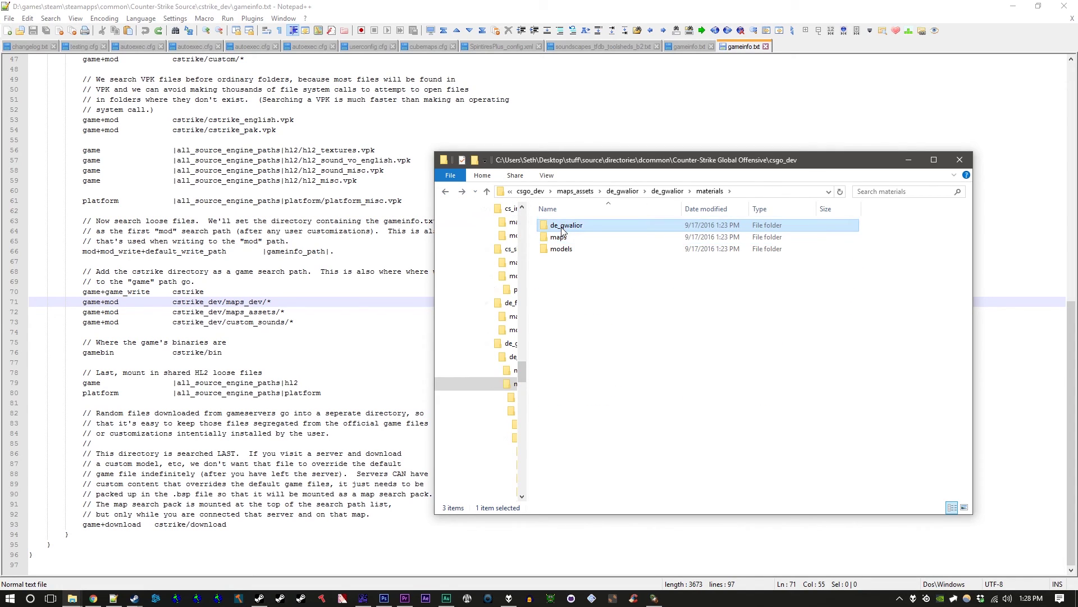
double_click(565, 227)
scroll(578, 306, down, 6)
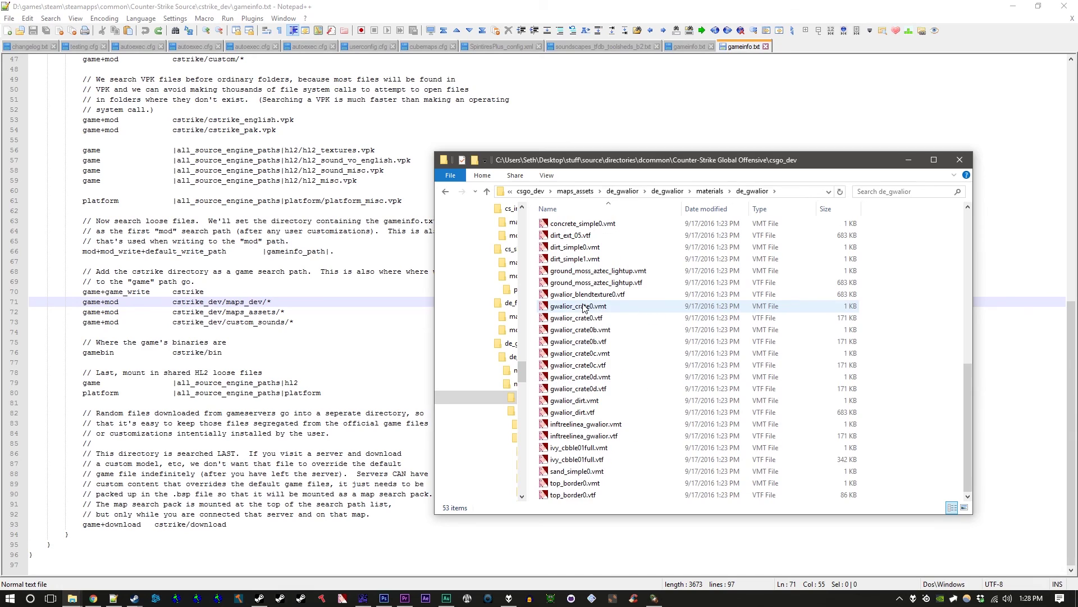
scroll(584, 308, up, 6)
double_click(555, 232)
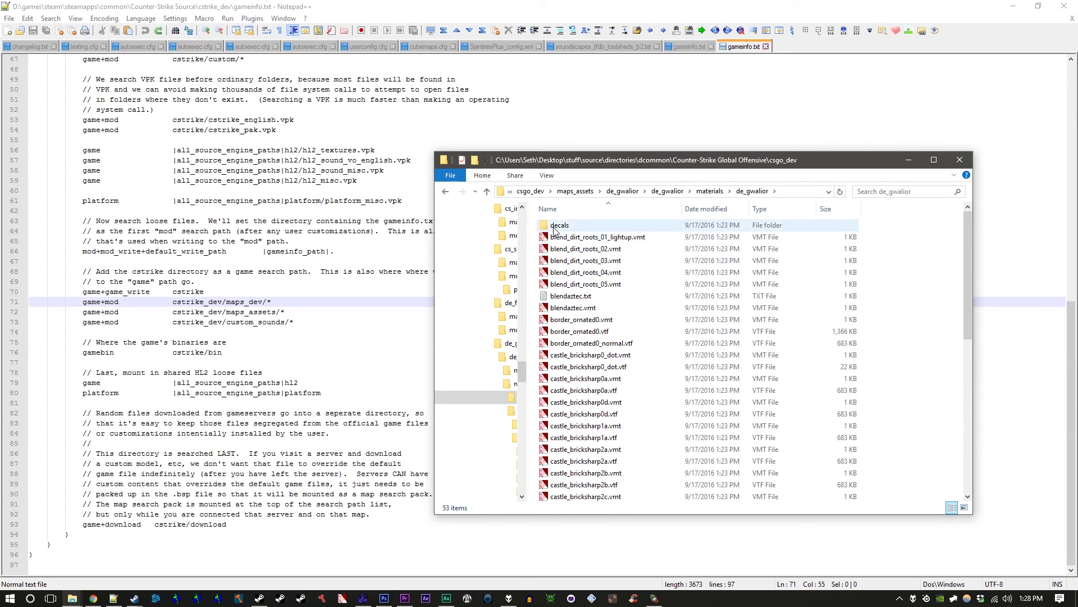
click(446, 192)
- Go back to the extracted root folder and look through the custom prop files in models\de_gwalior
click(446, 194)
click(569, 251)
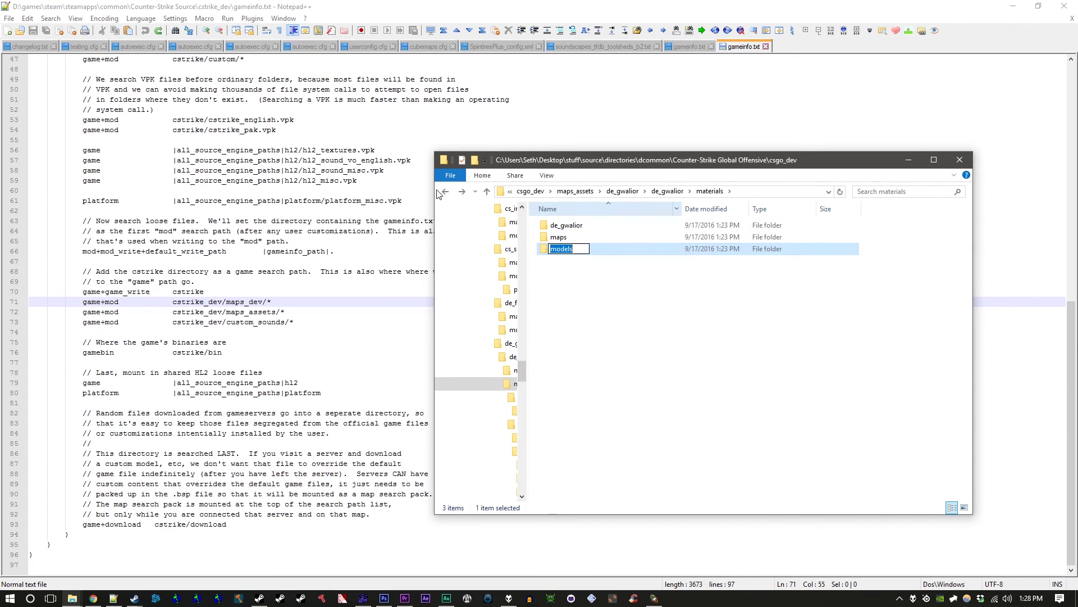
click(445, 194)
double_click(567, 237)
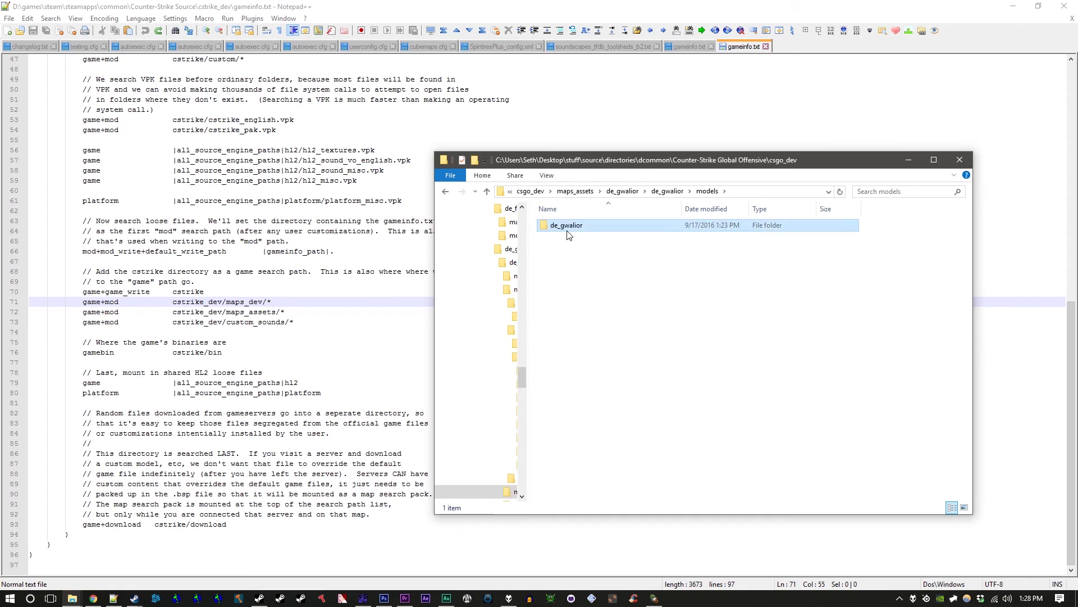
double_click(568, 224)
scroll(570, 249, down, 20)
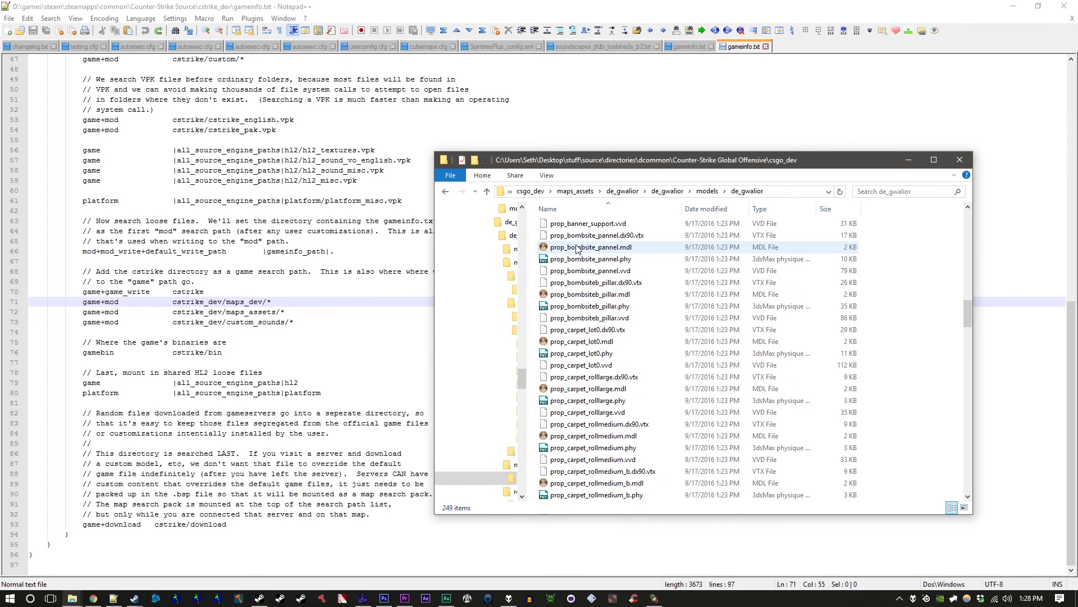
scroll(580, 249, down, 20)
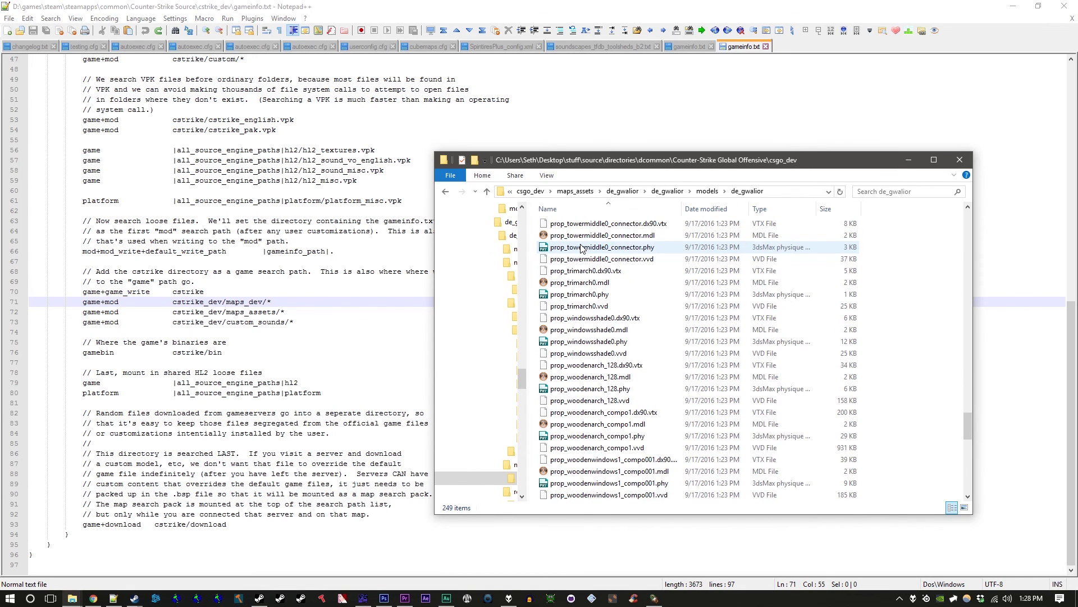
- Return to the extracted root folder, check resource\overviews again, and come back to the root
click(445, 193)
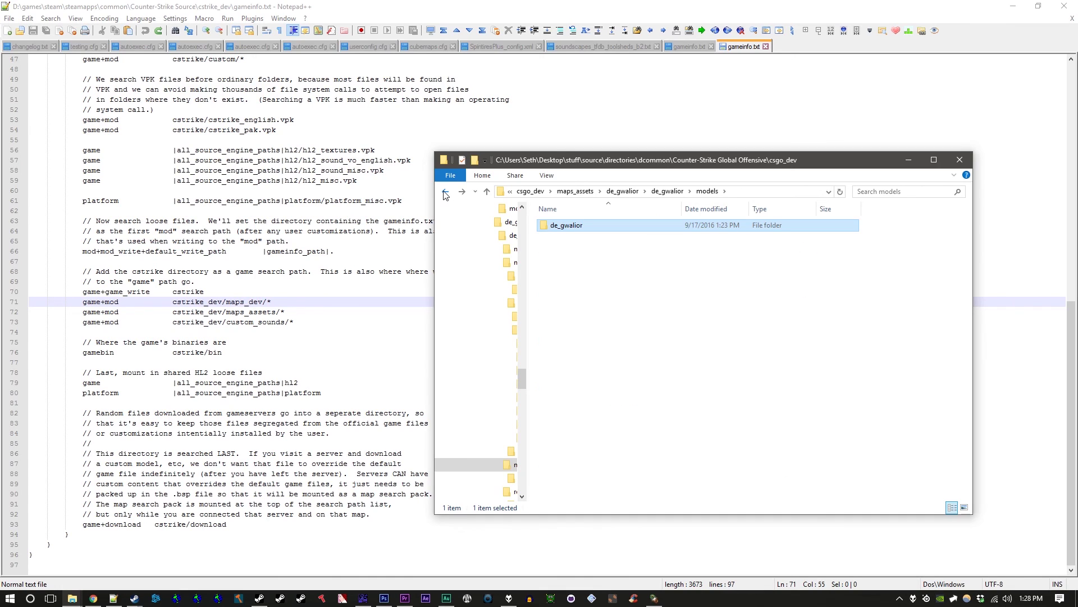
click(445, 192)
click(562, 260)
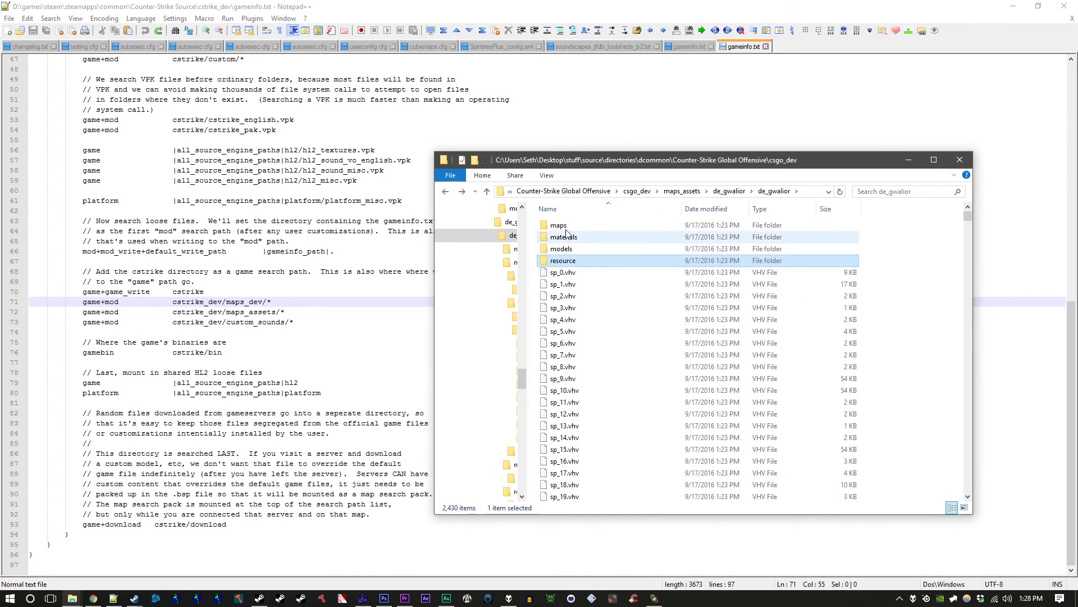
click(562, 226)
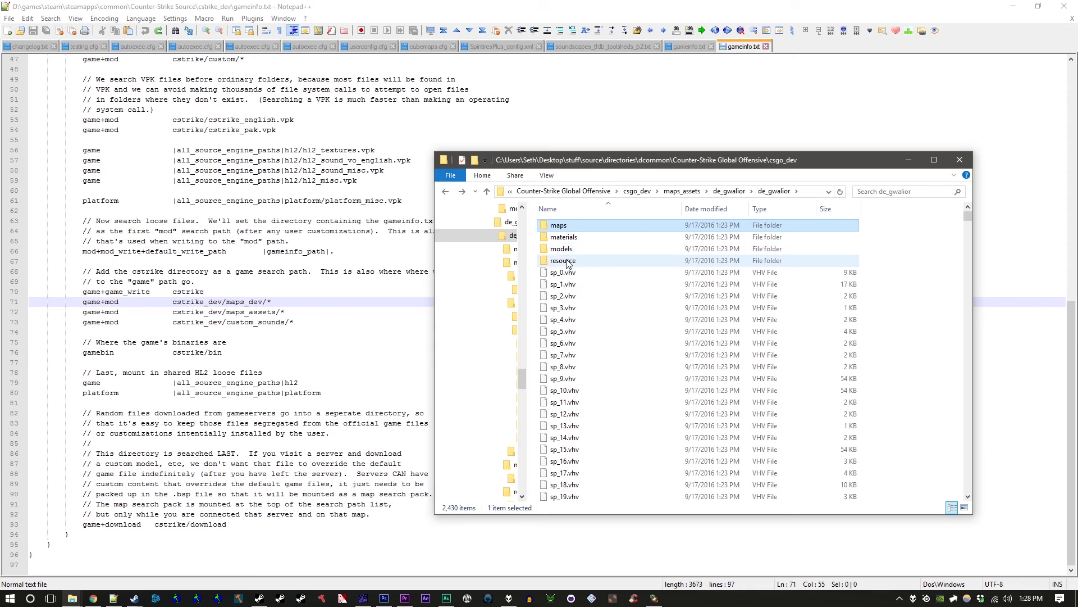
click(567, 262)
double_click(568, 261)
double_click(558, 220)
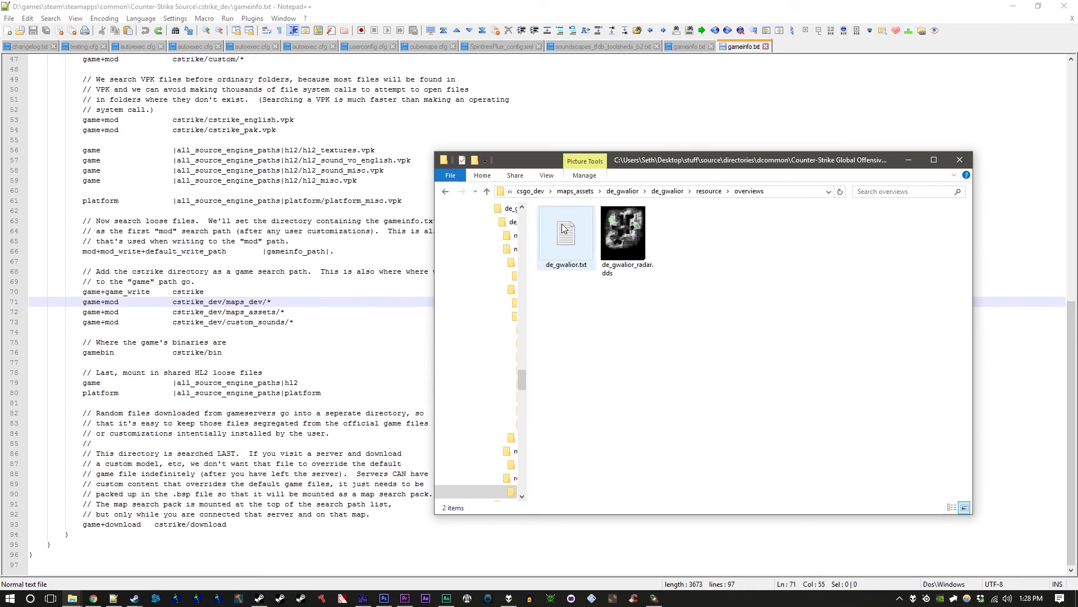
click(445, 191)
click(445, 192)
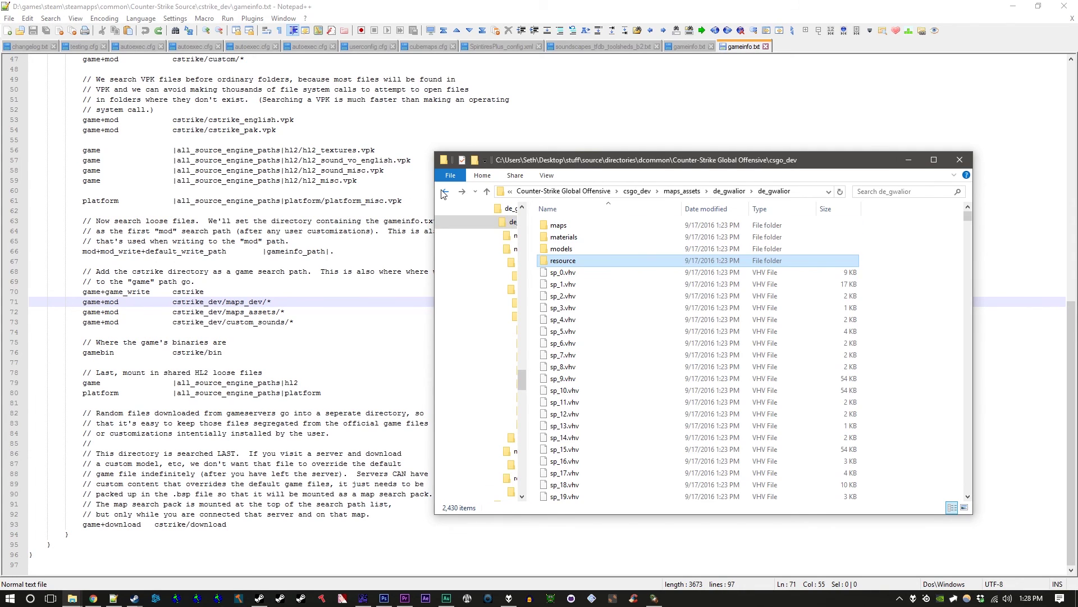
- Move the materials and models folders up into maps_assets\de_gwalior and delete the leftover inner de_gwalior folder
click(564, 238)
ctrl+click(561, 249)
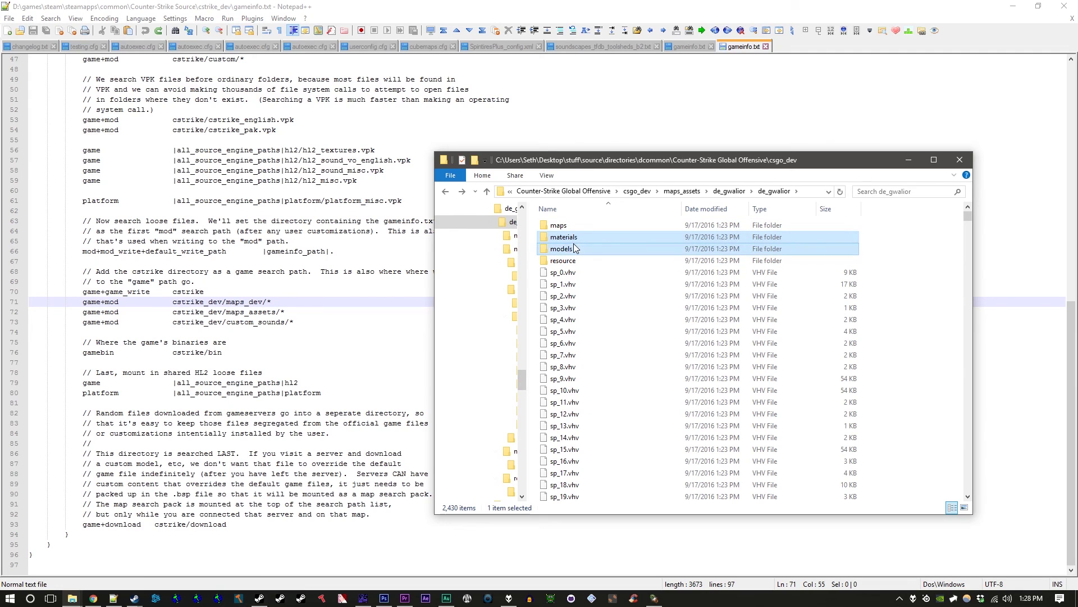
click(445, 191)
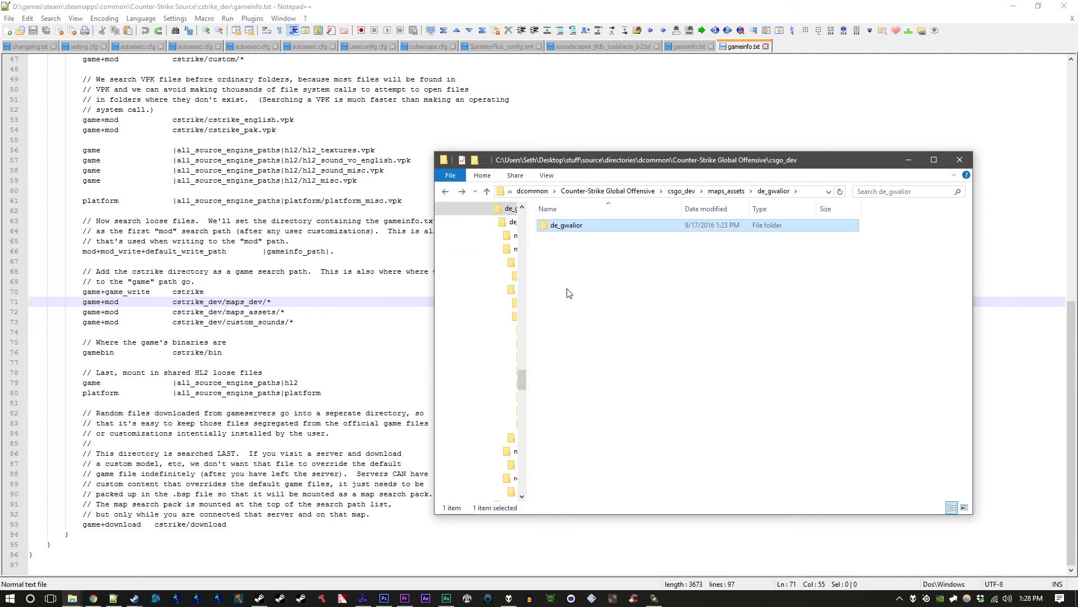
key(ctrl+v)
click(567, 228)
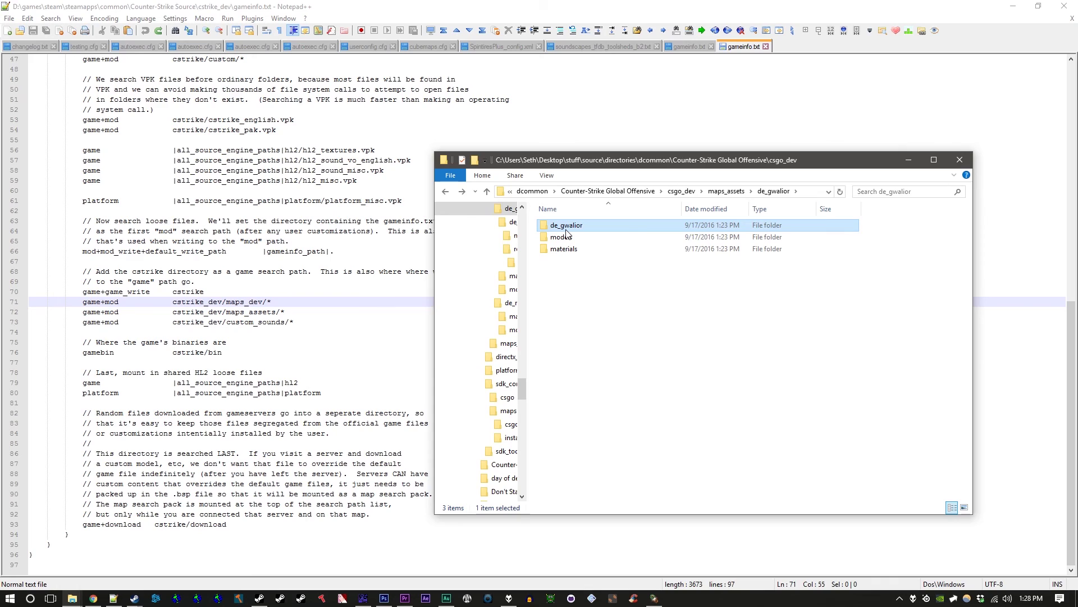
key(Delete)
click(631, 315)
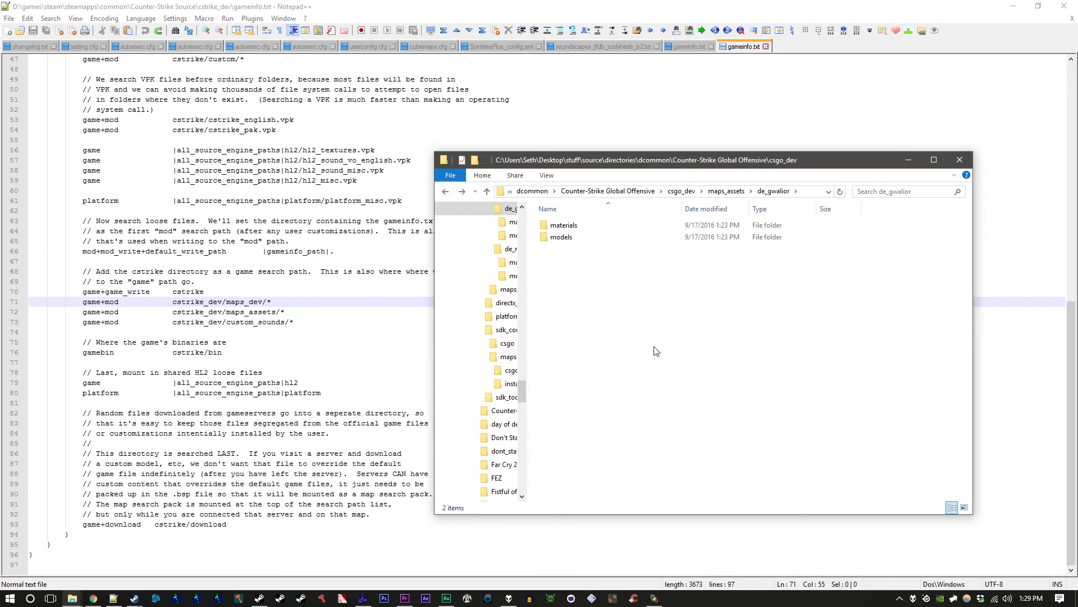
- Go up to the maps_assets folder and check the de_gwalior folder alongside the other map asset folders
click(592, 227)
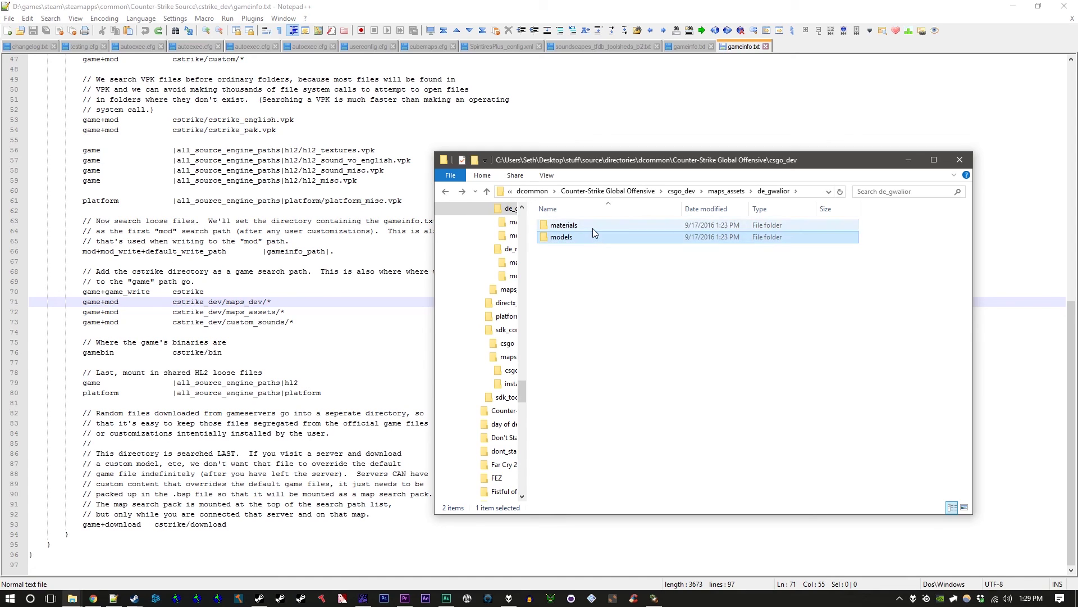
click(445, 191)
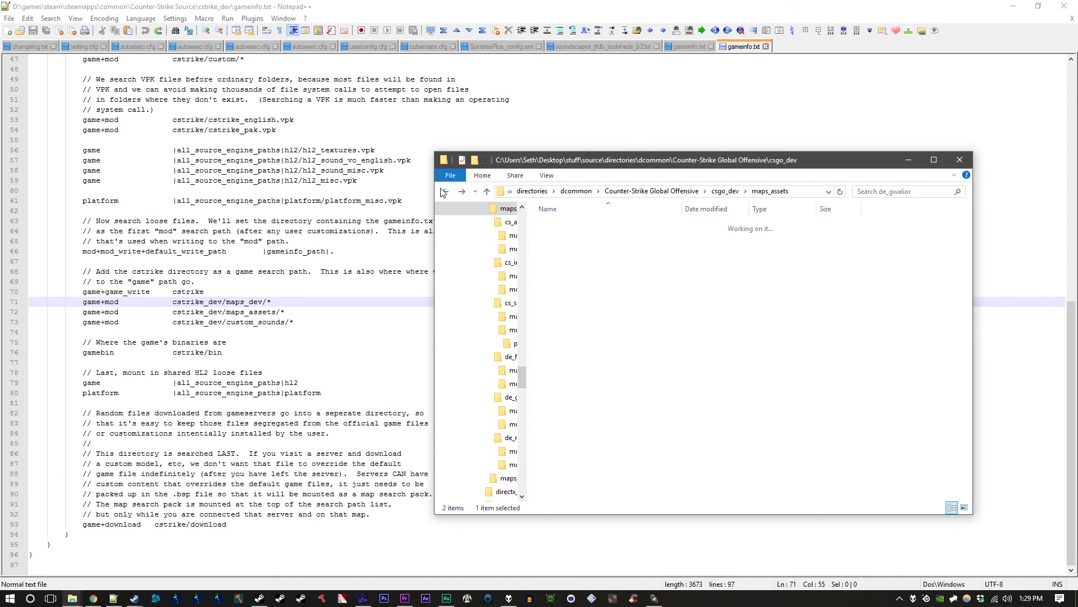
drag(508, 162, 488, 165)
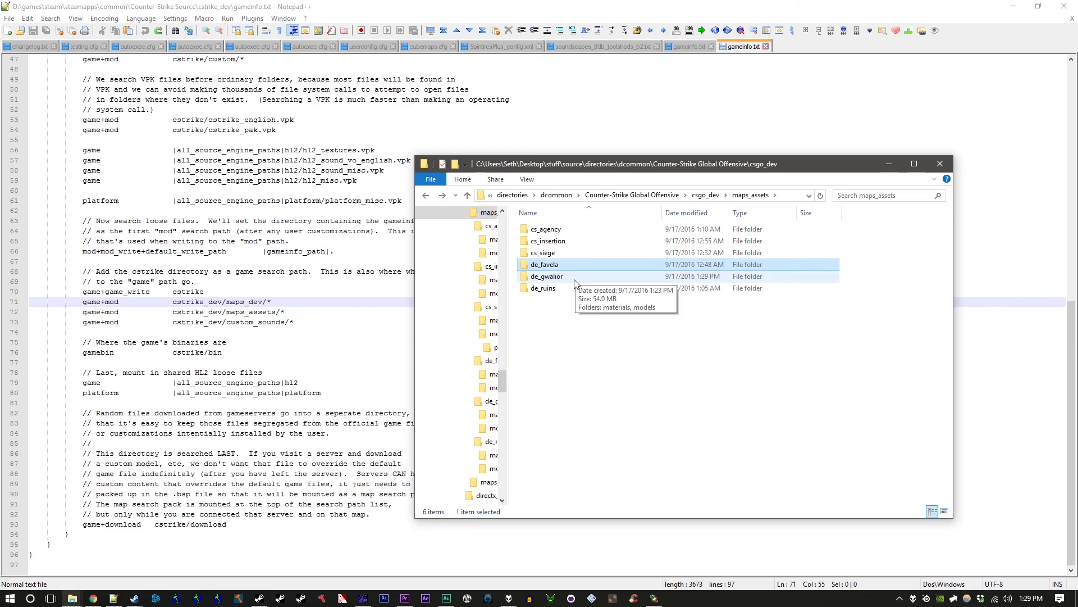
- Minimize File Explorer and review the SearchPaths entries in the csgo_dev gameinfo.txt in Notepad++, including maps_assets\de_gwalior
click(887, 164)
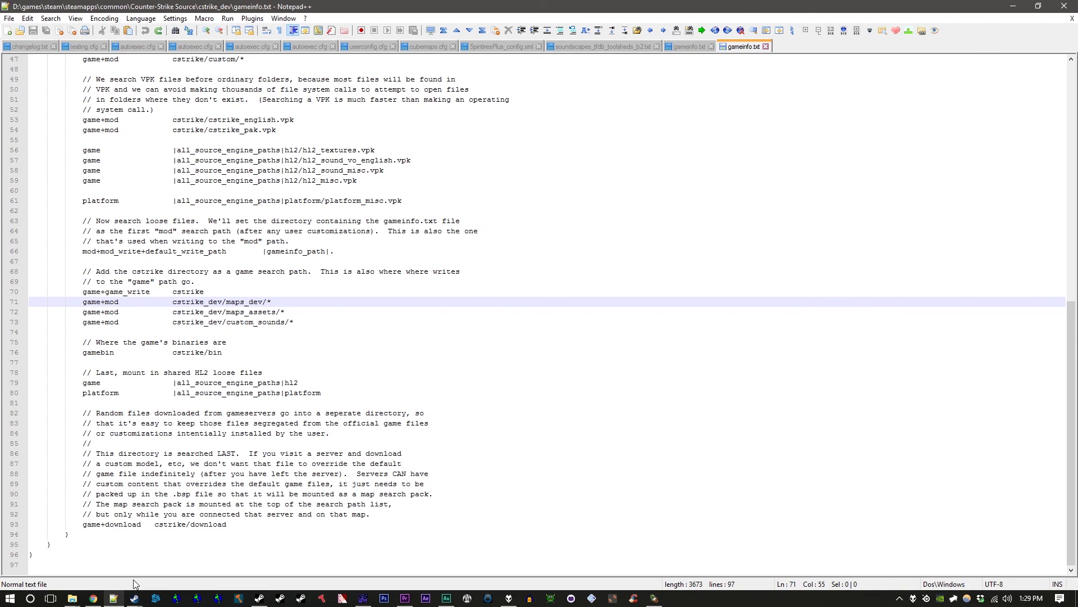
click(690, 47)
scroll(528, 319, down, 1)
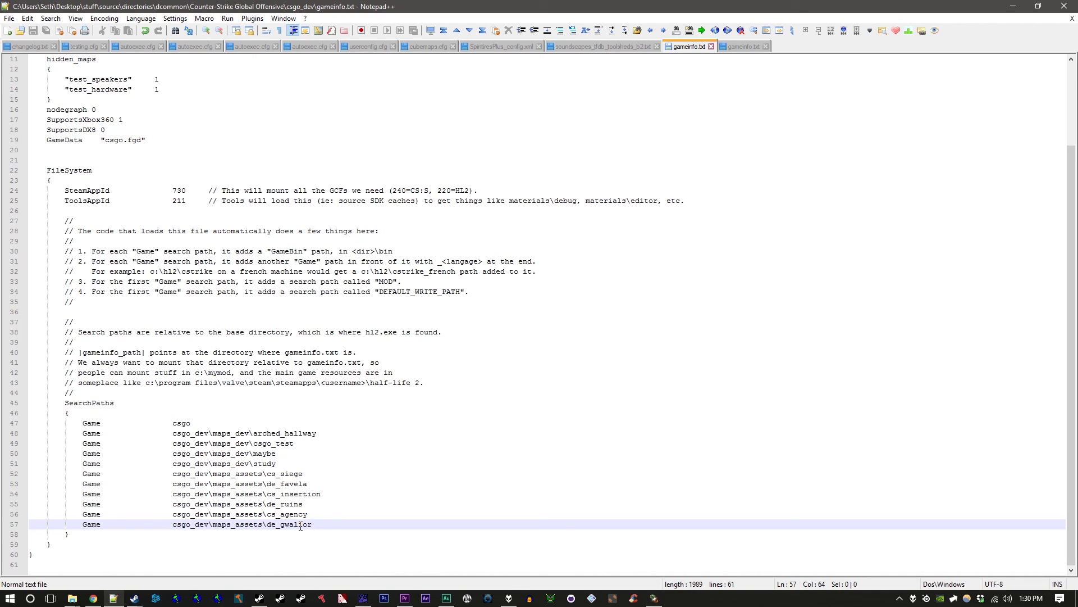
- Check the csgo_dev\maps_assets\de_gwalior entry at the end of the SearchPaths list in gameinfo.txt
key(shift+Left)
click(327, 530)
click(323, 522)
drag(55, 530, 251, 525)
click(280, 524)
- Start Hammer World Editor from the Counter-Strike: Global Offensive SDK launcher and minimize the launcher
click(259, 598)
click(528, 235)
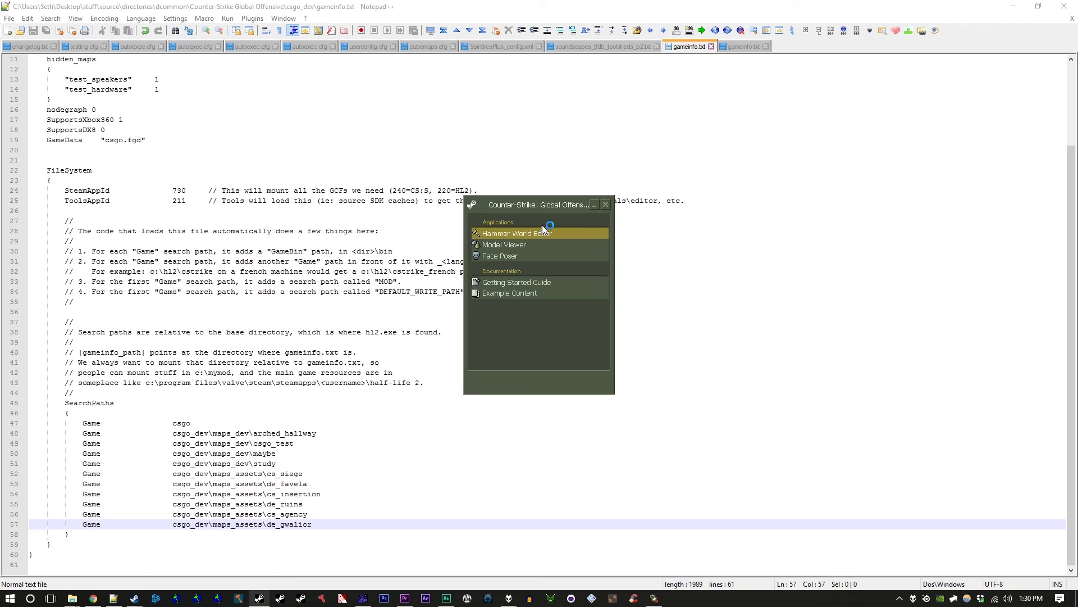
click(592, 204)
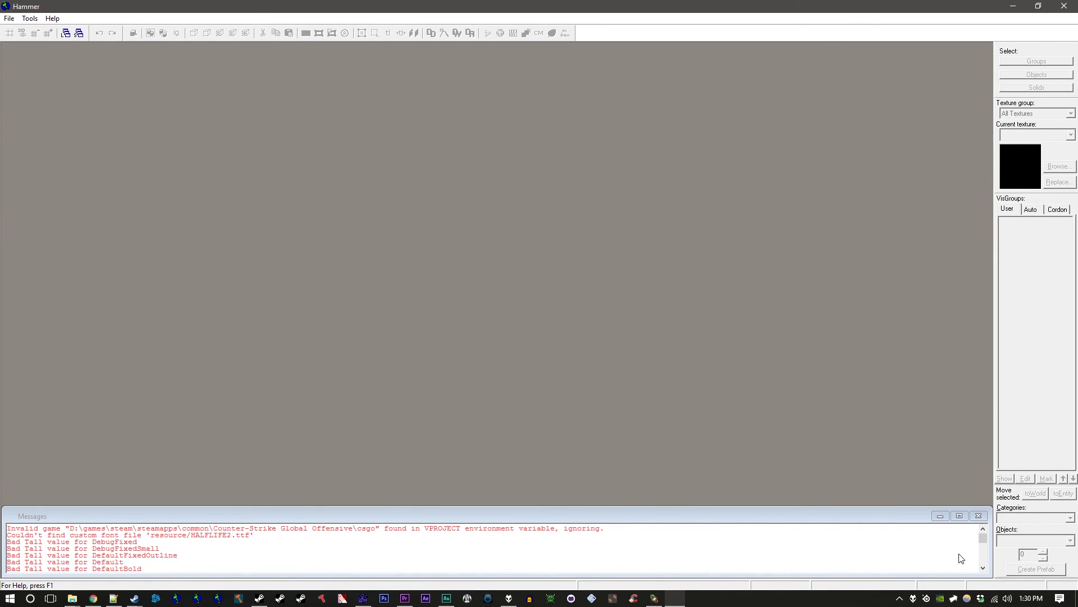
- Maximize the Messages window to check the loaded search paths, and open the decompiled map de_gwalior_d.vmf
click(960, 516)
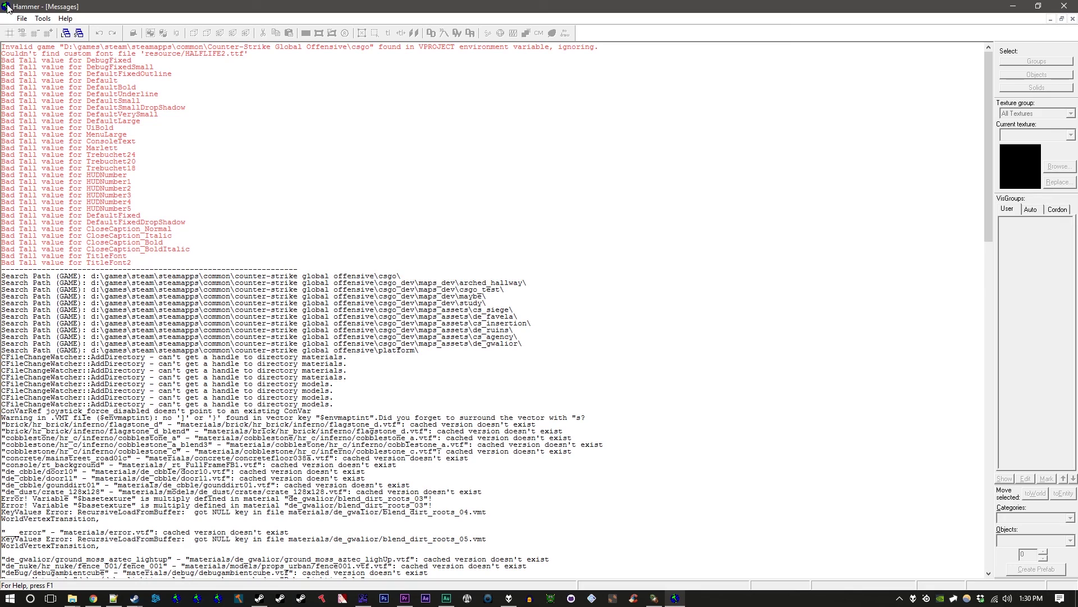
click(22, 18)
click(24, 60)
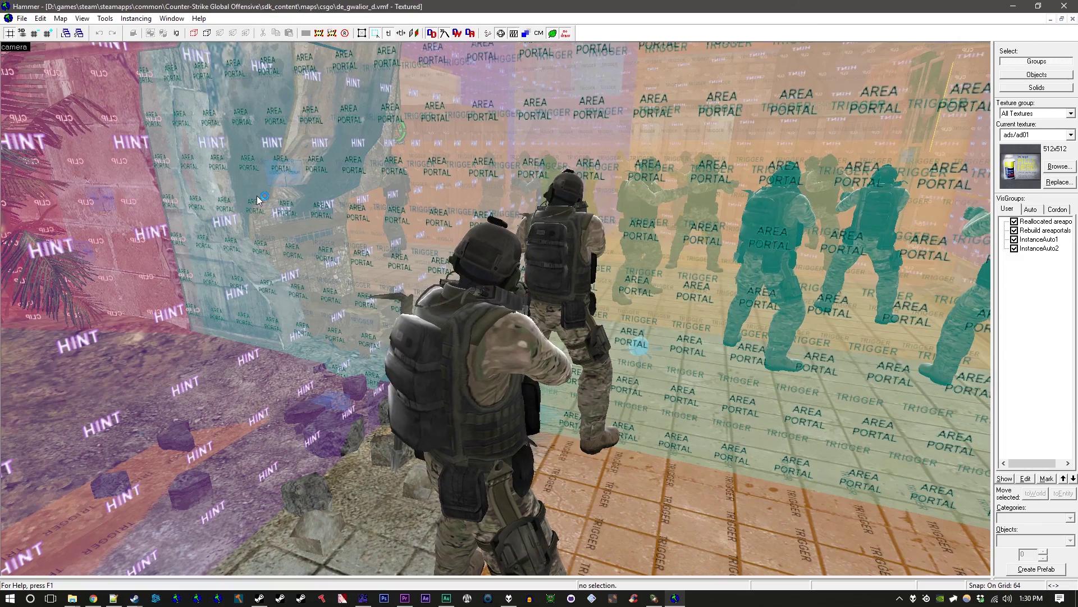
- Hide the Tool Brushes and Brush Entities auto visgroups so the map geometry is unobstructed in the 3D view
key(z)
key(w)
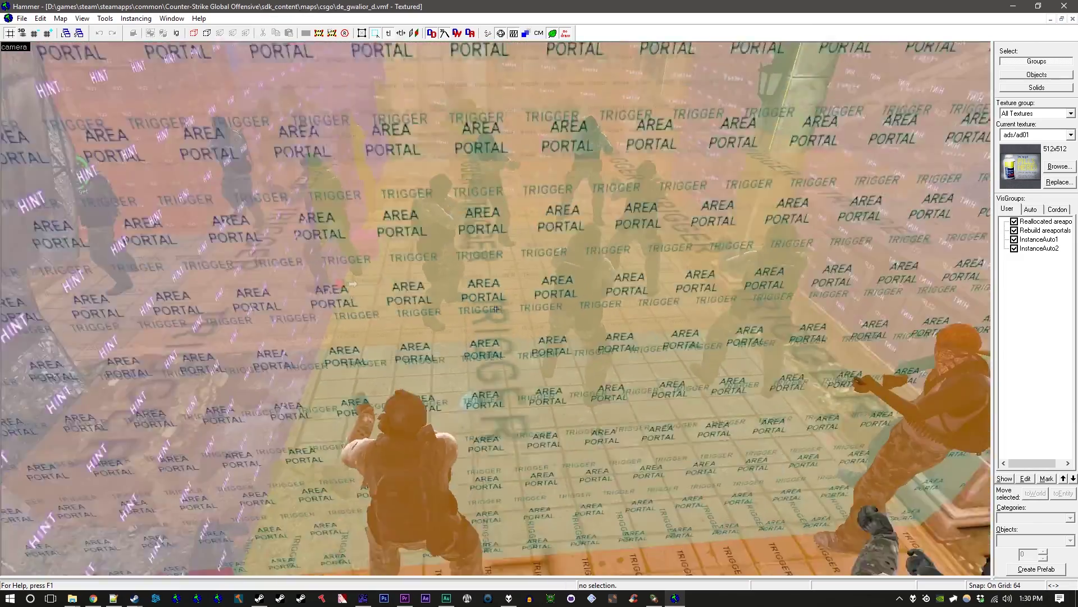
key(z)
click(1031, 209)
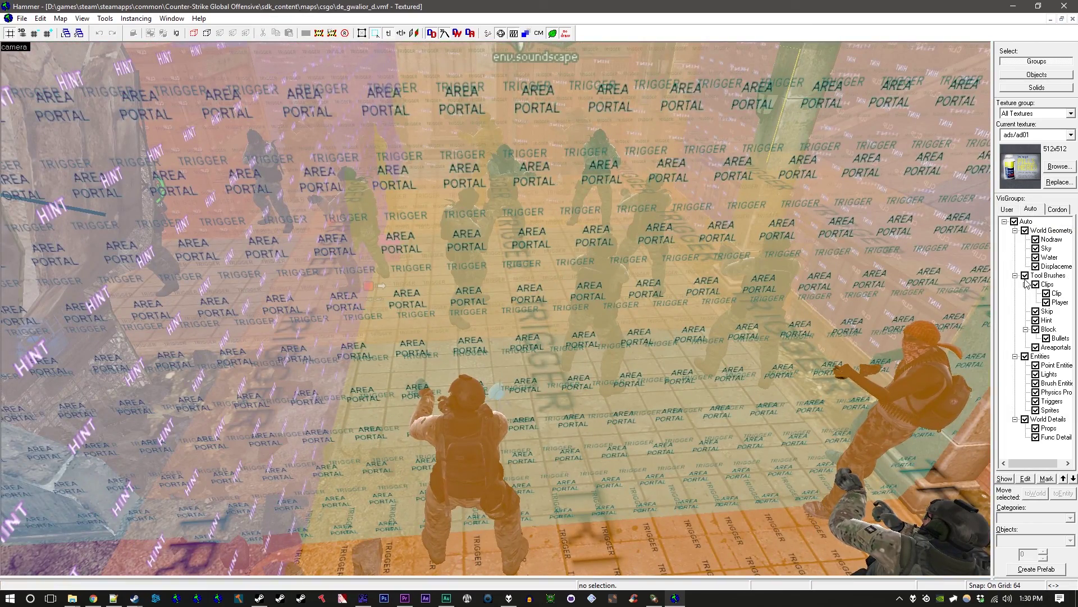
click(1025, 275)
click(1036, 383)
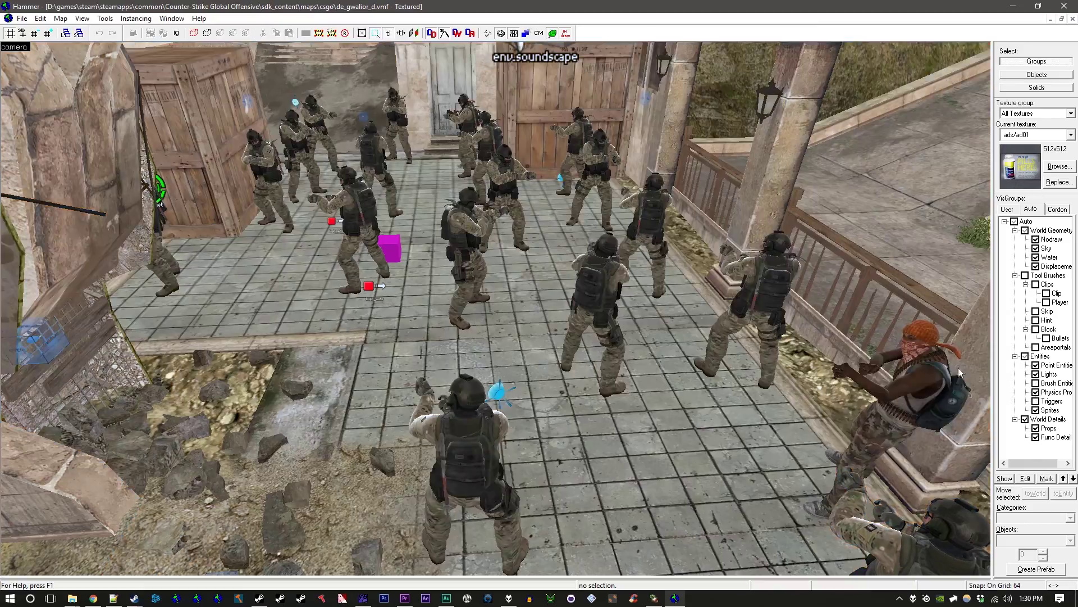
- Sample the castle brick texture from the round tower beside the wooden gate using the Face Edit Sheet
key(z)
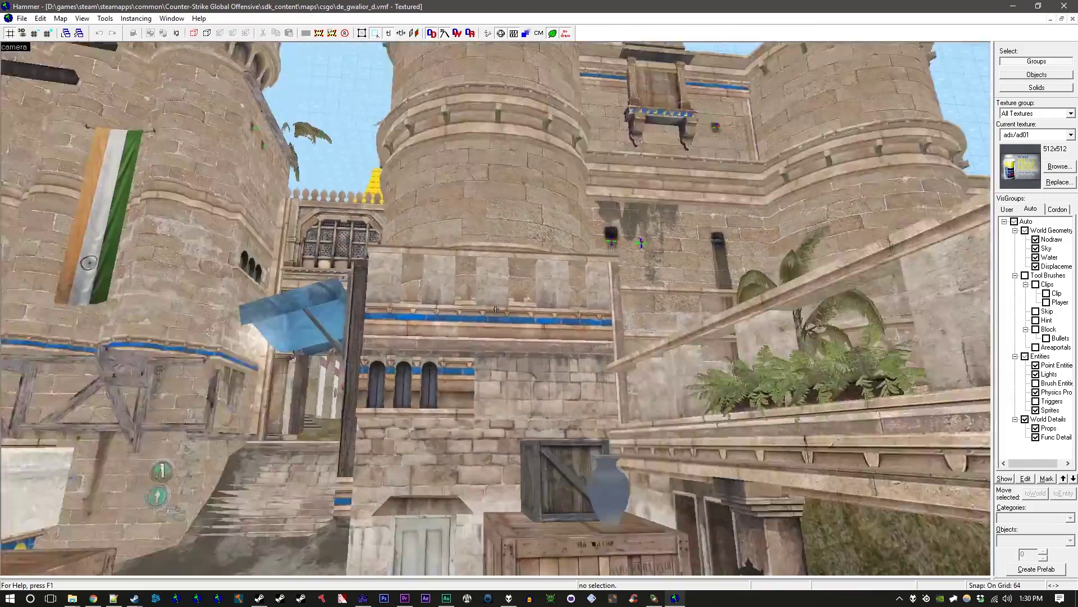
key(s)
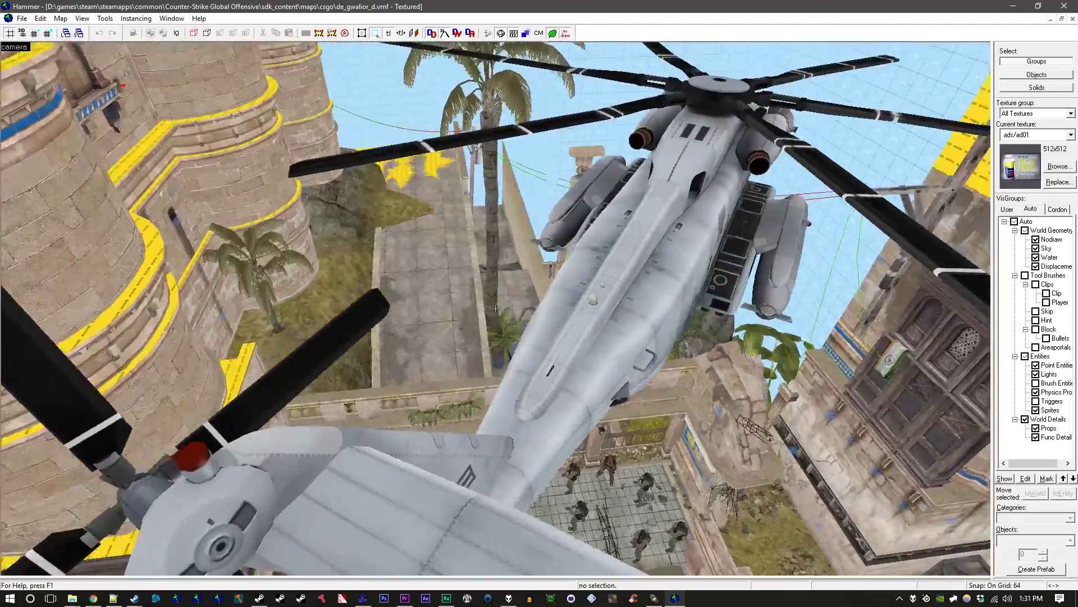
key(w)
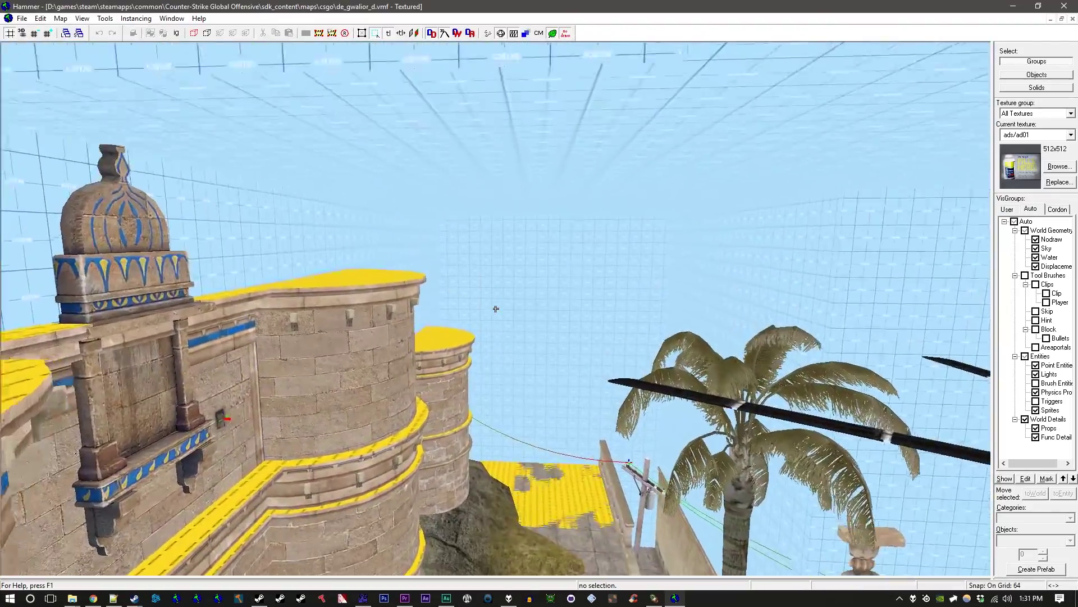
key(w)
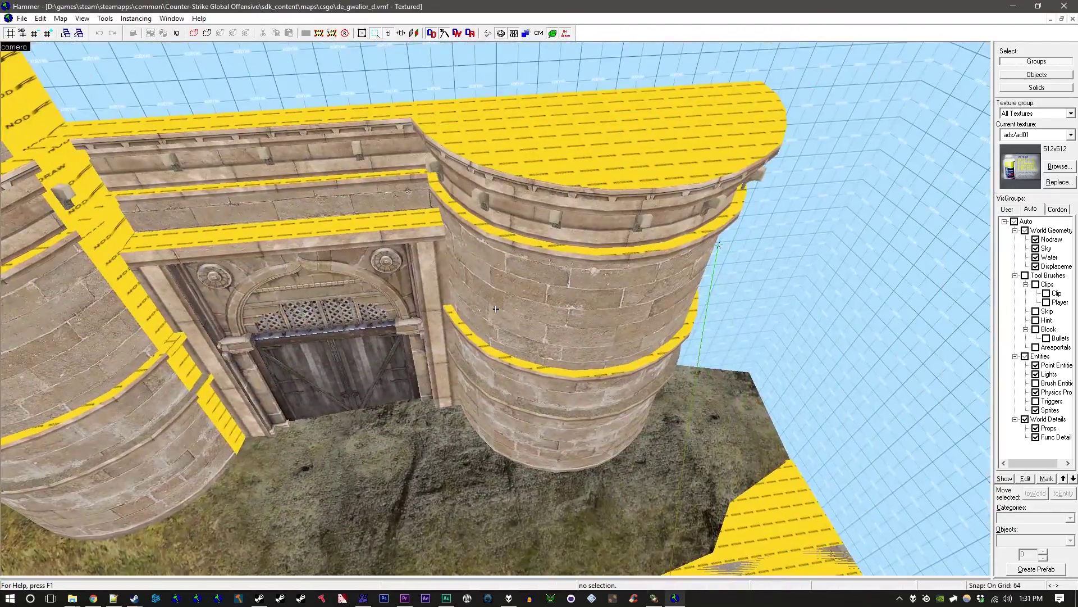
key(shift+a)
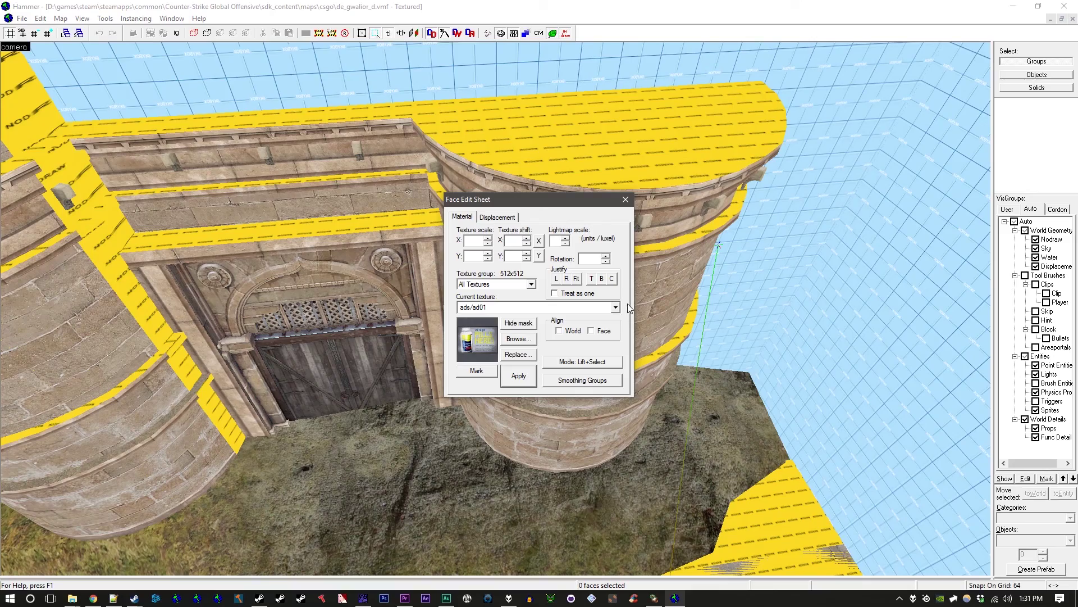
click(663, 329)
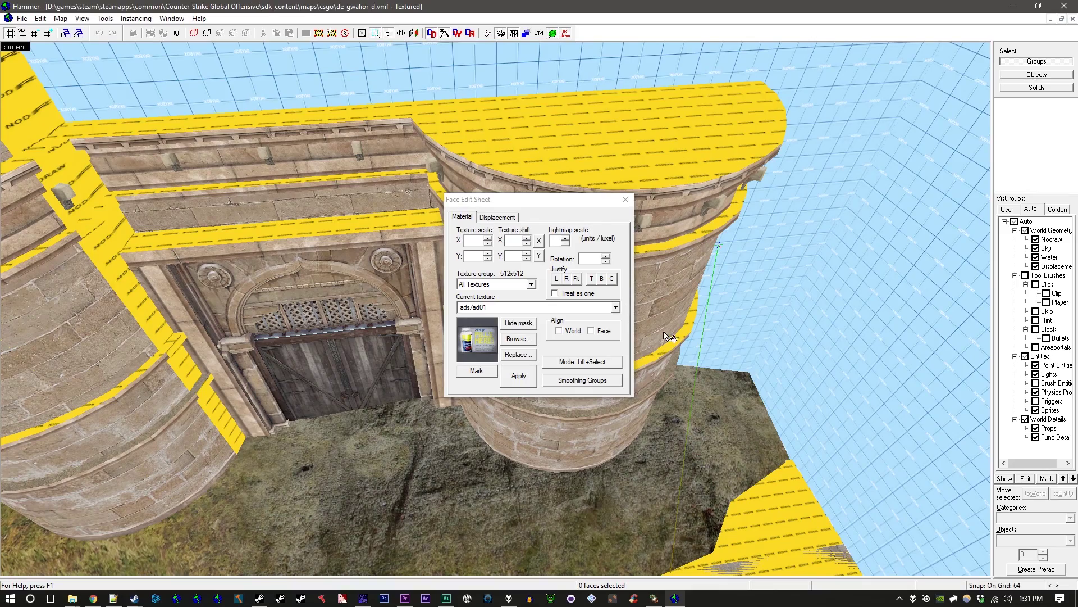
click(625, 199)
- Fly through the map from the castle towers to the rooftops and courtyard, examining the custom textures and models
key(z)
key(s)
key(s)
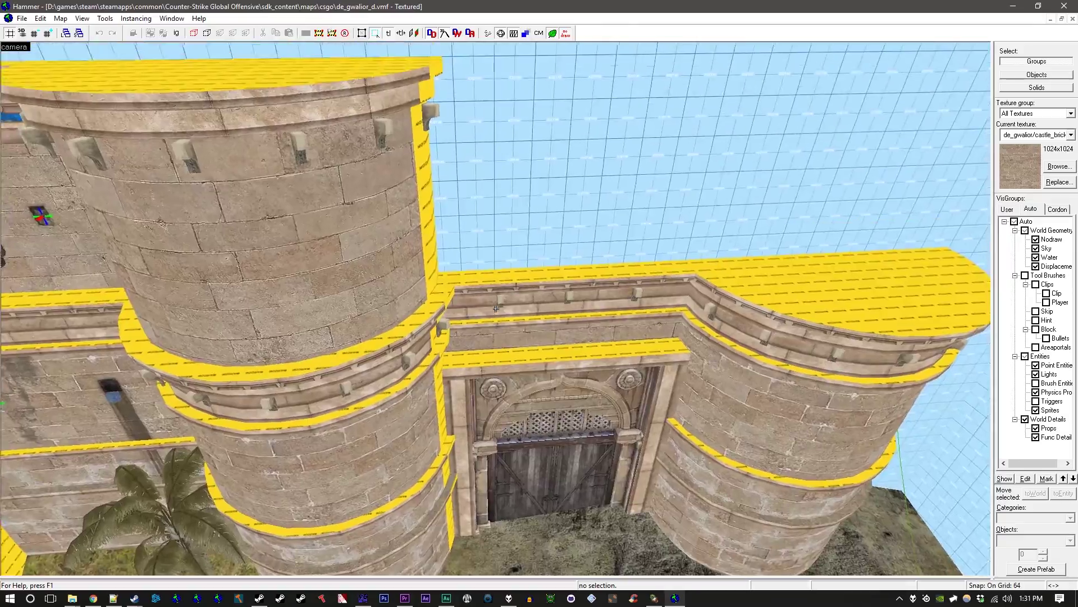
key(w)
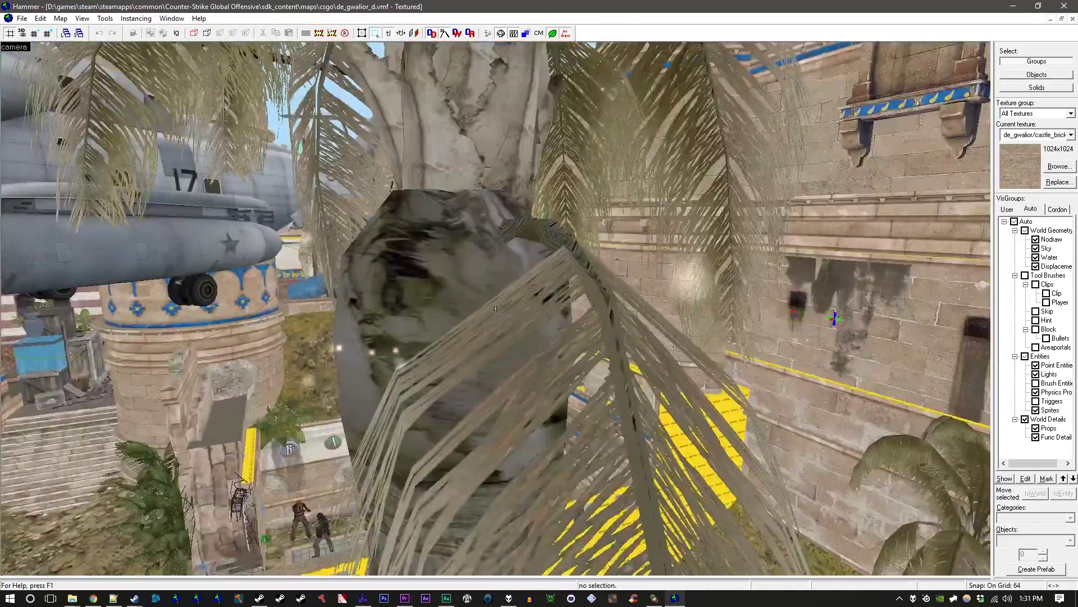
key(w)
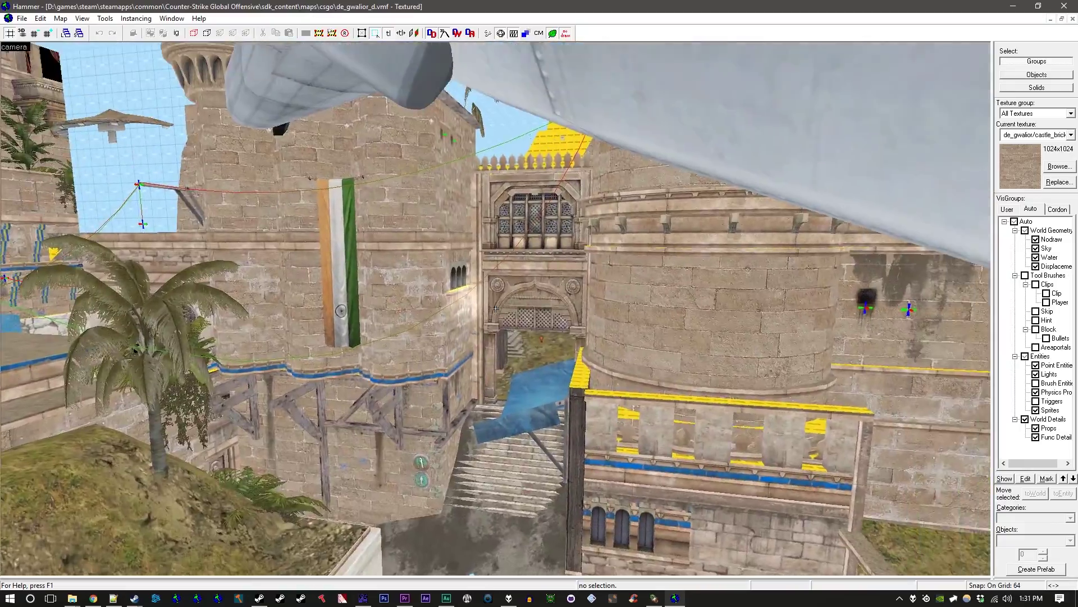
key(w)
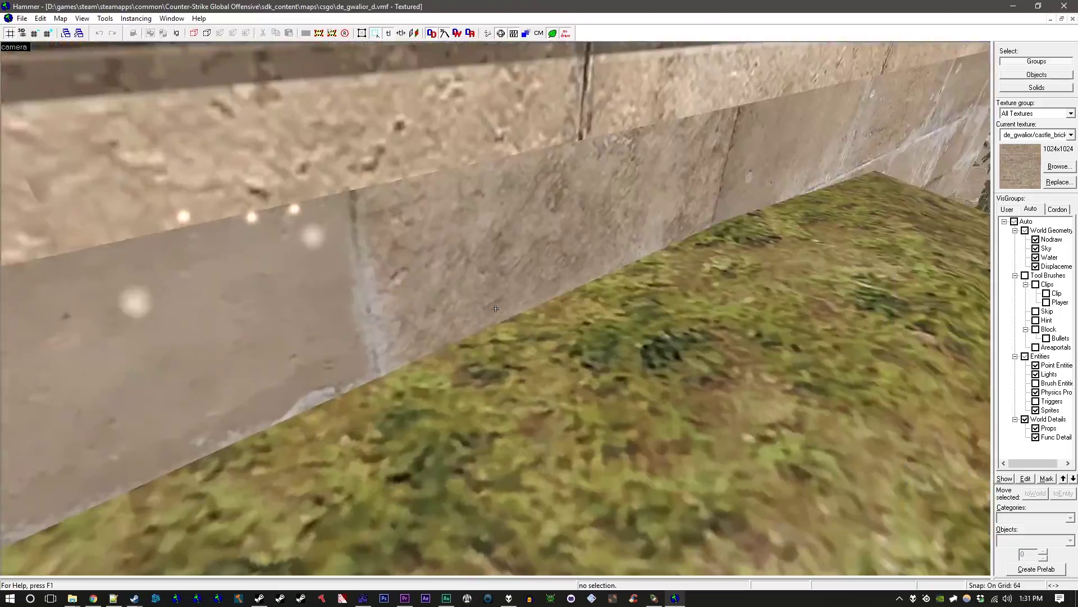
key(w)
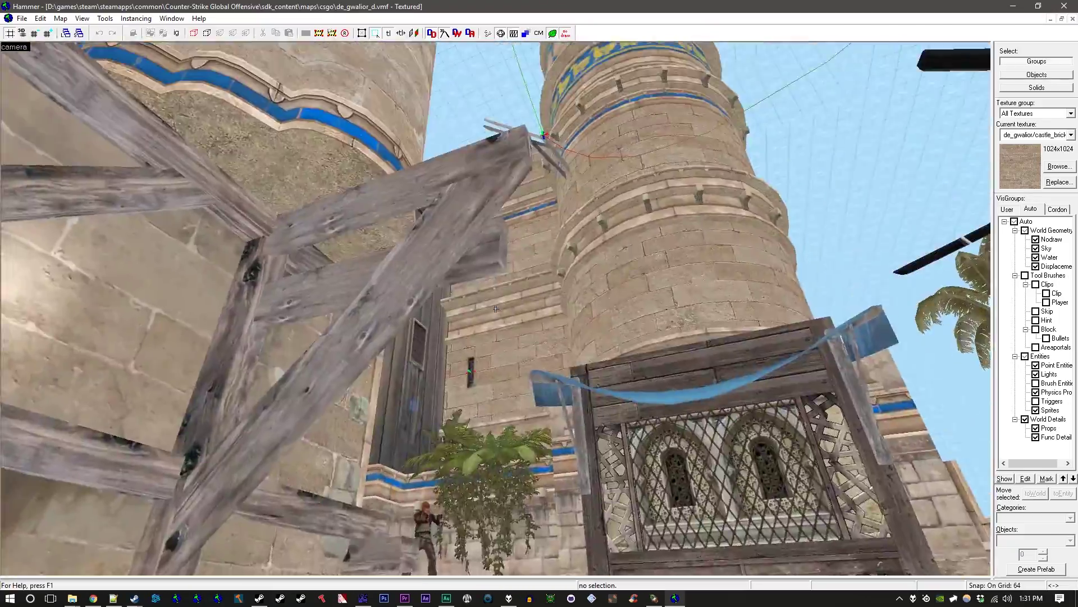
key(w)
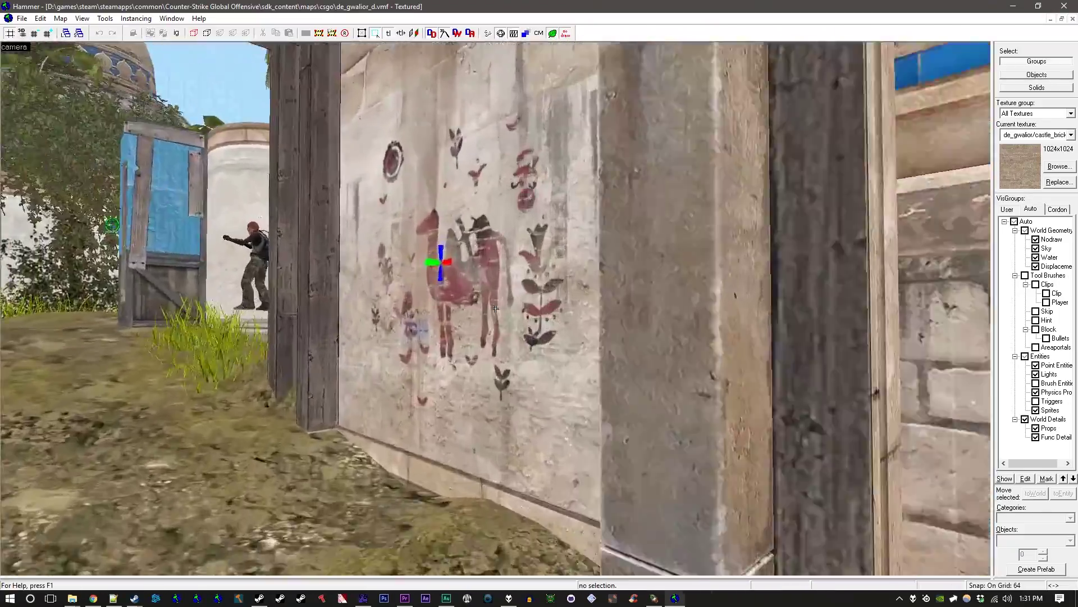
key(s)
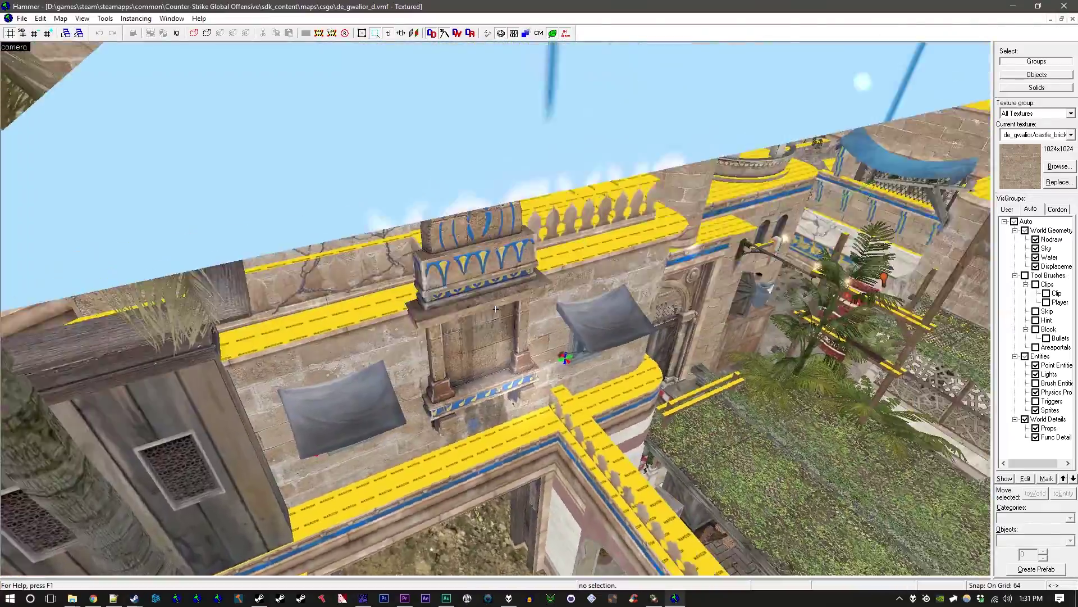
key(w)
key(w)
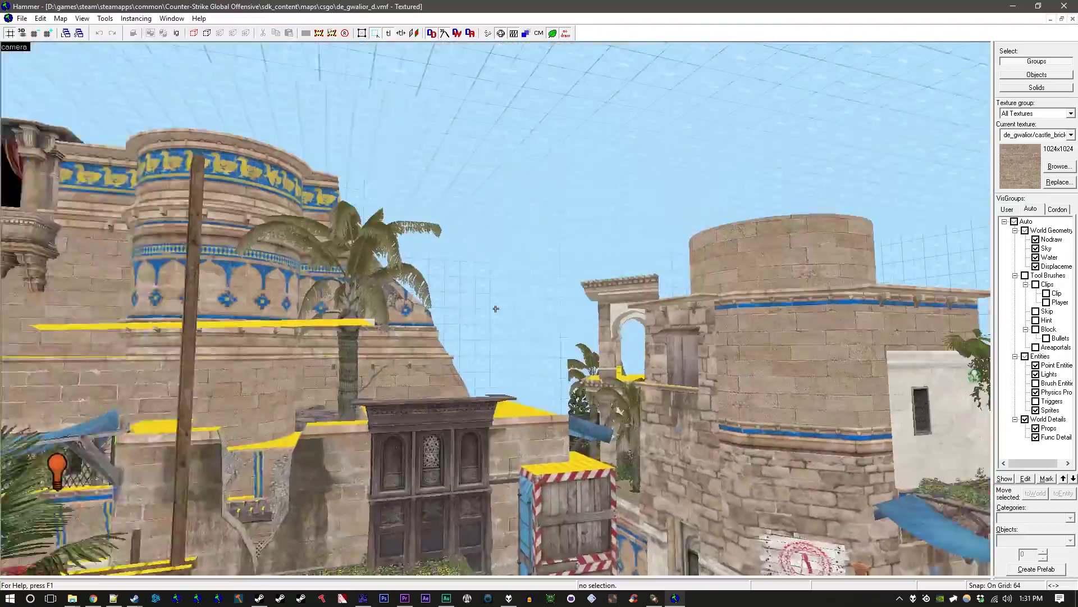
key(w)
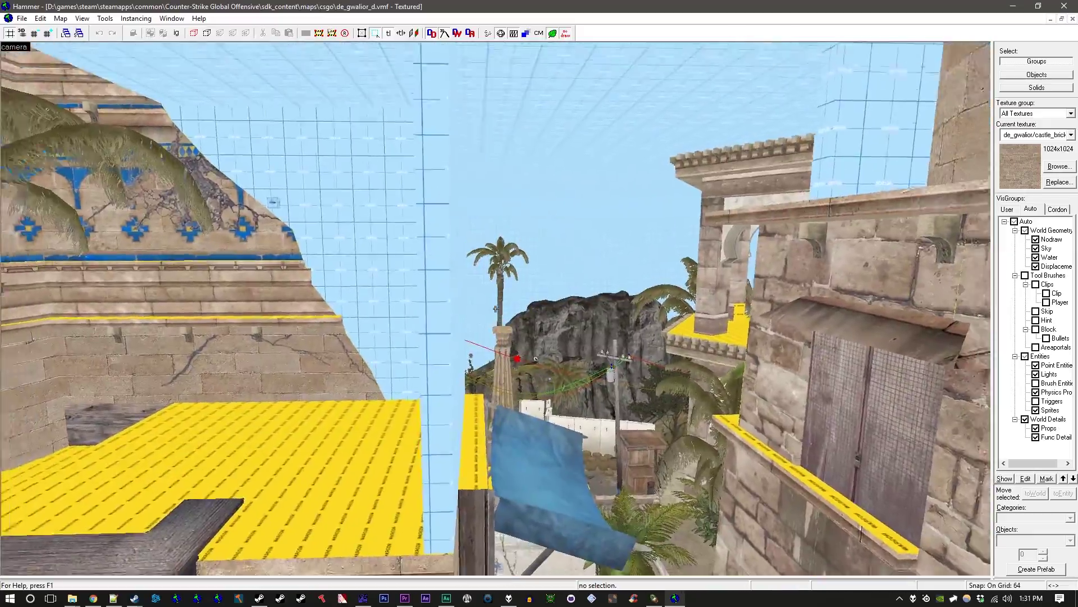
key(w)
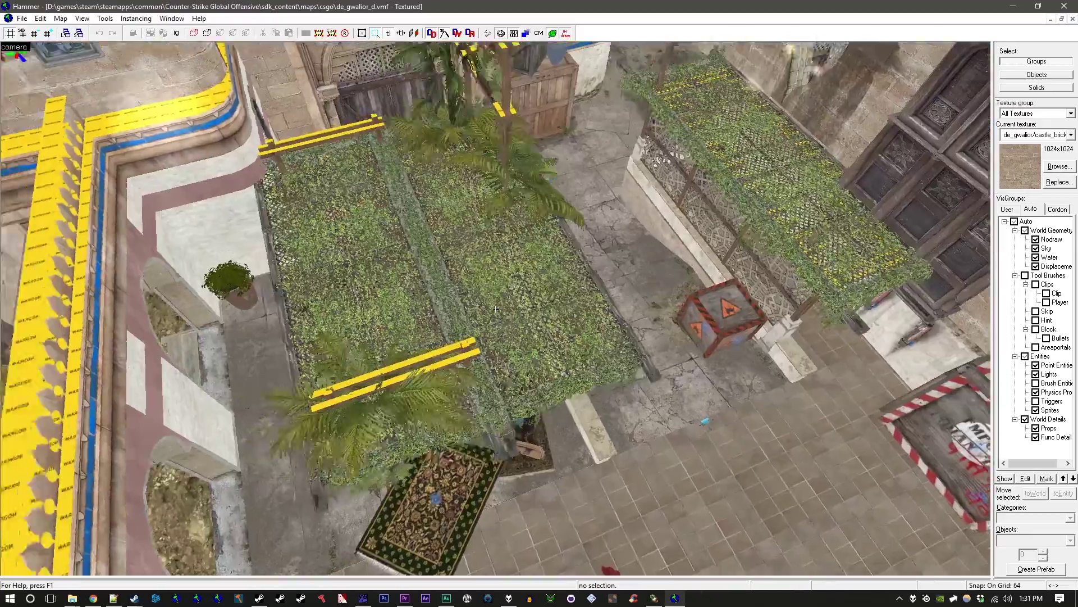
key(s)
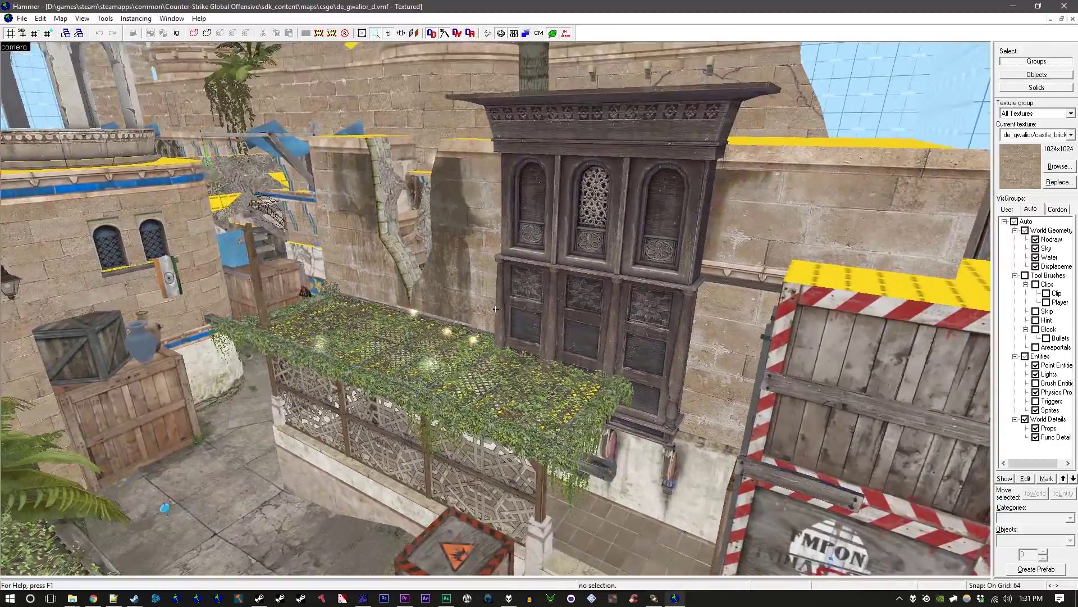
key(s)
key(w)
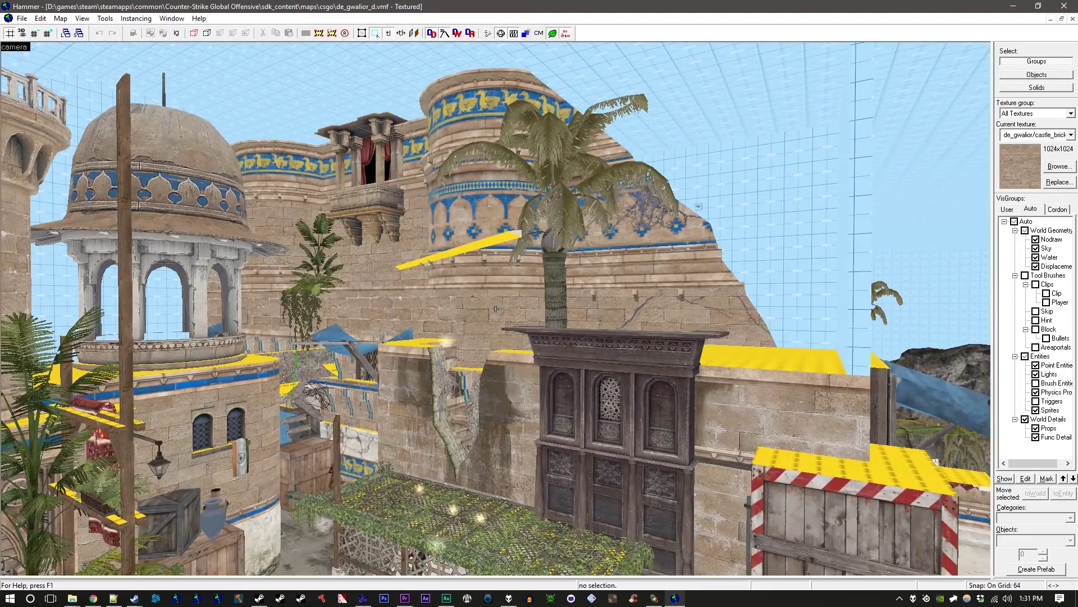
key(z)
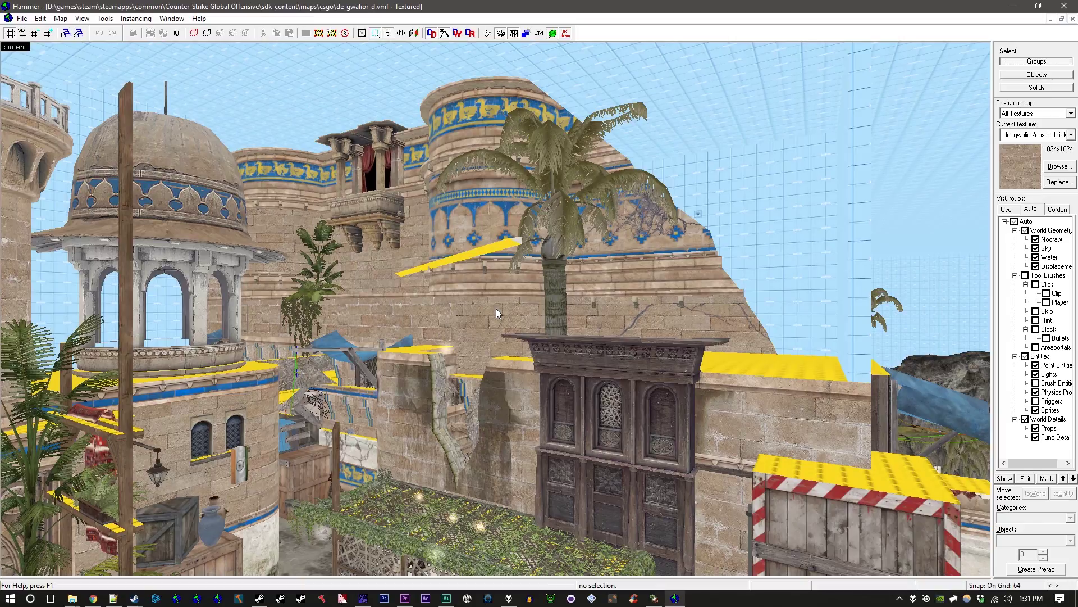
- Examine the domed pavilion, ivy-covered courtyard, bombsite A arches and flag-draped crates in the 3D view
key(z)
key(s)
key(a)
key(d)
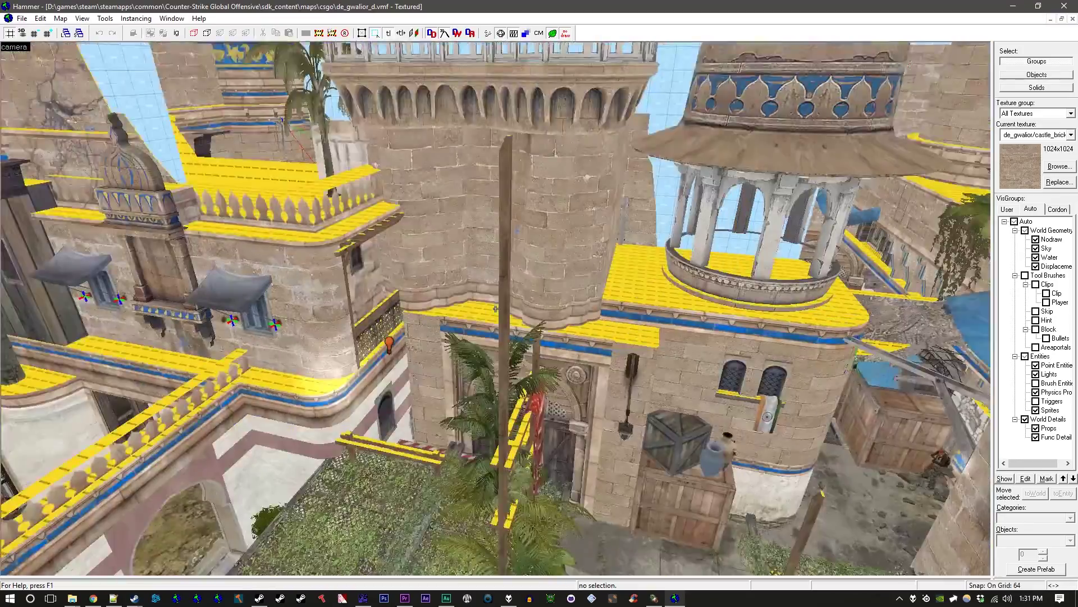
key(s)
key(a)
key(w)
key(w)
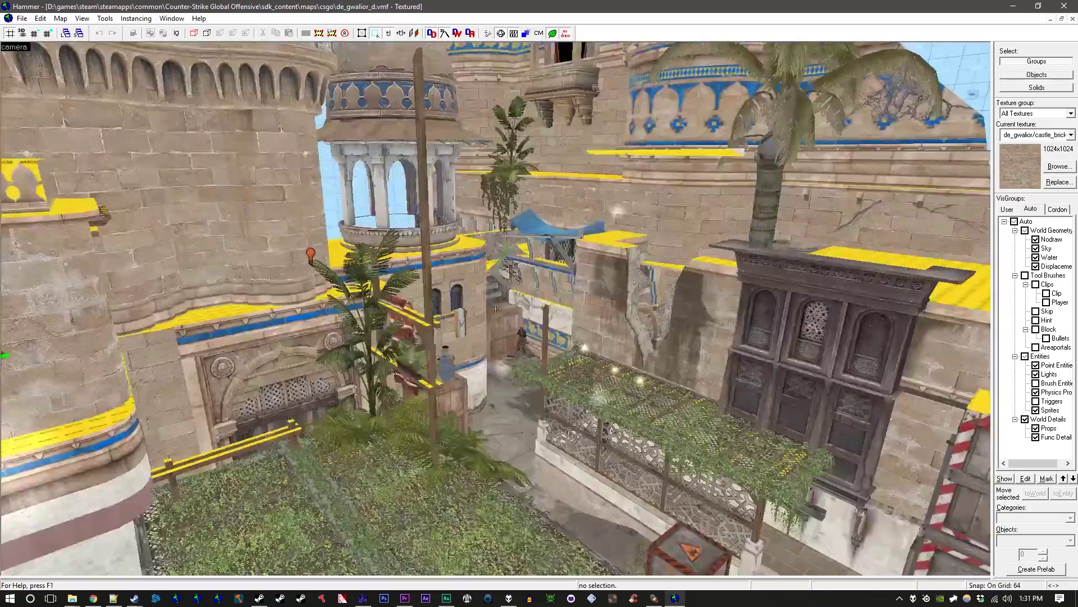
key(s)
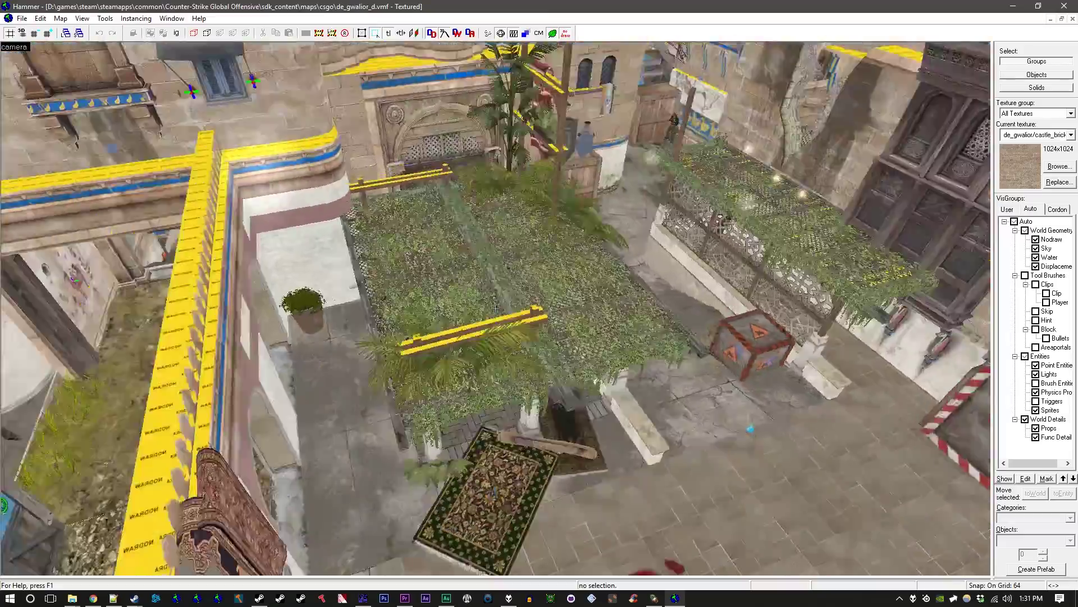
key(a)
key(w)
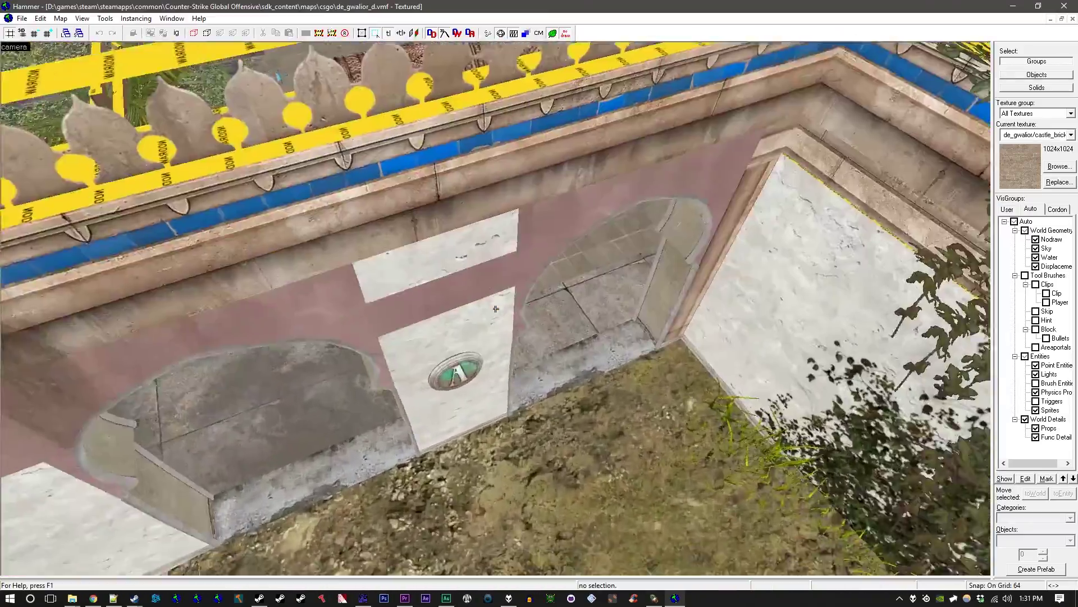
key(w)
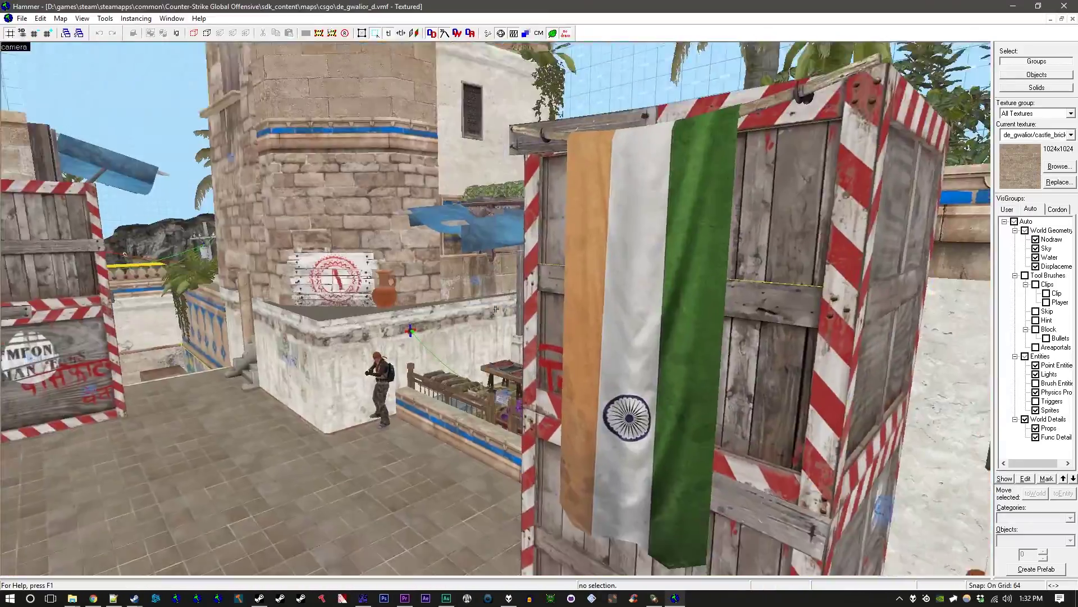
key(w)
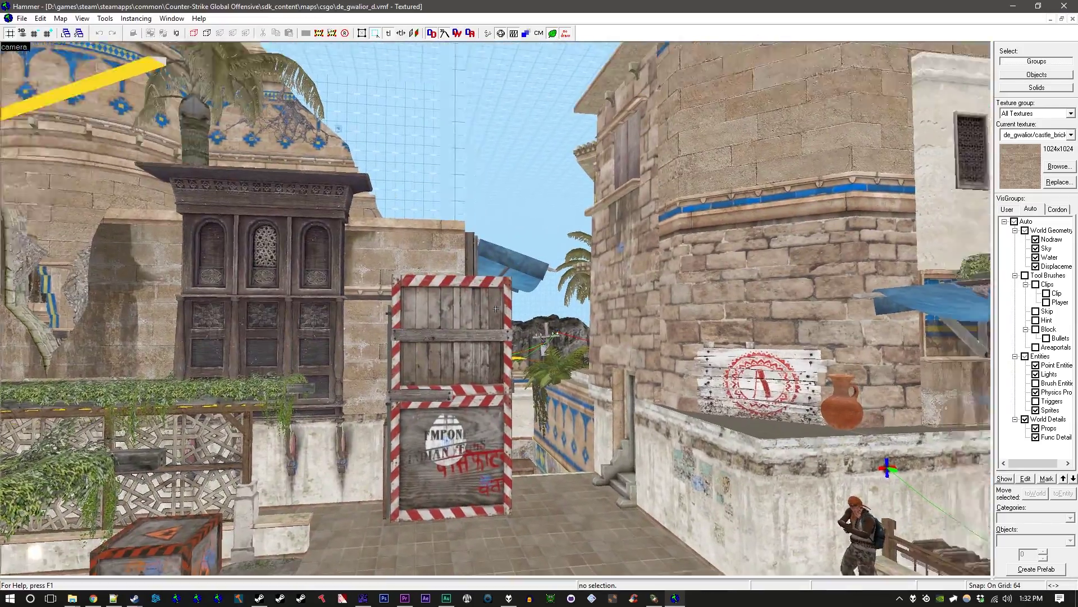